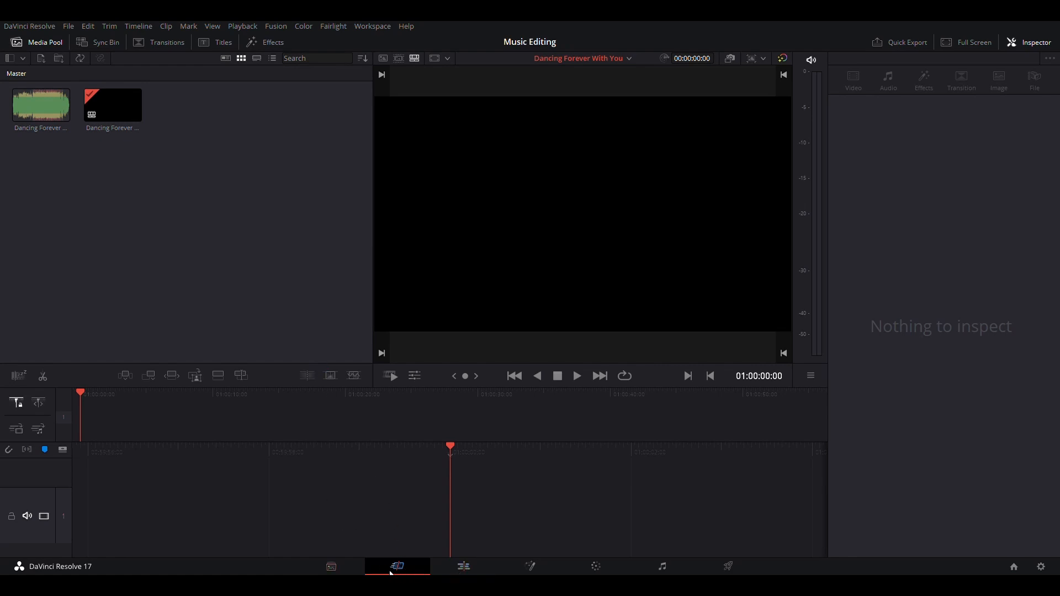
Open the Edit page and add the Dancing Forever song clip from the media pool to the Audio 1 track
click(343, 574)
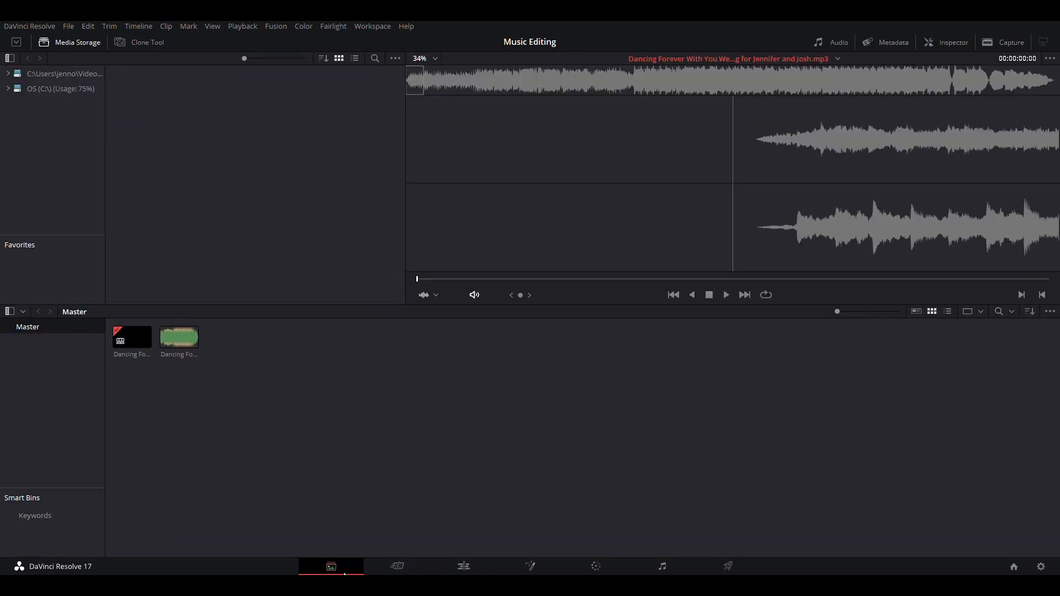
click(401, 572)
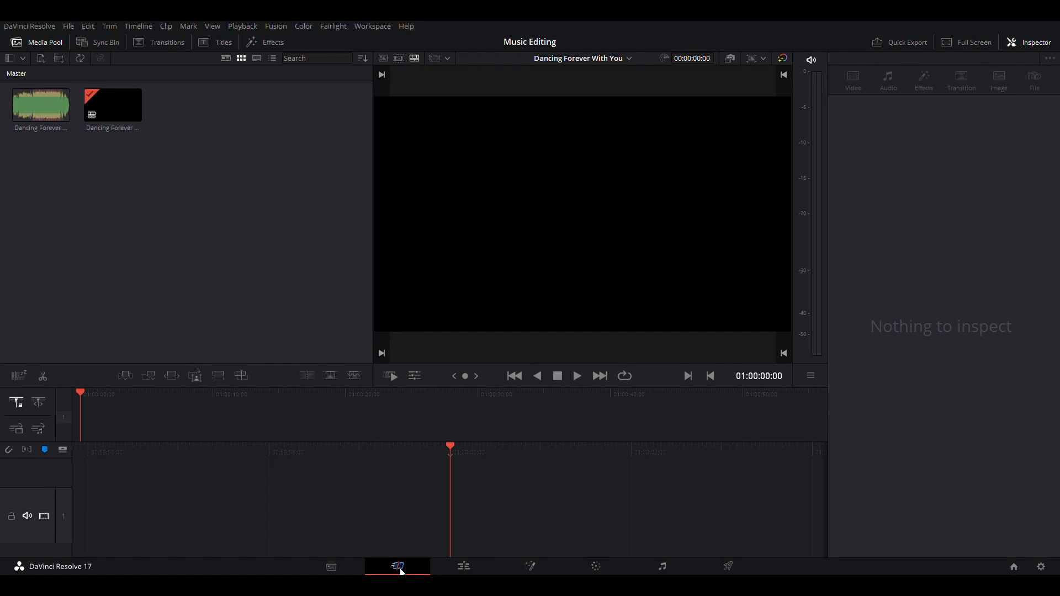
click(124, 109)
click(462, 564)
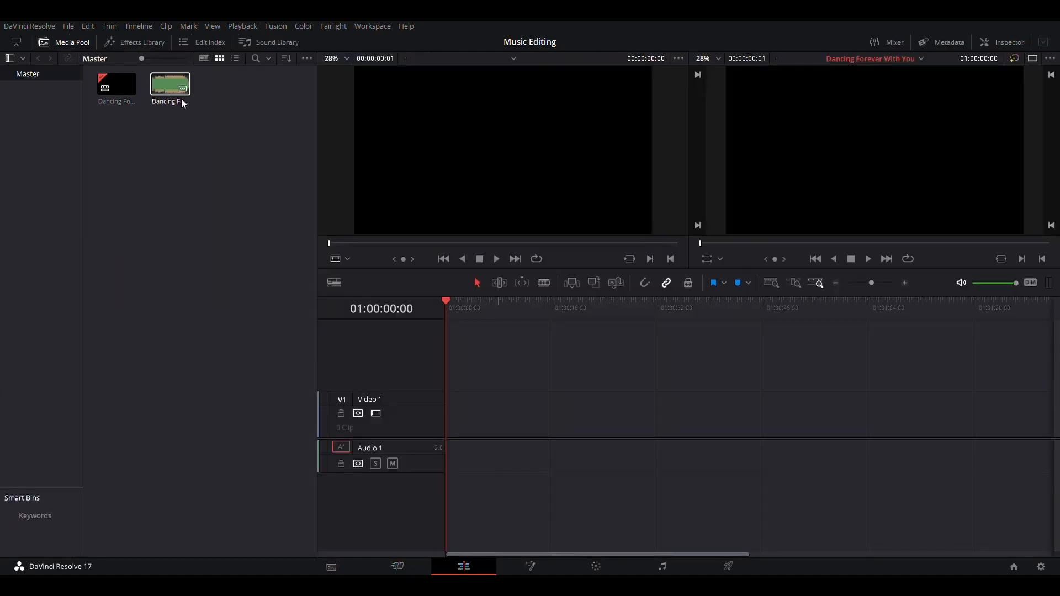
click(170, 85)
drag(445, 337, 449, 465)
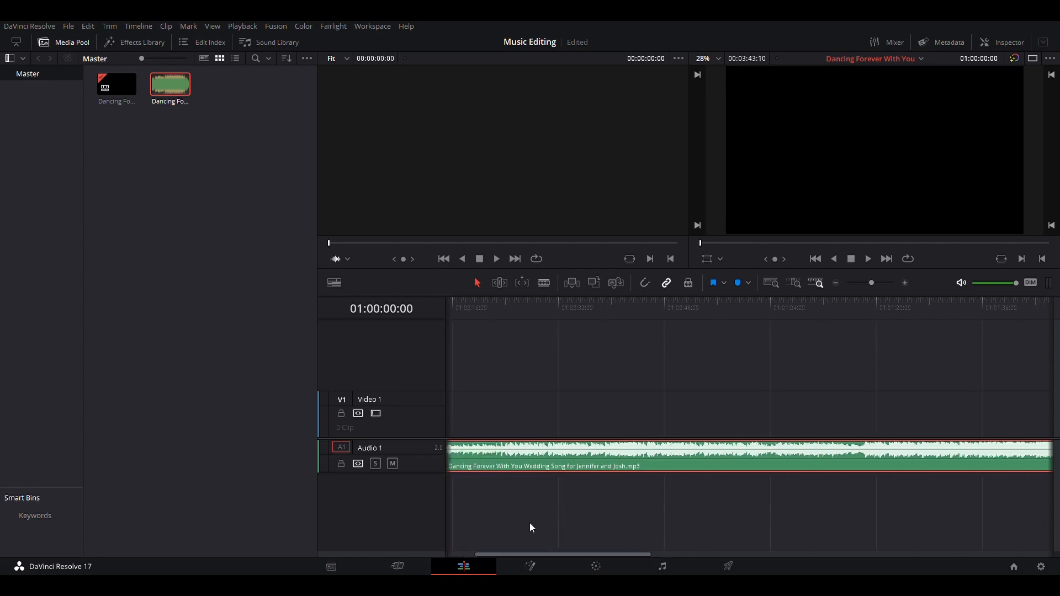
Play the song, zoom the timeline out to show the whole clip, and scrub the playhead from start to end
key(space)
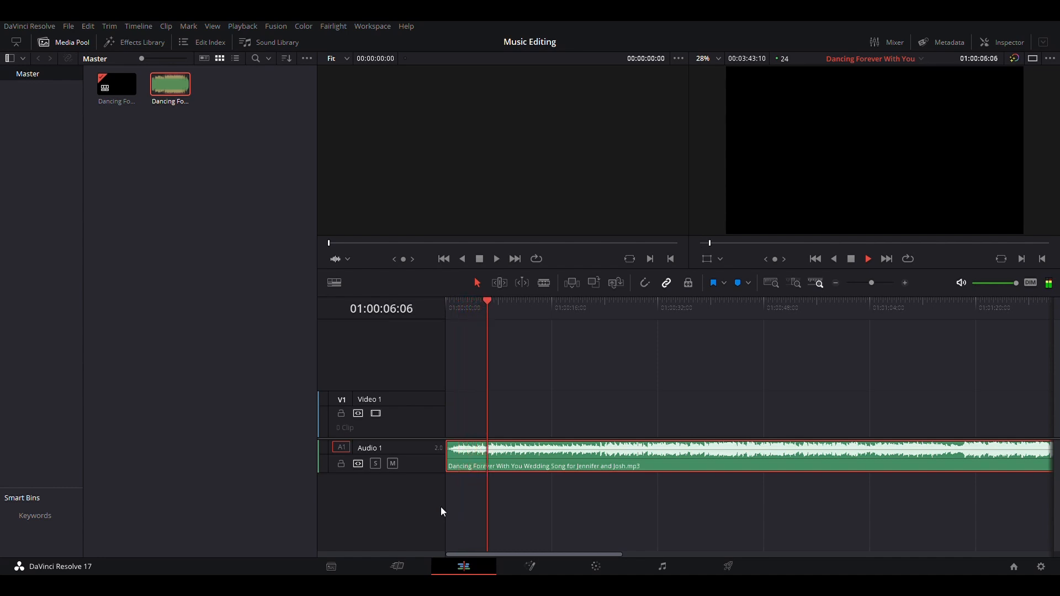
key(space)
scroll(602, 444, right, 2)
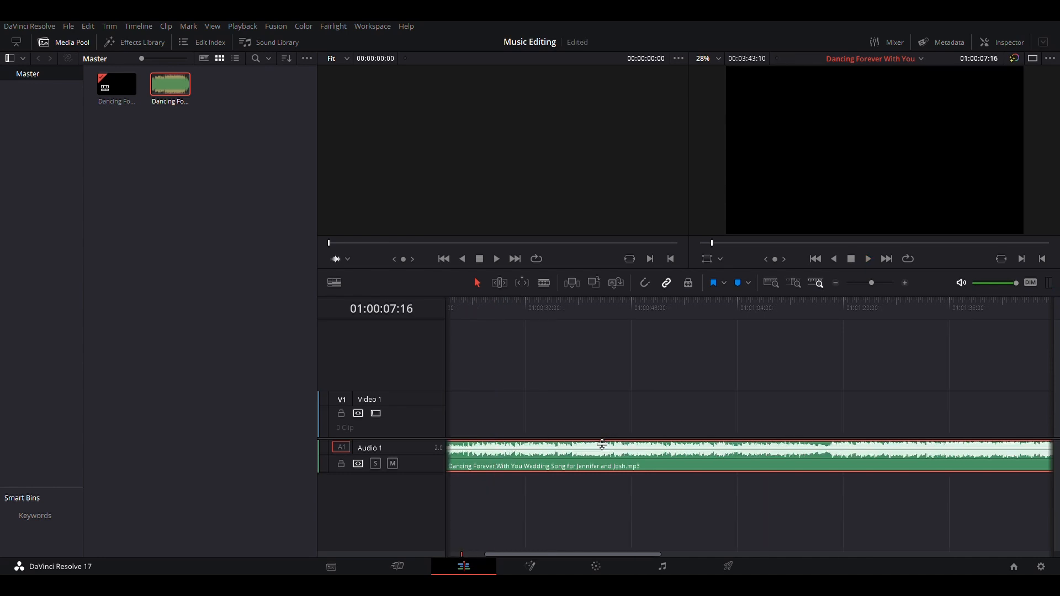
scroll(602, 444, down, 3)
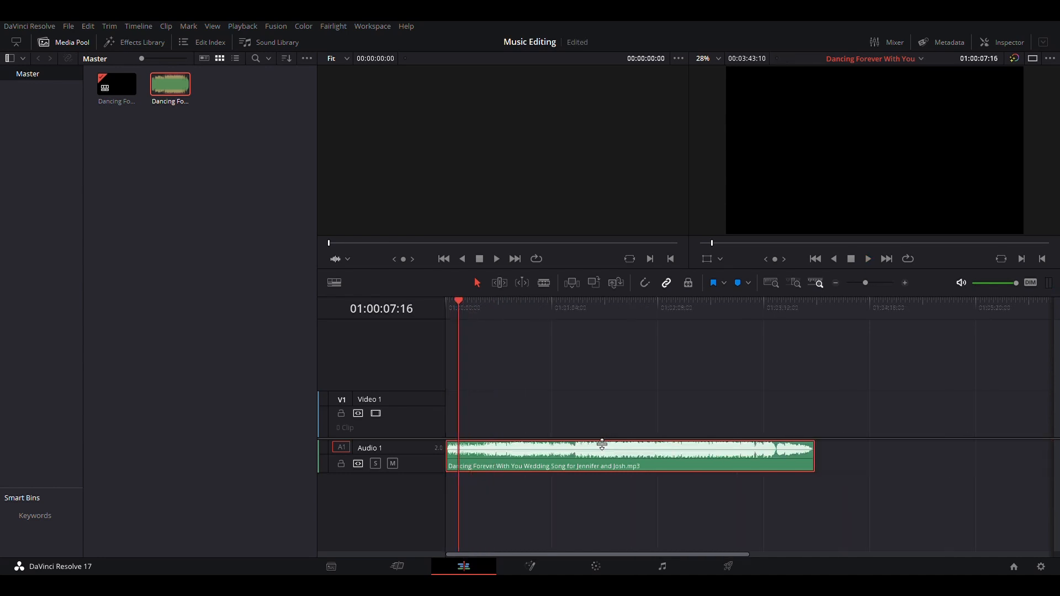
scroll(601, 445, down, 2)
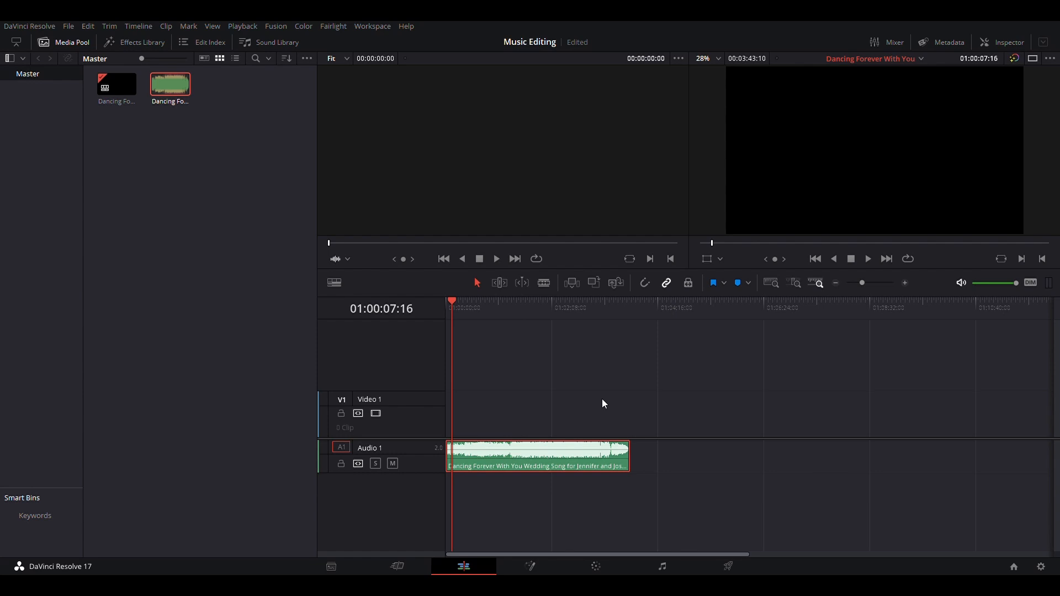
drag(452, 301, 456, 303)
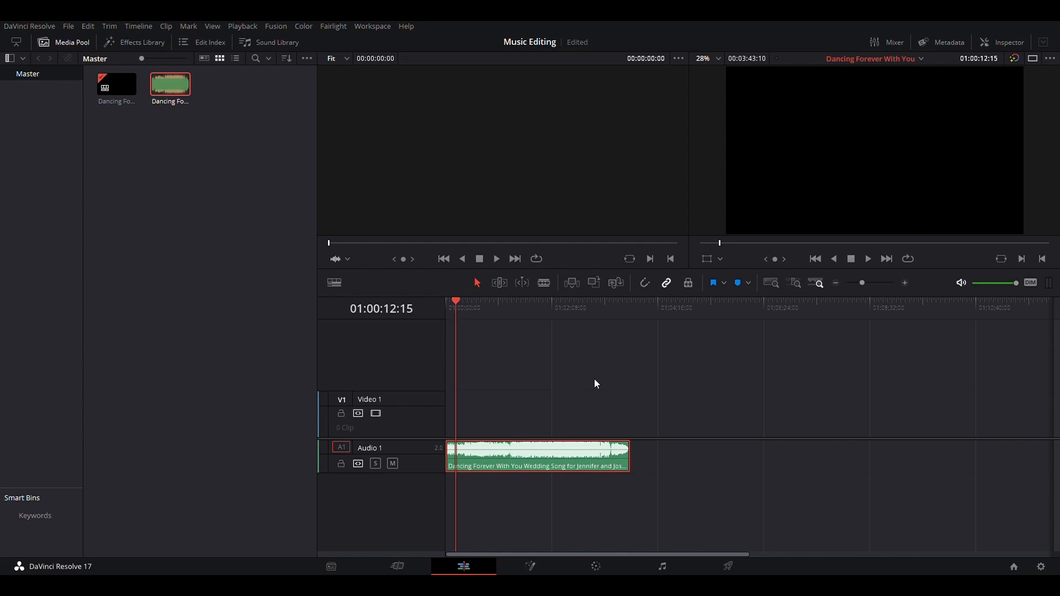
click(612, 392)
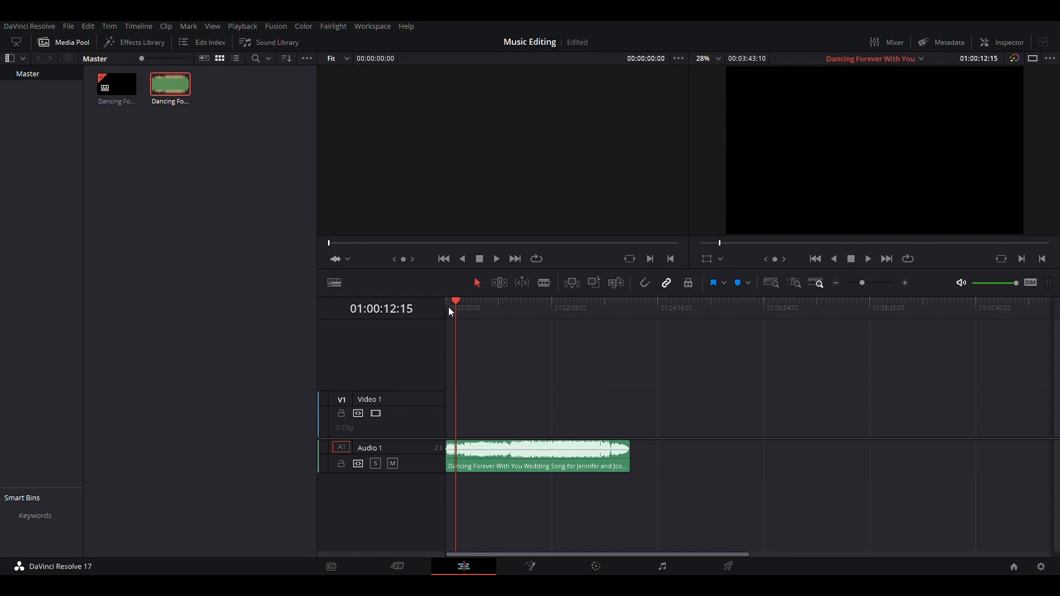
drag(457, 303, 630, 306)
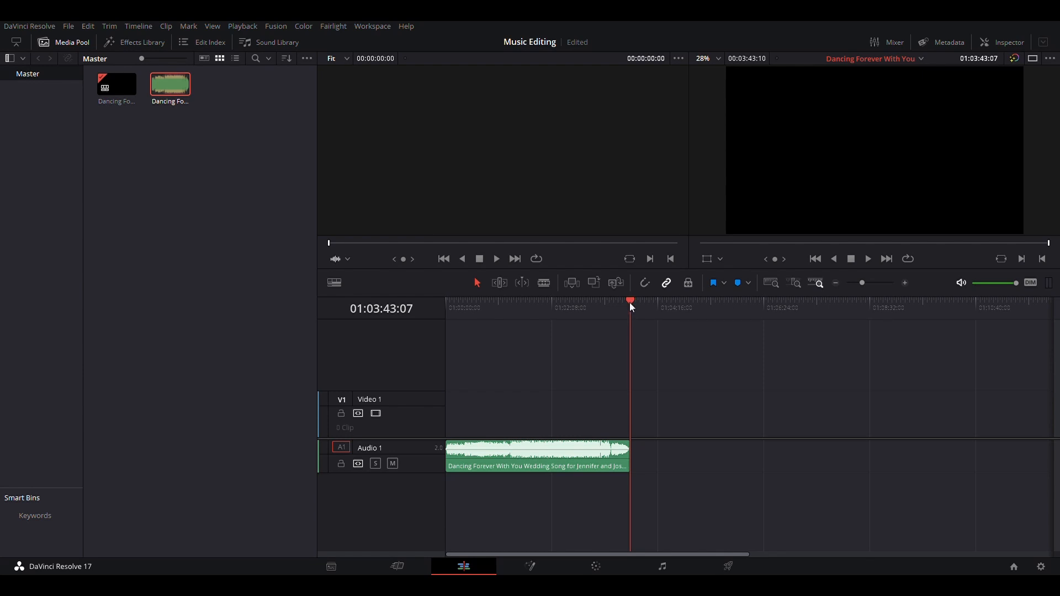
drag(631, 304, 445, 309)
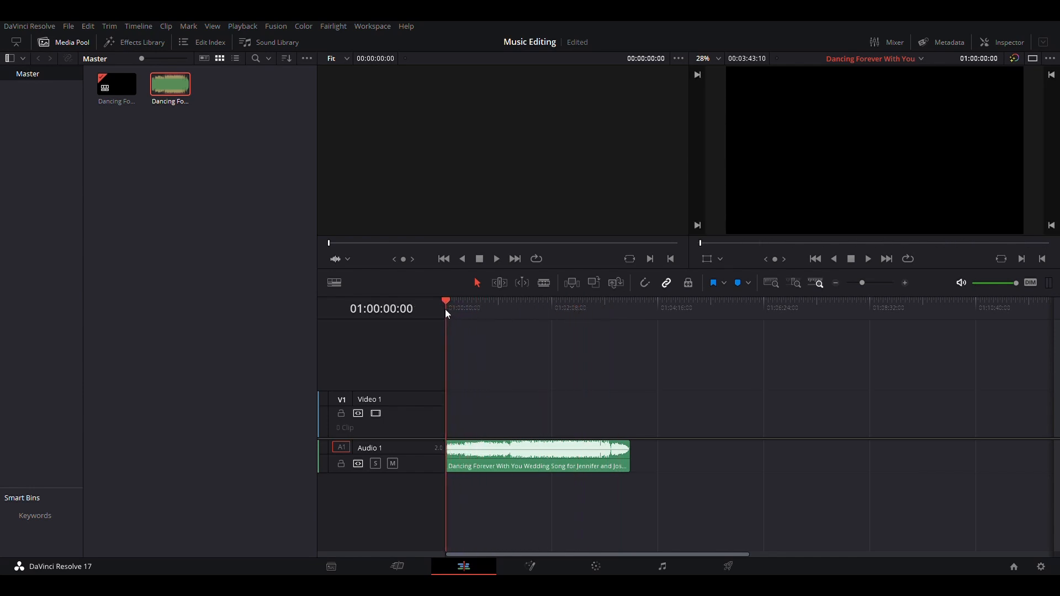
Play the song back at faster speeds and scrub the playhead to find a spot for a cut
key(l)
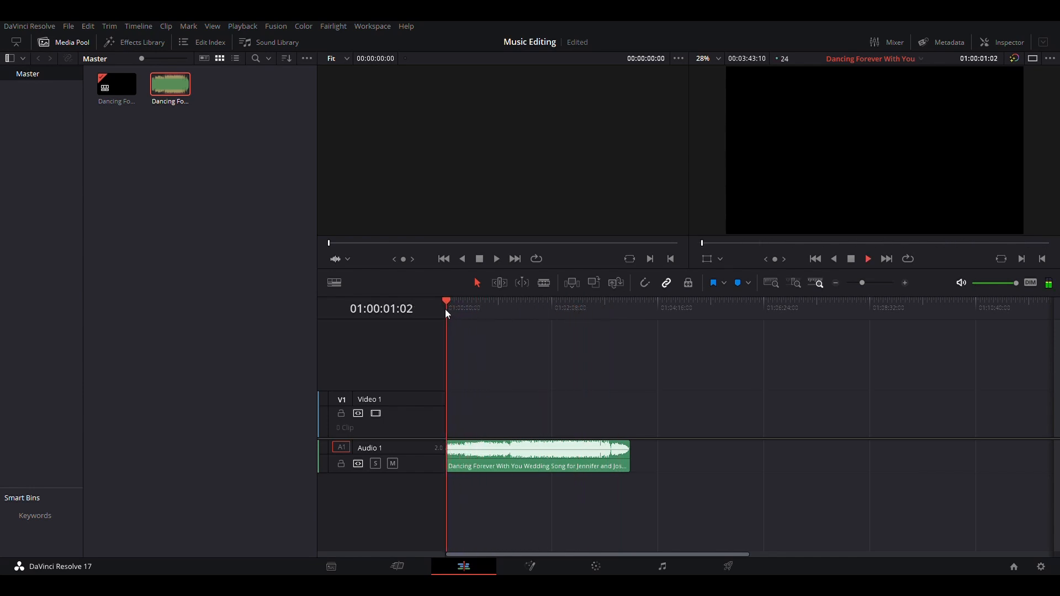
key(l)
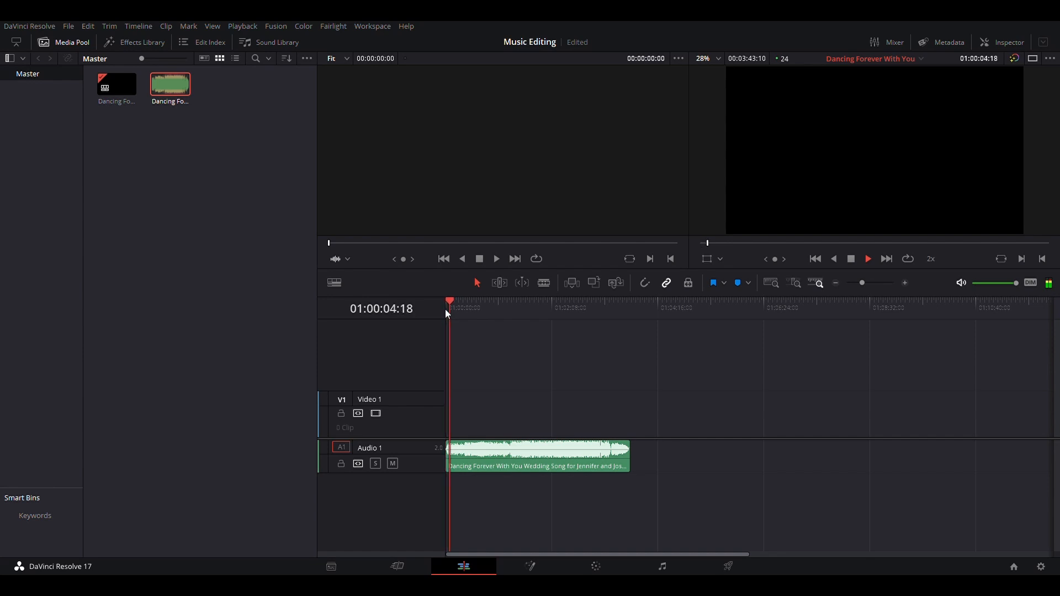
key(l)
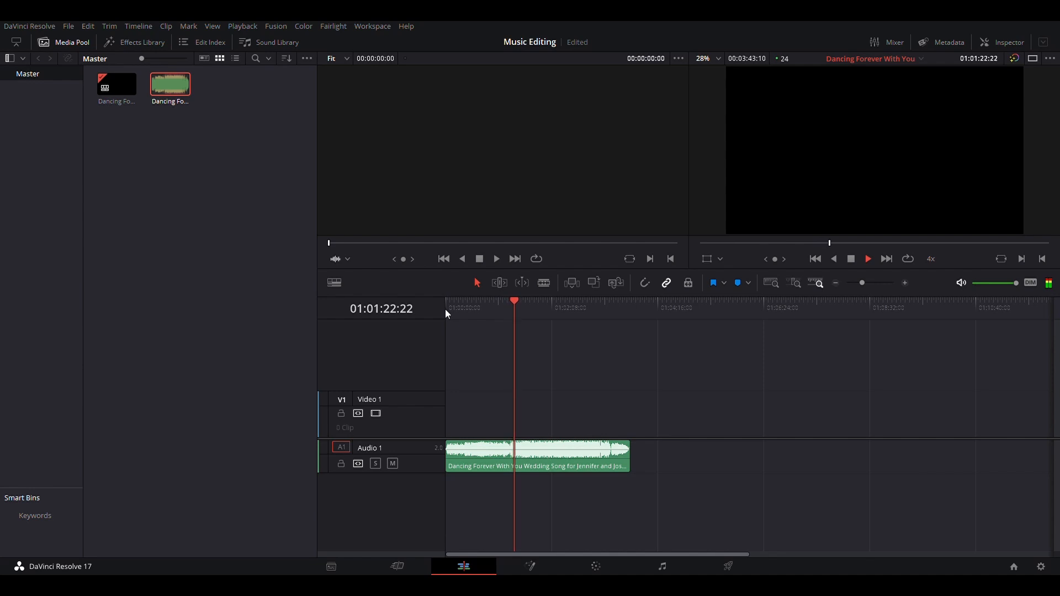
key(space)
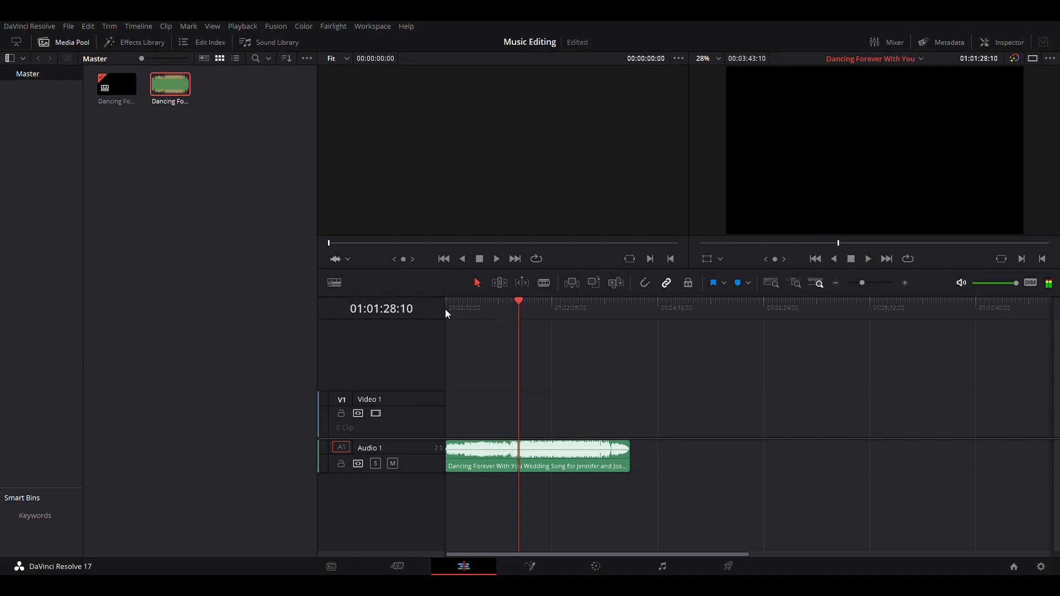
mouse_move(486, 458)
key(space)
drag(519, 299, 492, 301)
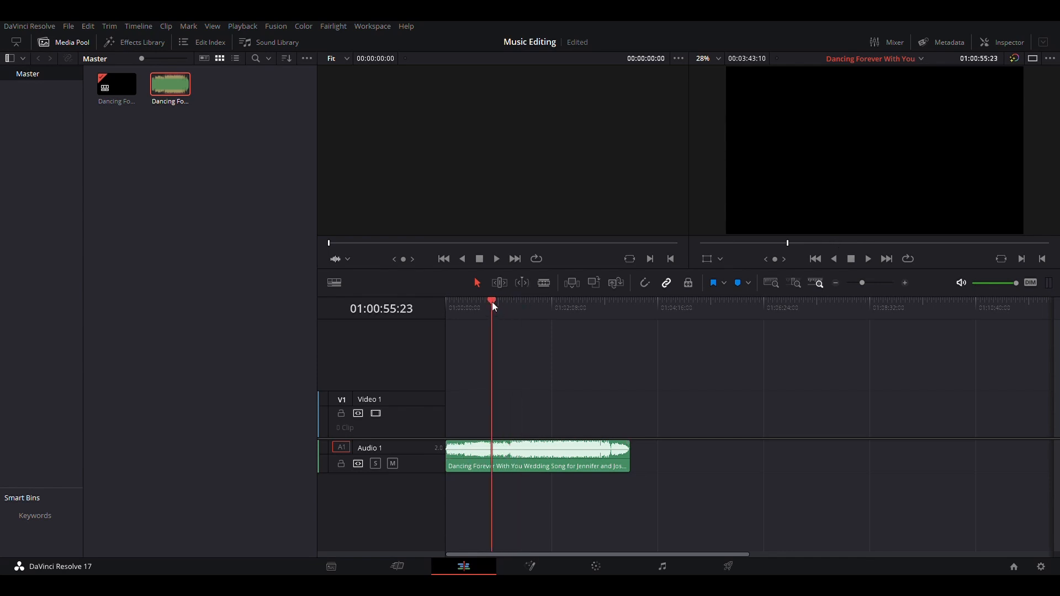
key(l)
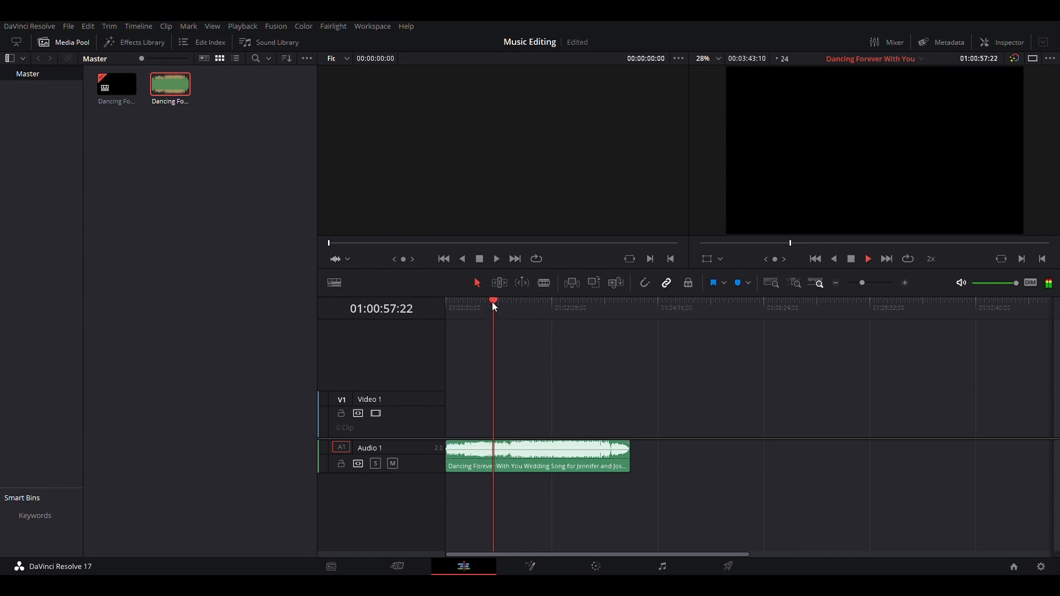
key(l)
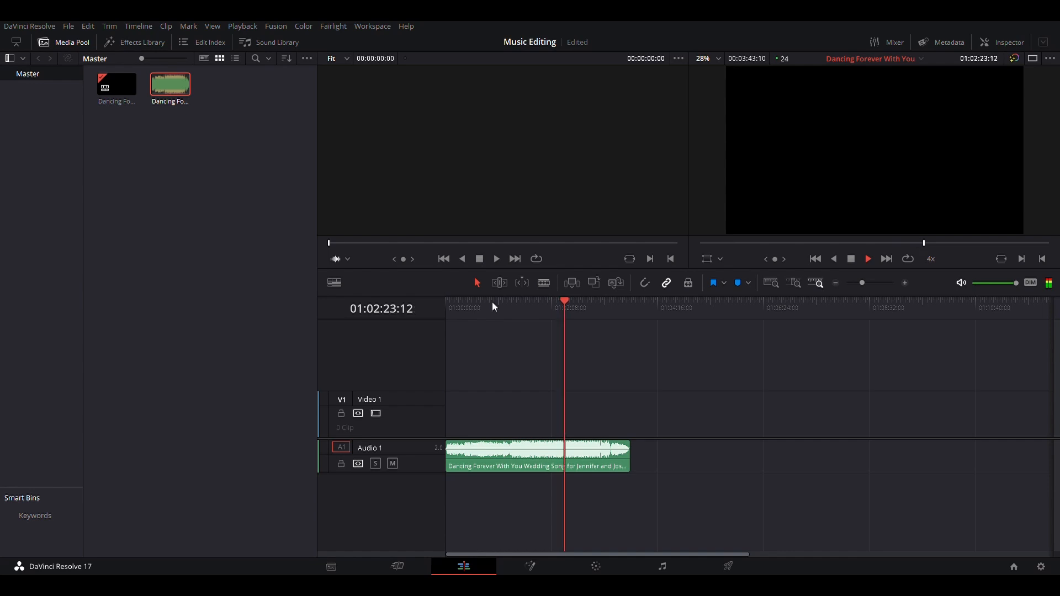
key(space)
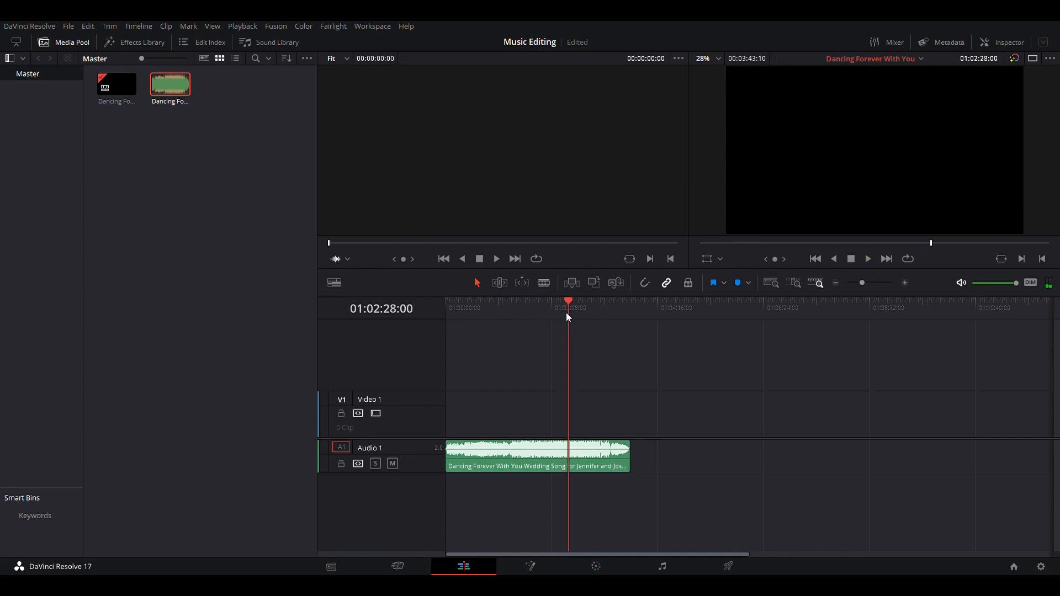
drag(565, 302, 534, 304)
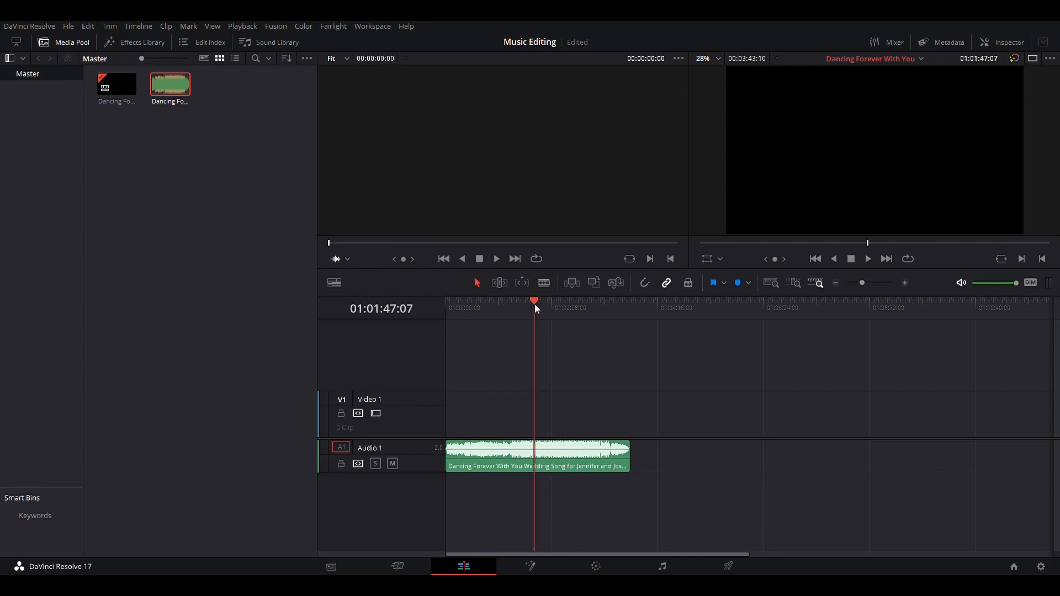
key(space)
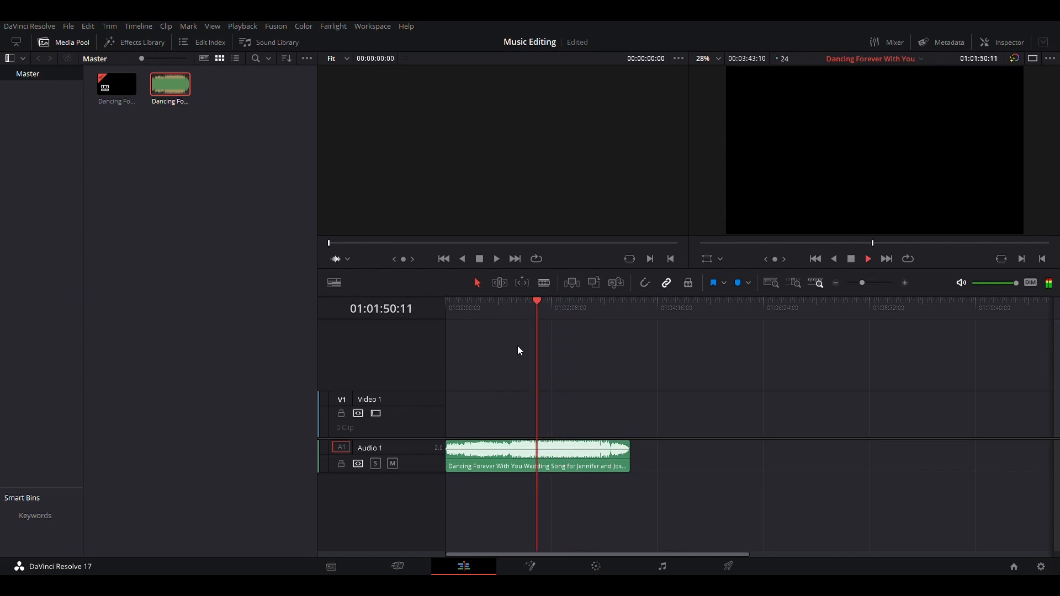
Split the song clip with the Blade tool at about 01:01:57 on the timeline
key(b)
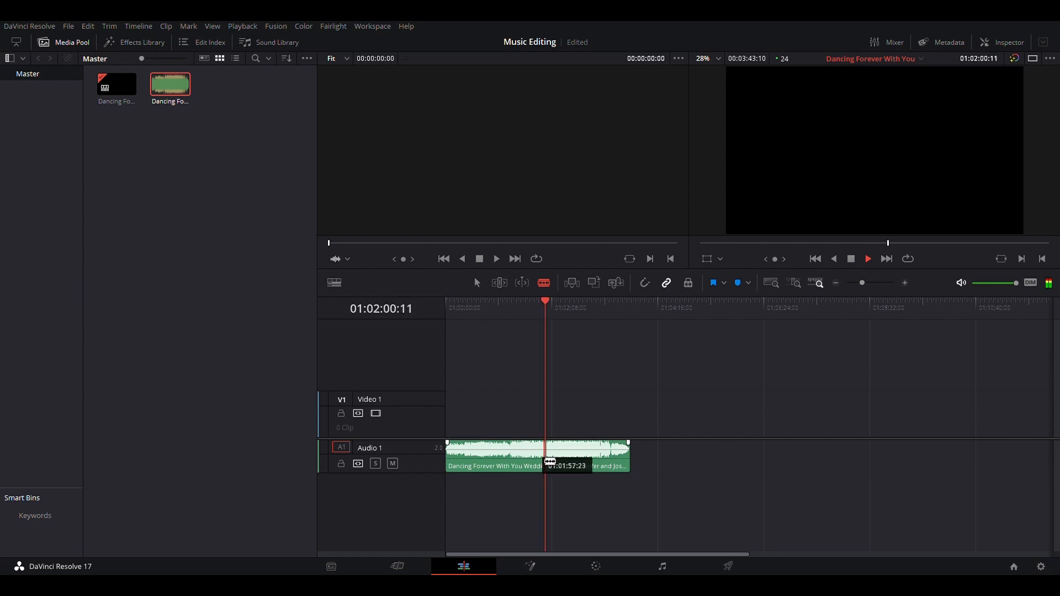
click(550, 462)
key(space)
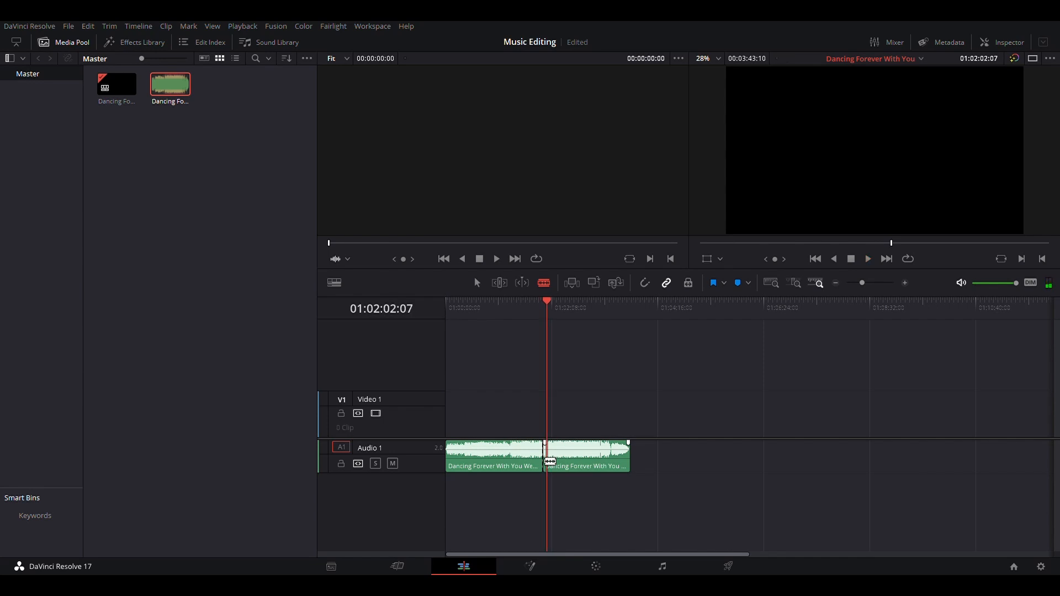
Zoom in on the cut and play back across the edit point between the two song clips
scroll(549, 462, up, 3)
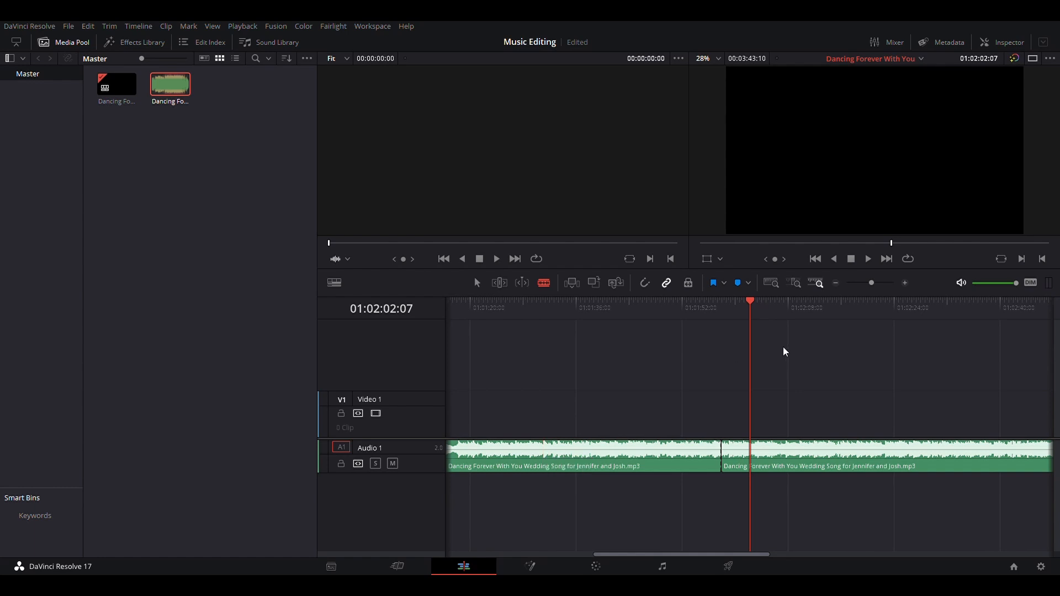
click(749, 302)
drag(751, 304, 724, 311)
key(space)
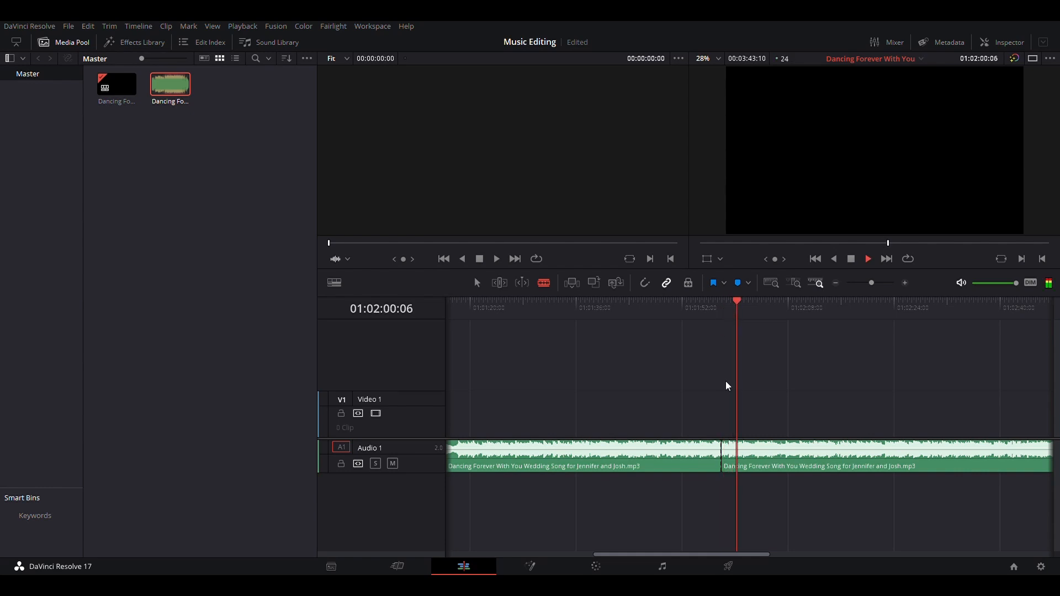
key(space)
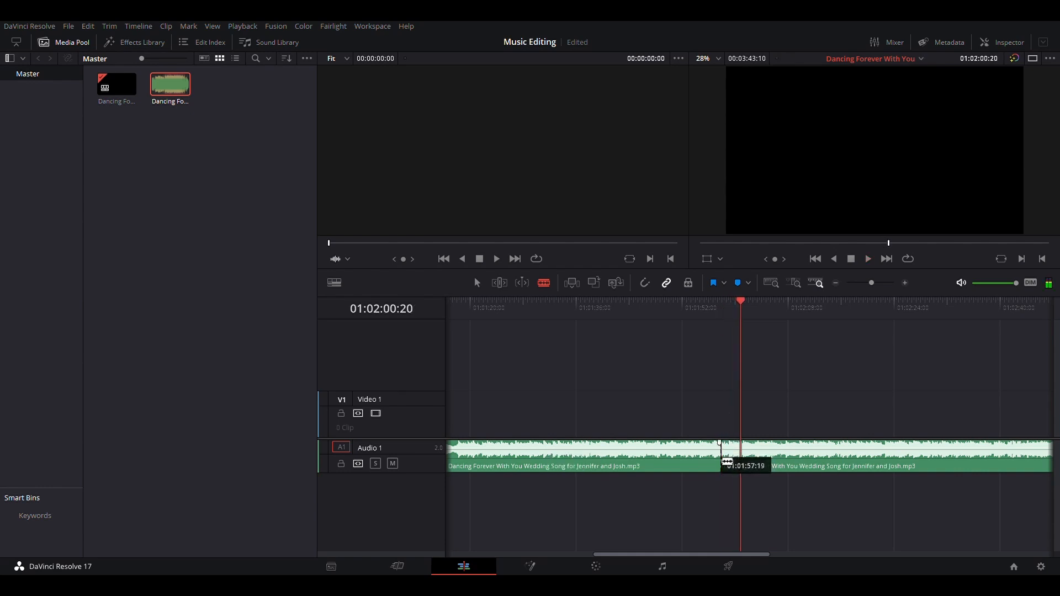
key(a)
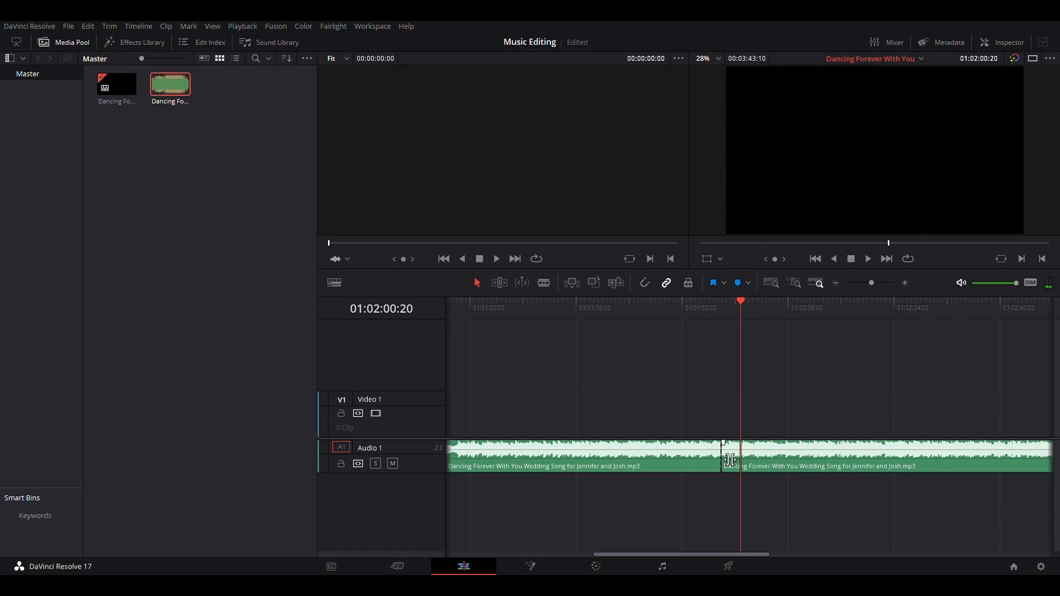
click(729, 459)
drag(734, 461, 734, 460)
drag(741, 301, 724, 305)
key(space)
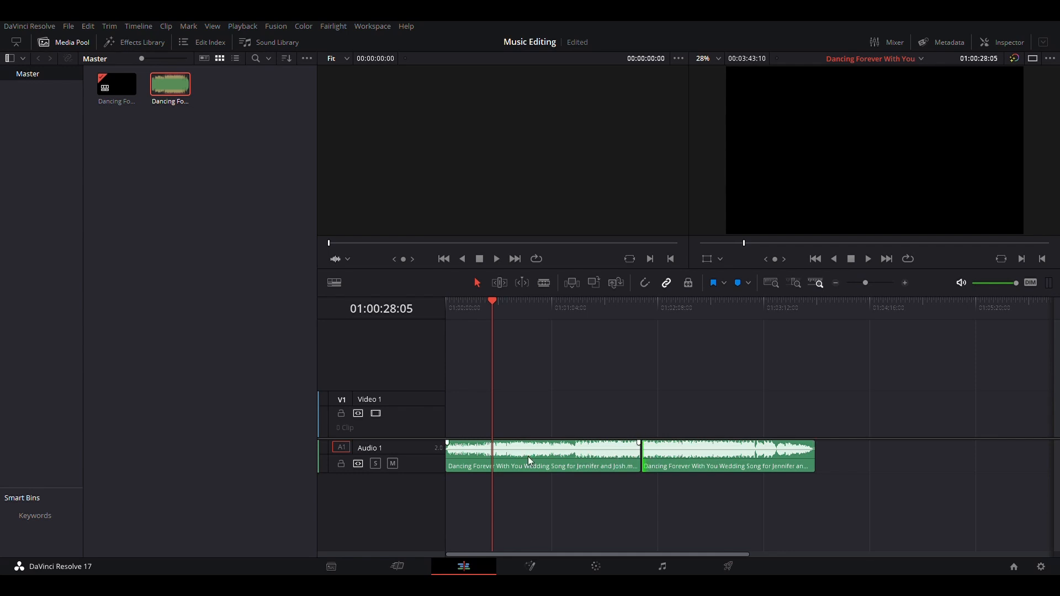
Cut the first song clip again with the Blade tool at about 01:00:48 and play across the new edit
click(587, 449)
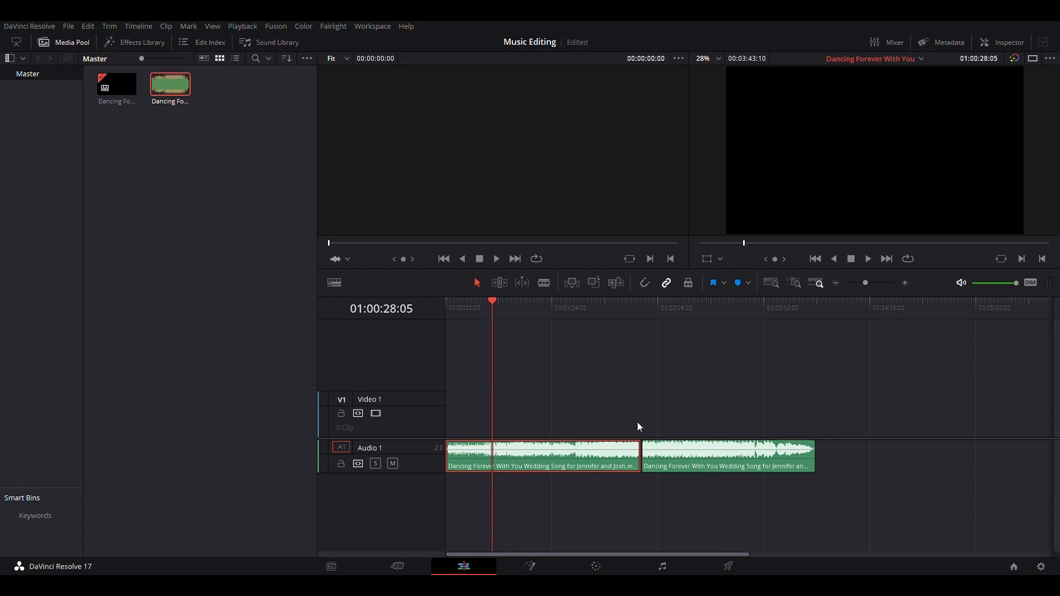
key(space)
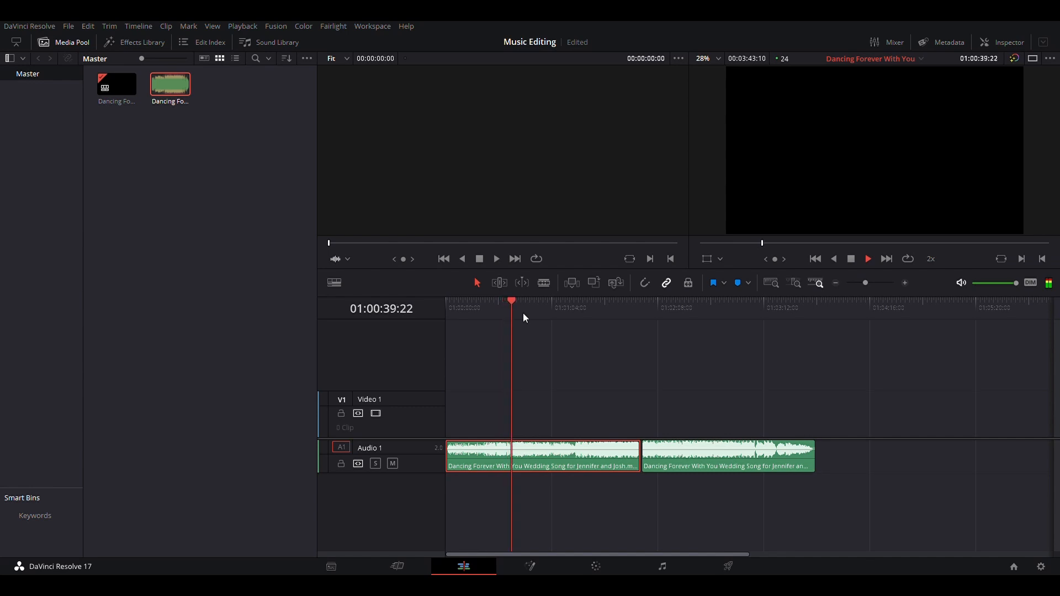
key(b)
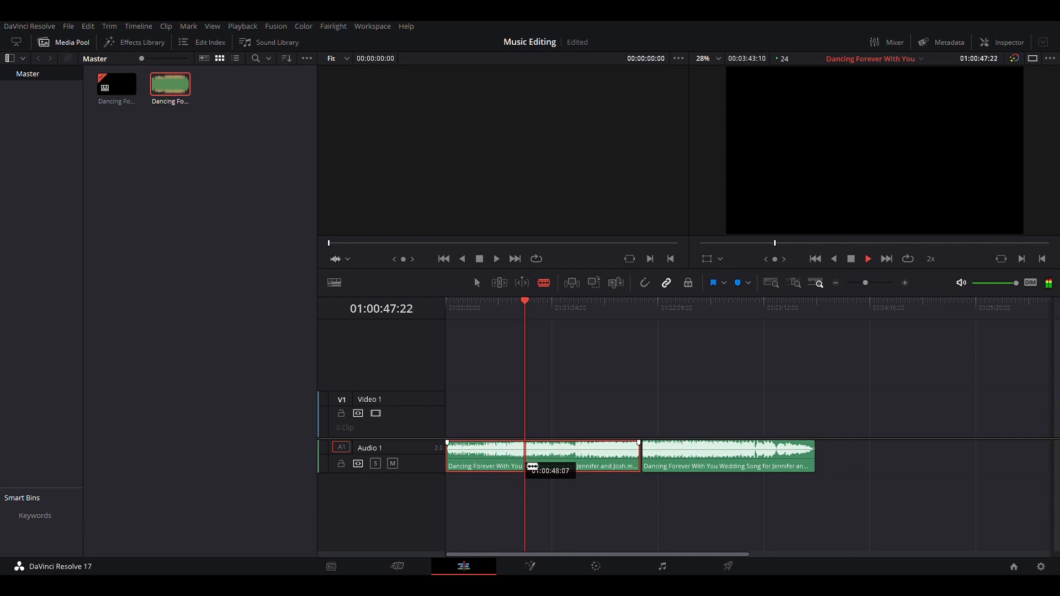
click(526, 464)
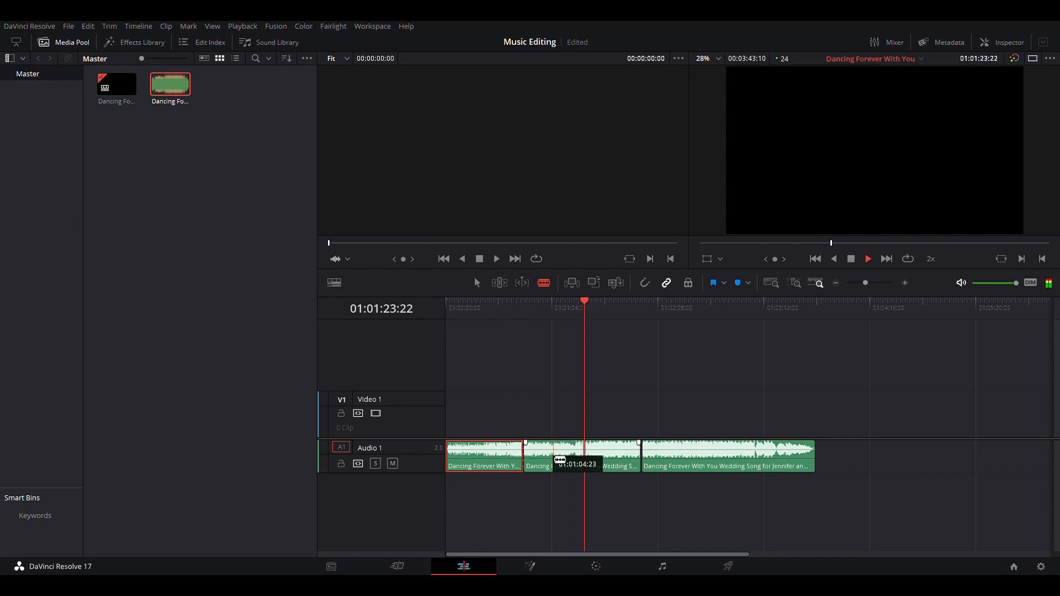
key(space)
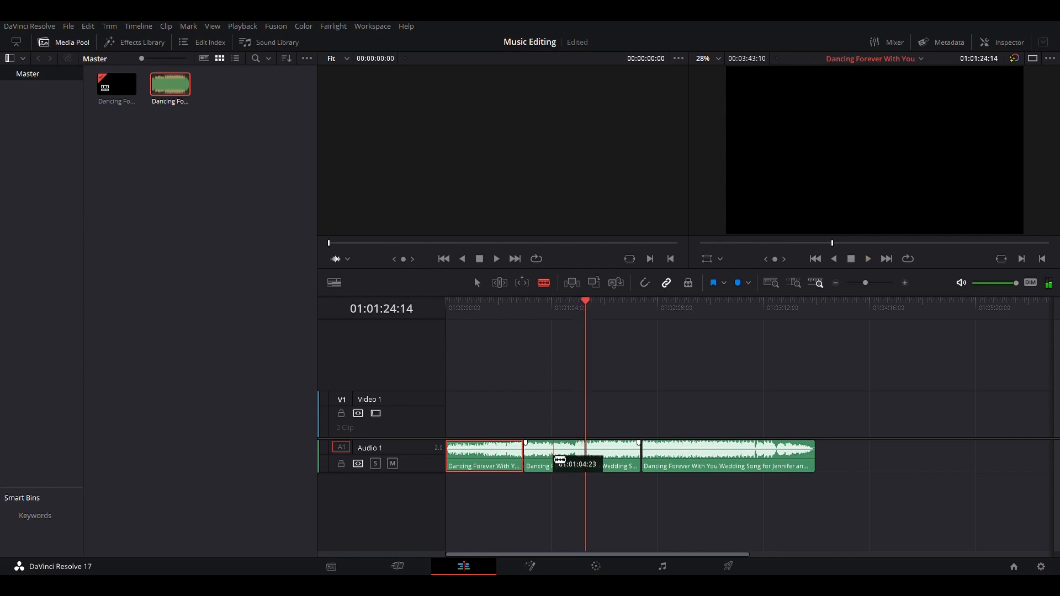
key(space)
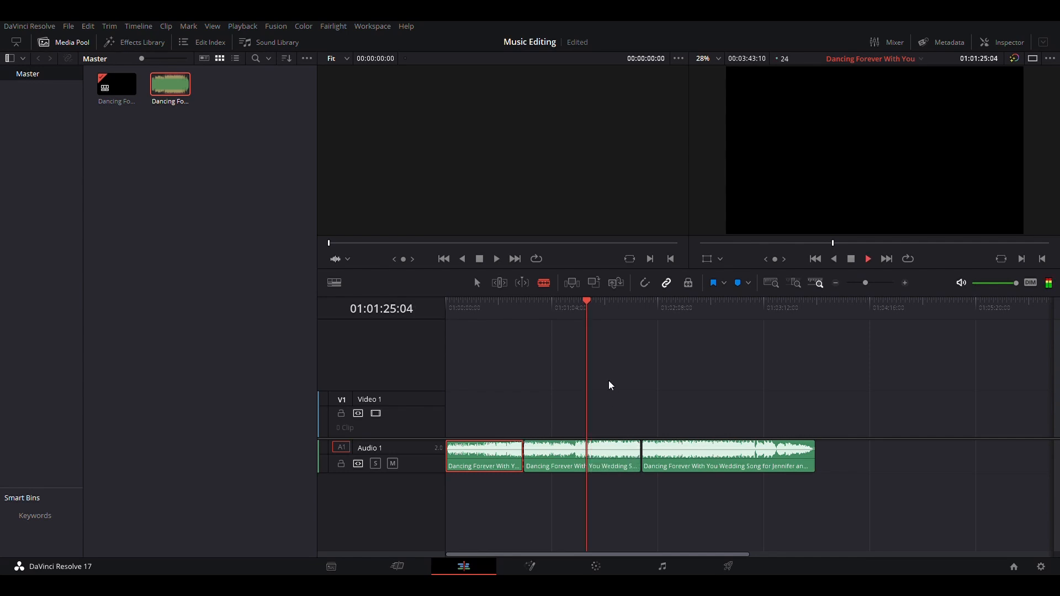
Play and scrub through the middle song clip, then cut it with the Blade tool at about 01:01:35
key(l)
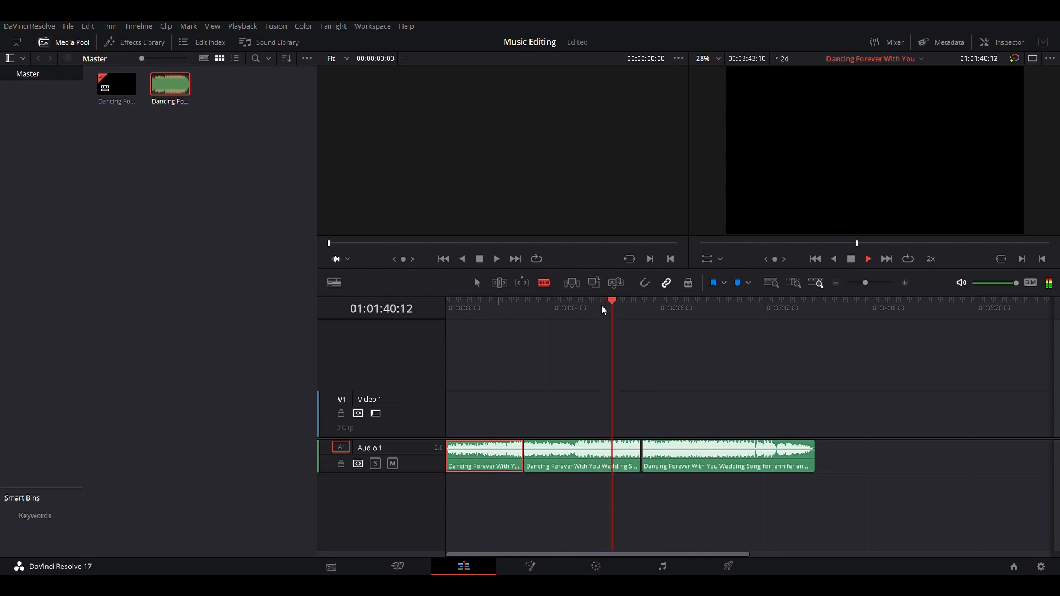
drag(610, 304, 602, 307)
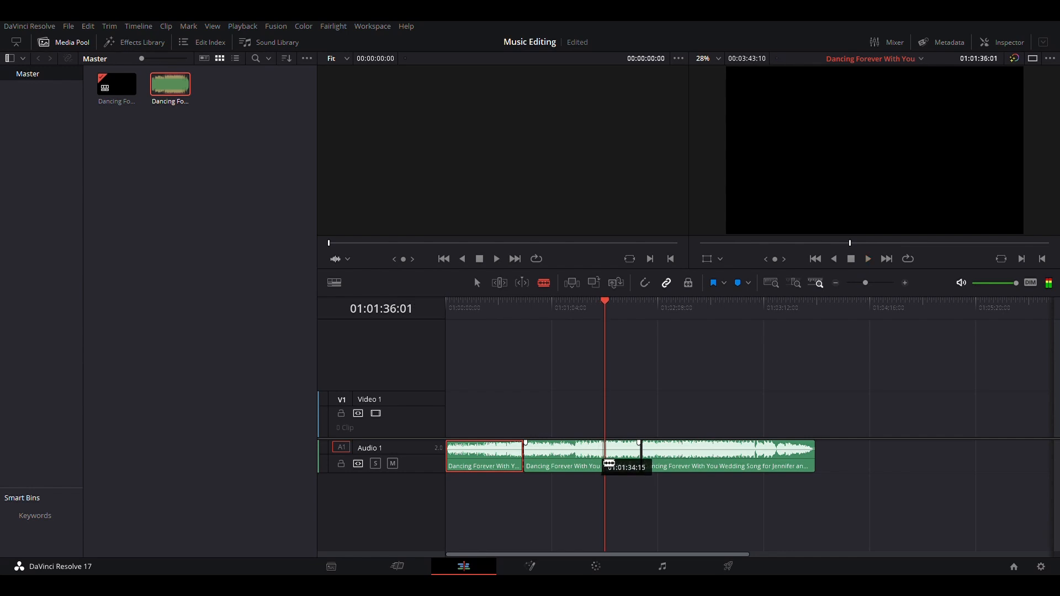
key(ctrl+equal)
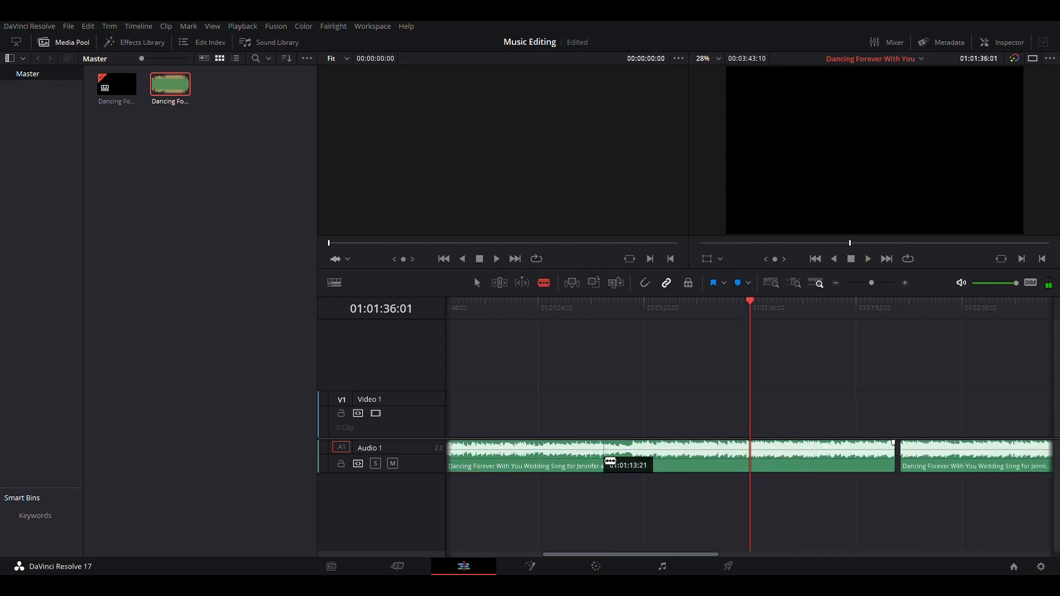
click(588, 302)
key(space)
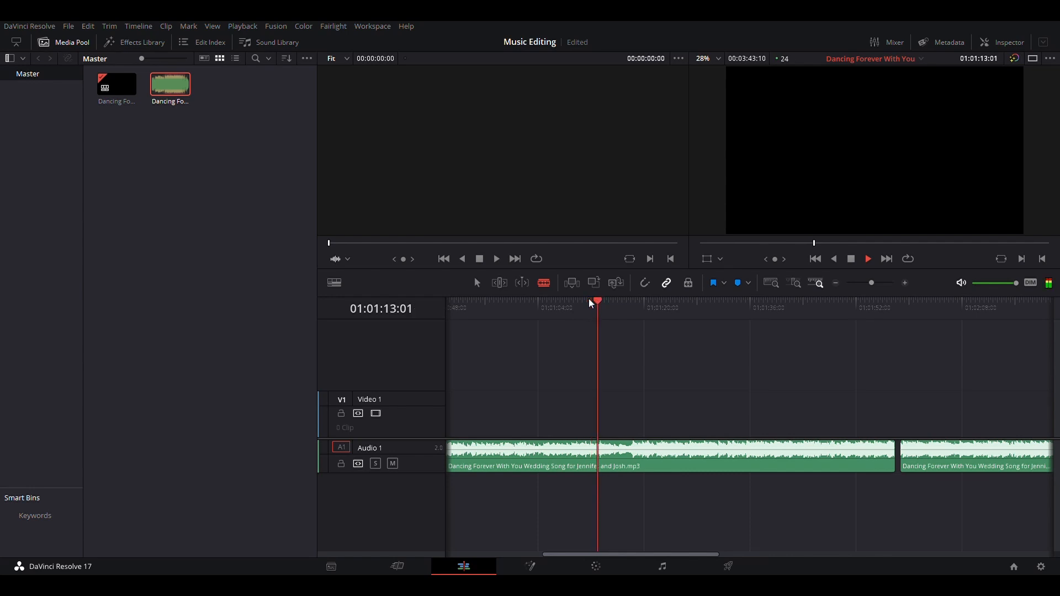
click(717, 313)
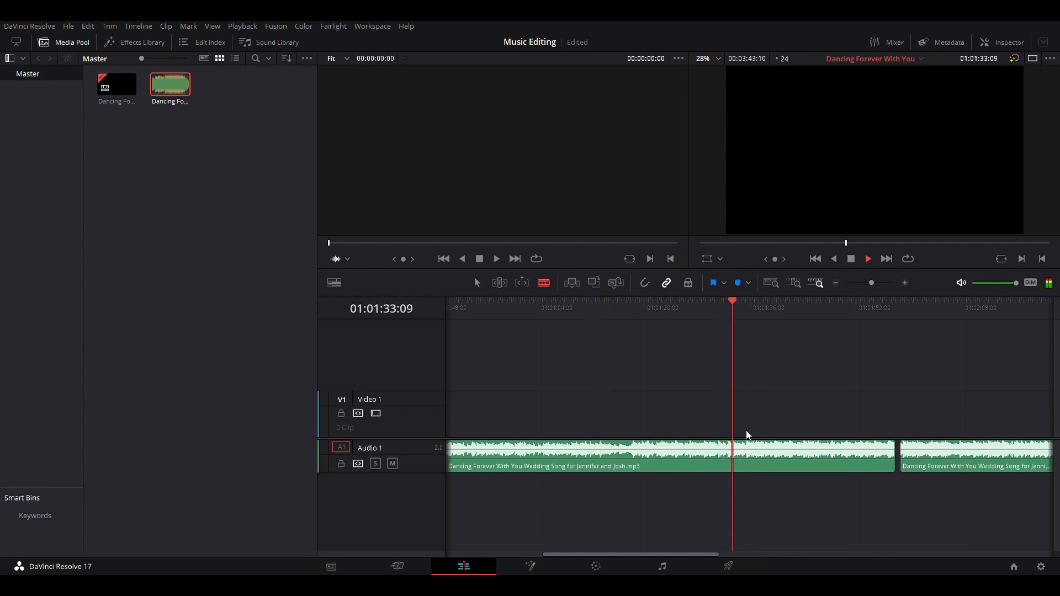
key(space)
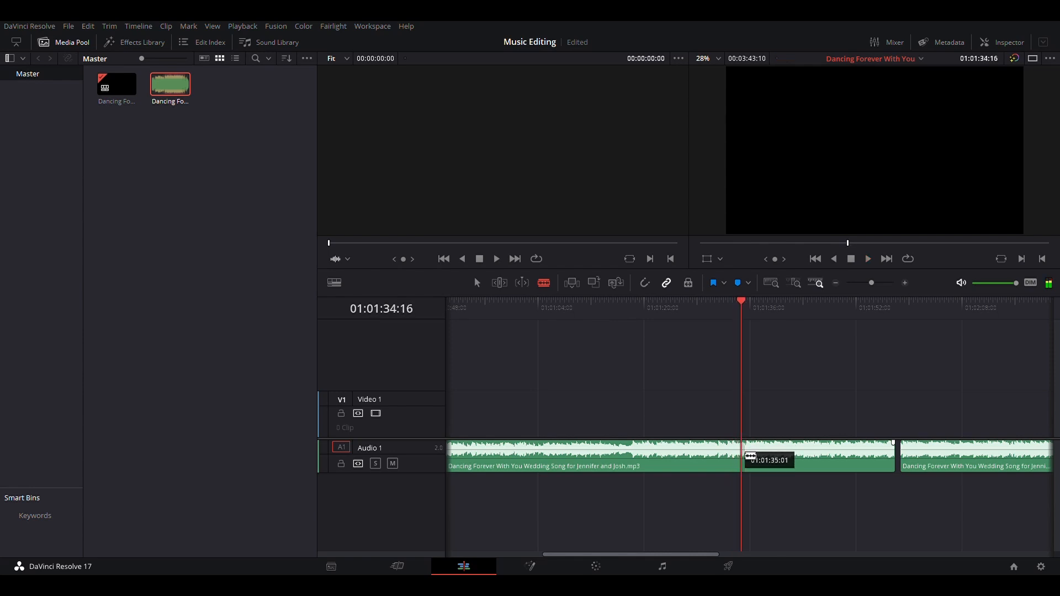
click(748, 457)
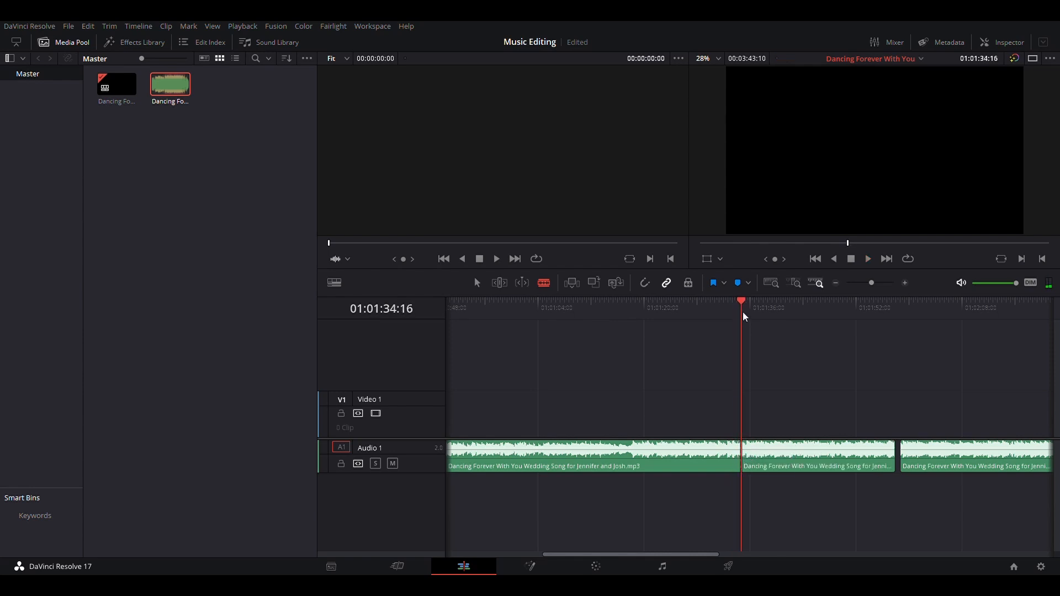
Try deleting the song section between the two cuts, both closing and leaving the gap, undoing each attempt
scroll(745, 316, down, 4)
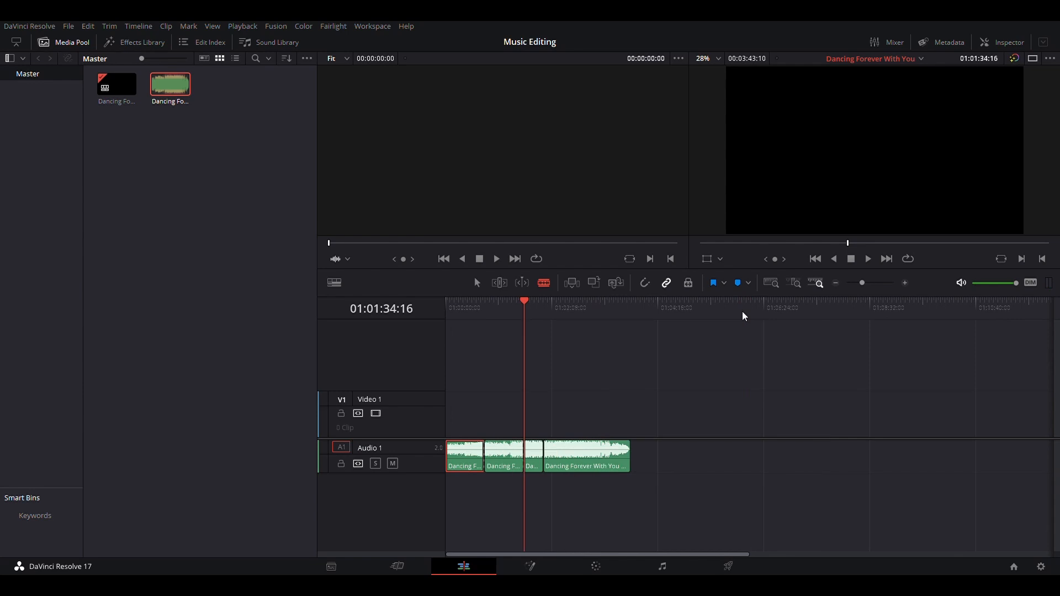
scroll(742, 316, up, 4)
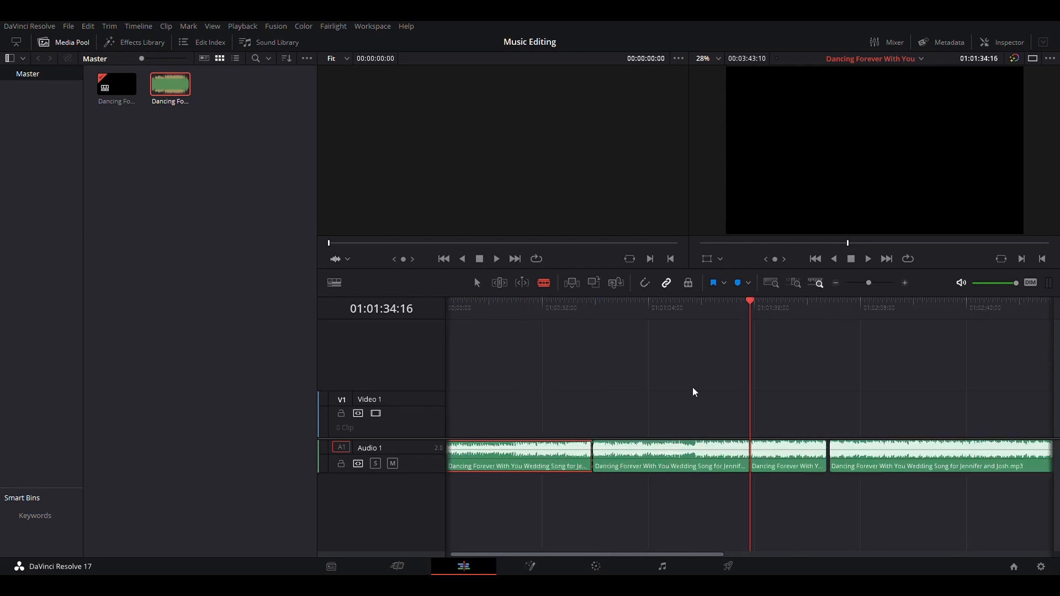
scroll(679, 422, left, 1)
scroll(679, 422, down, 2)
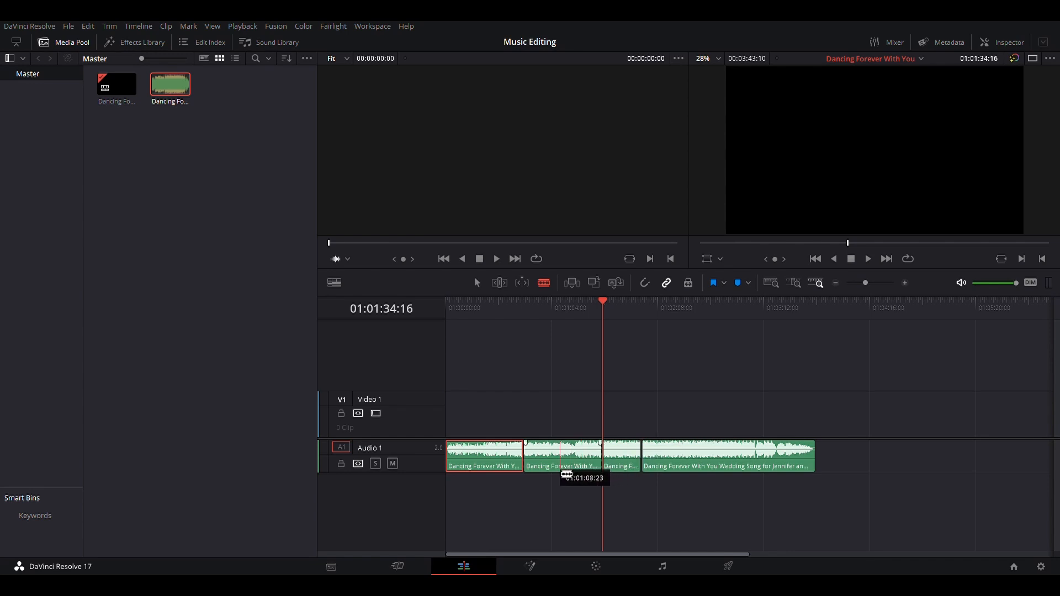
key(a)
click(572, 452)
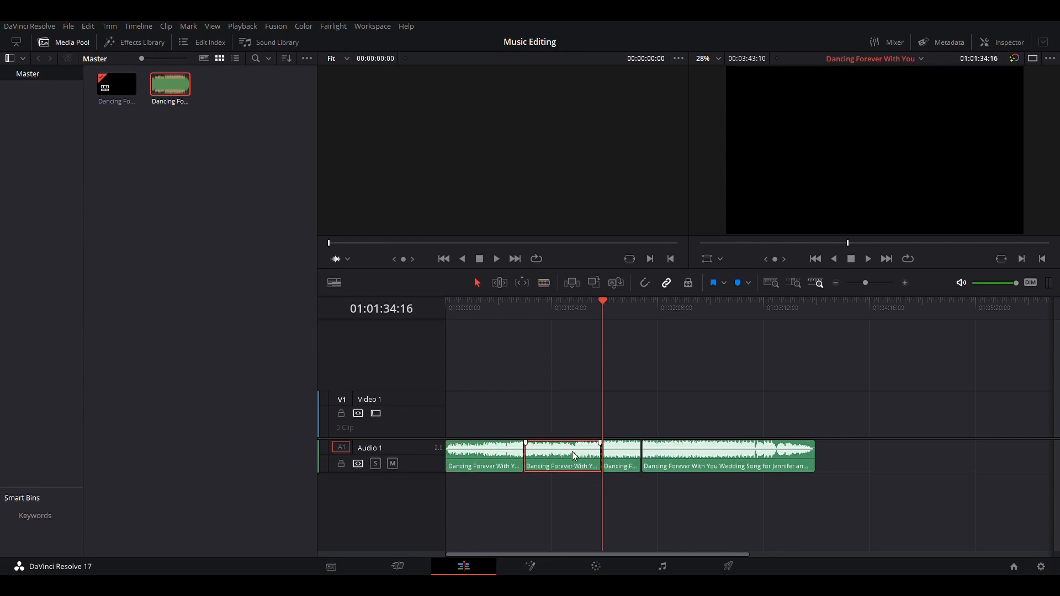
key(Delete)
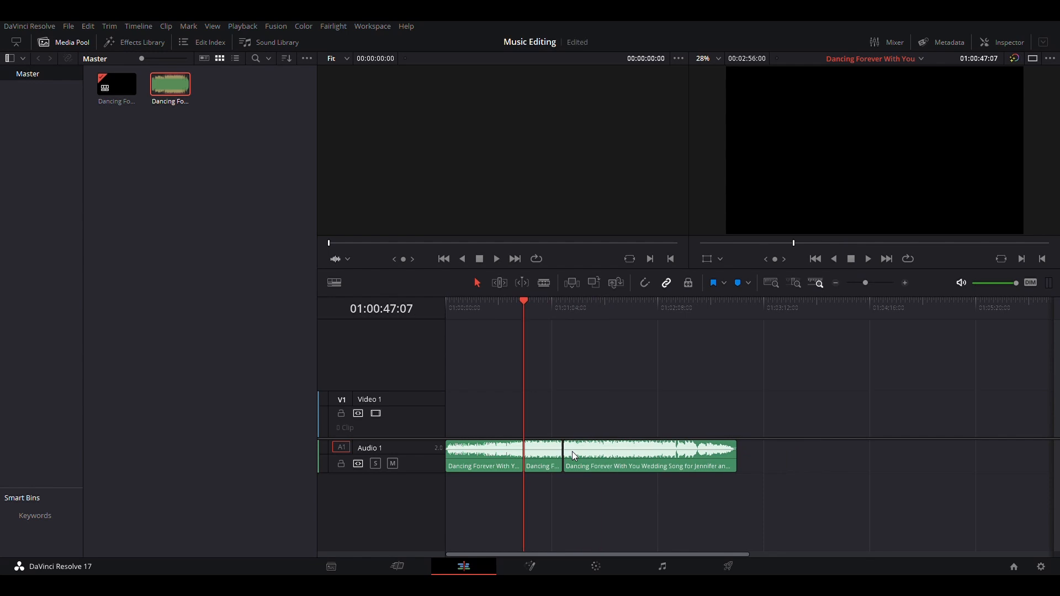
key(ctrl+z)
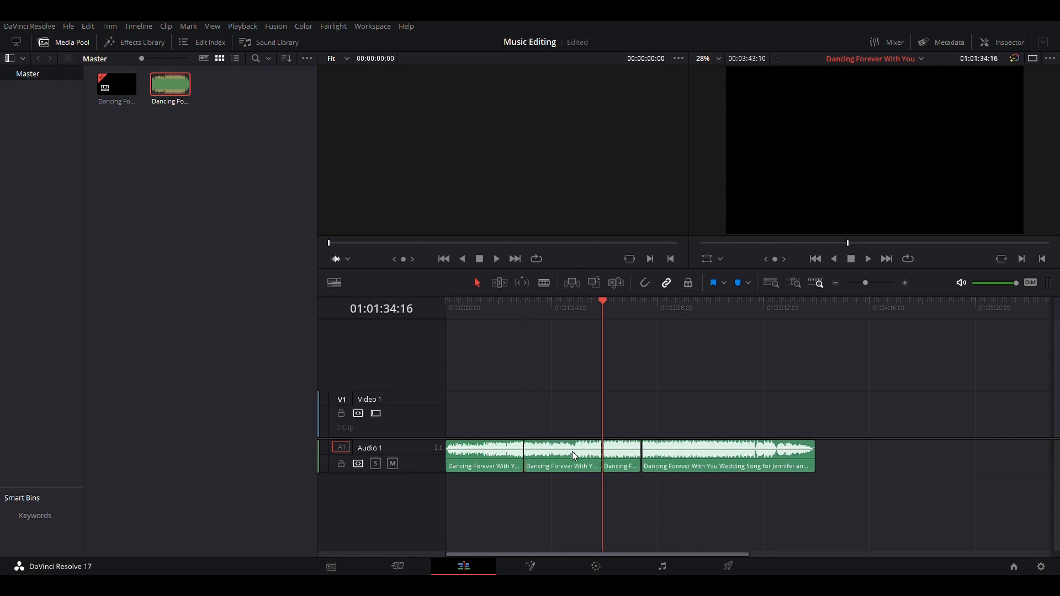
key(BackSpace)
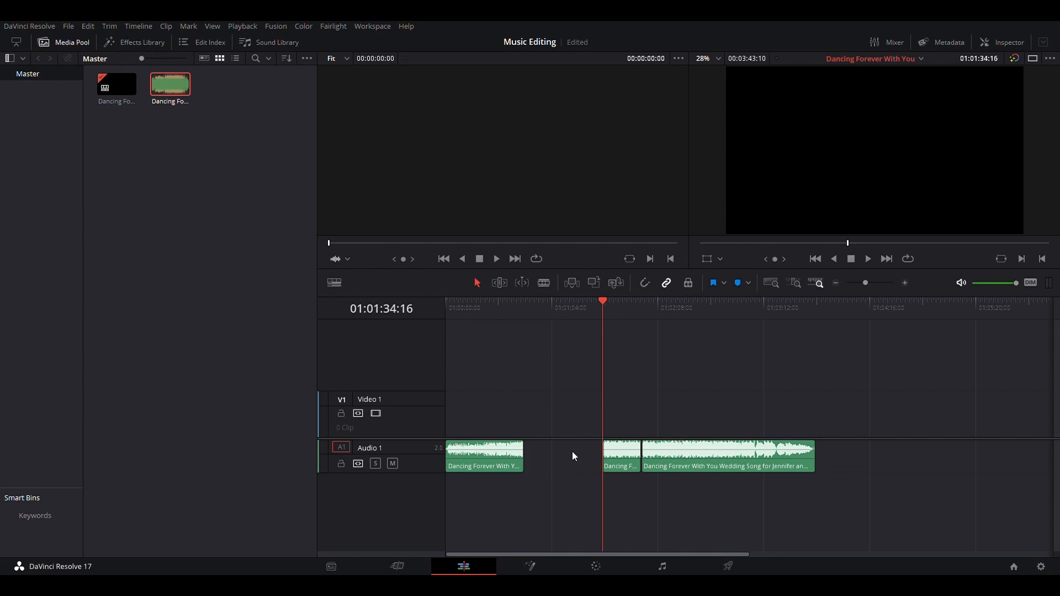
key(ctrl+z)
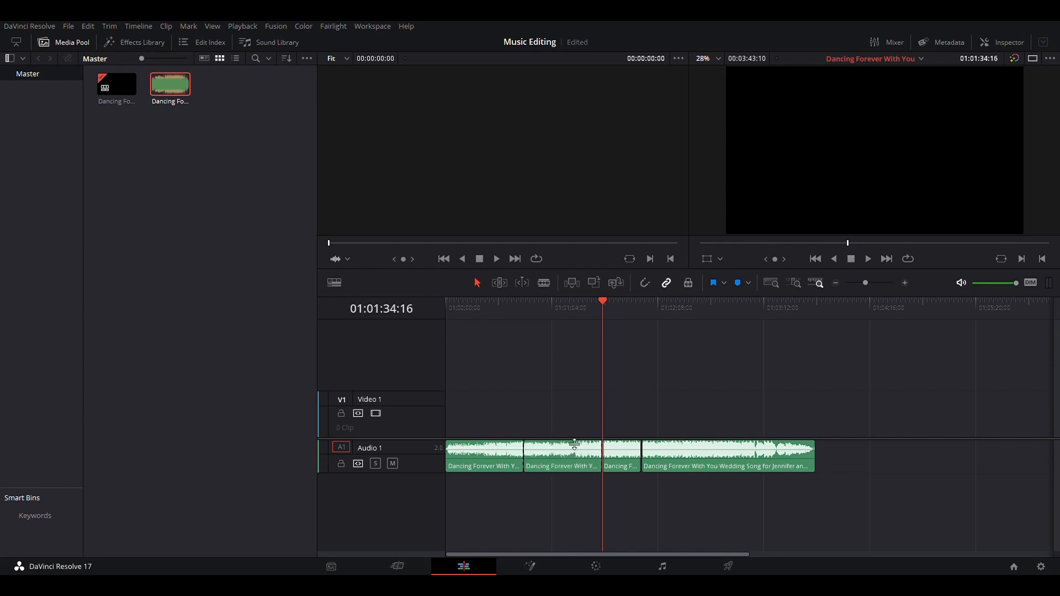
Ripple-delete the song section between 01:00:48 and 01:01:35, then play from the start of the timeline
click(567, 457)
key(shift+BackSpace)
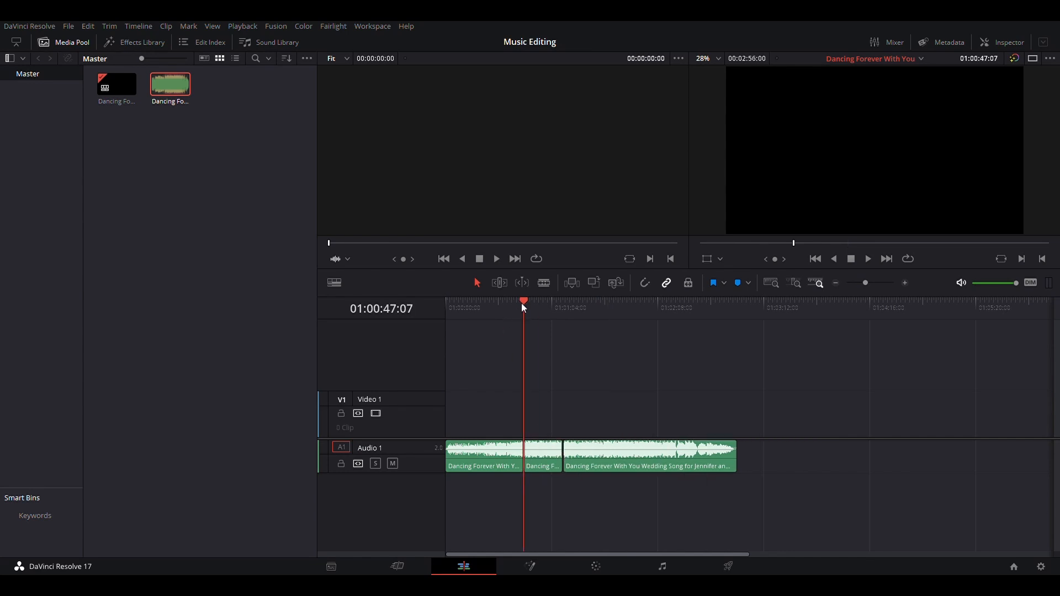
drag(521, 303, 457, 303)
key(space)
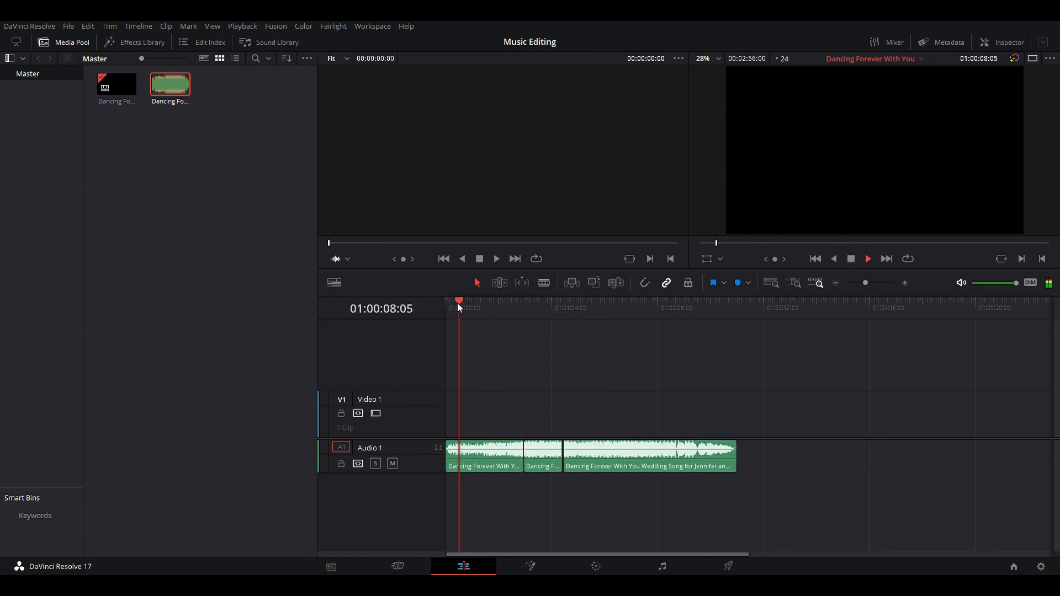
Scrub and play across the new join at normal and faster speed to judge the transition
key(space)
drag(461, 303, 489, 307)
key(l)
key(l)
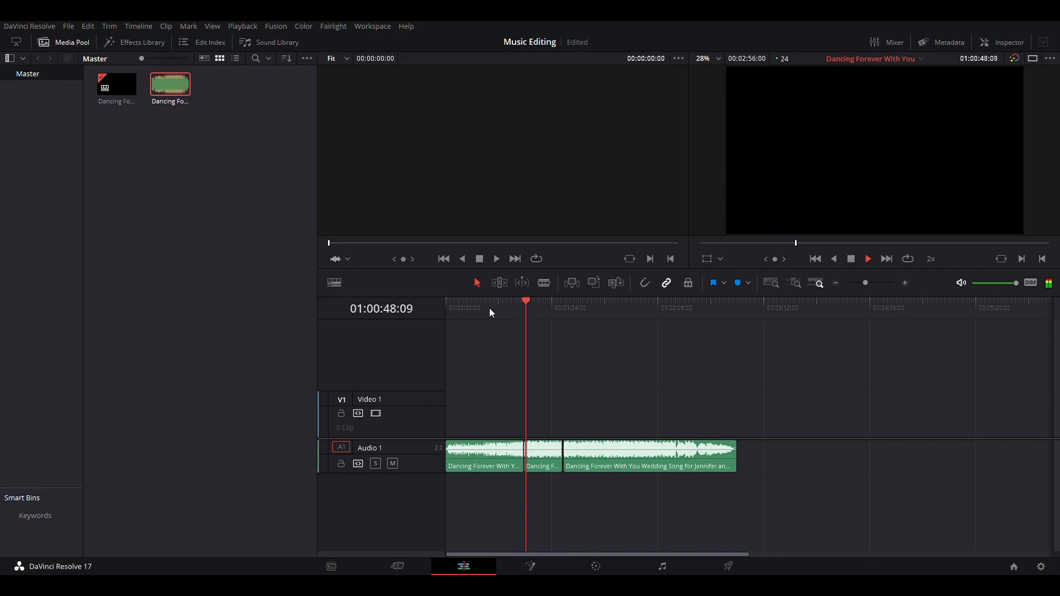
key(space)
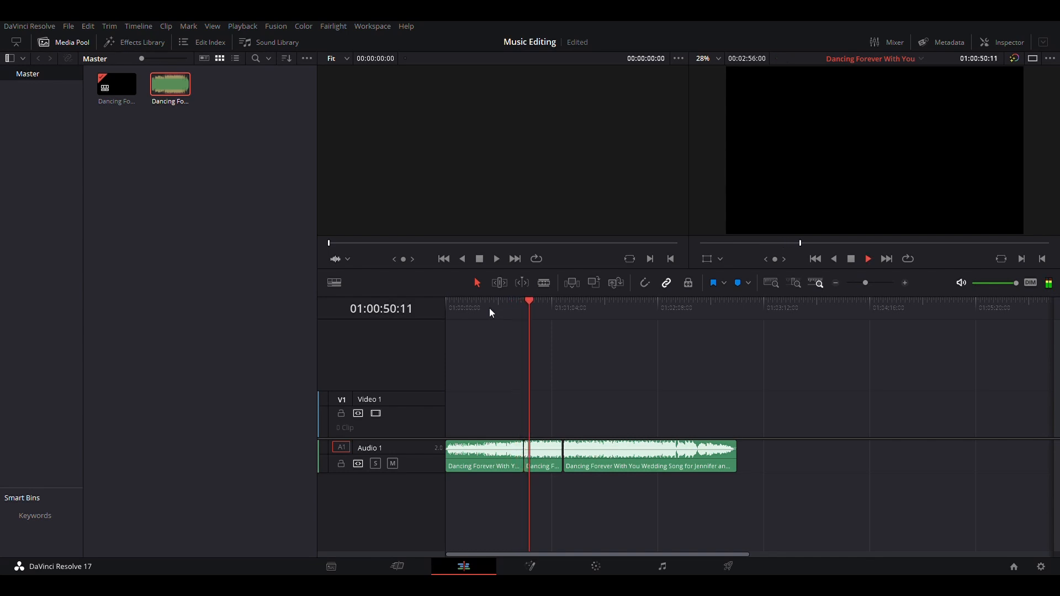
key(space)
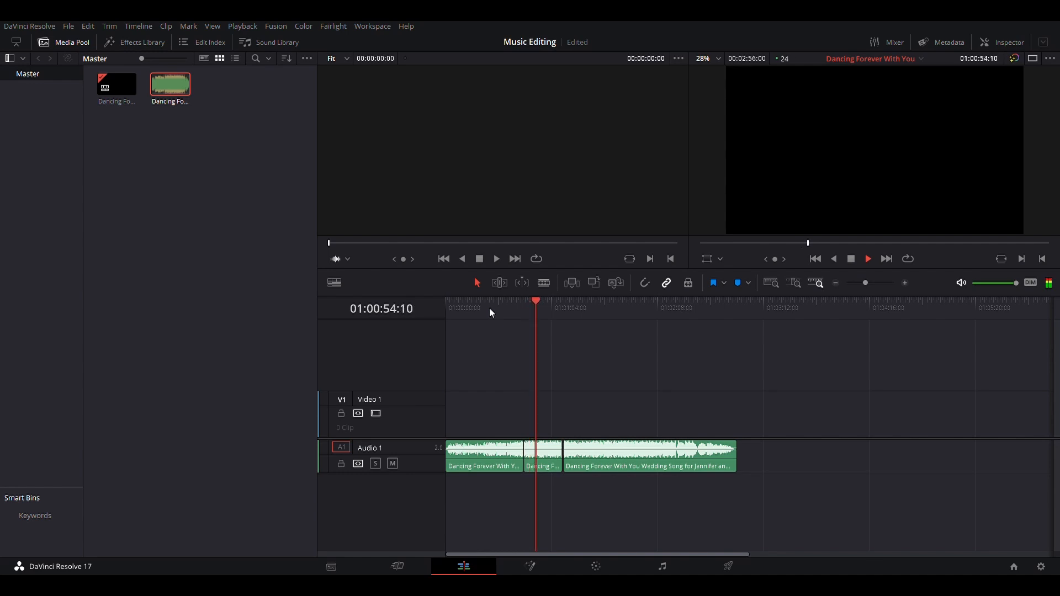
key(space)
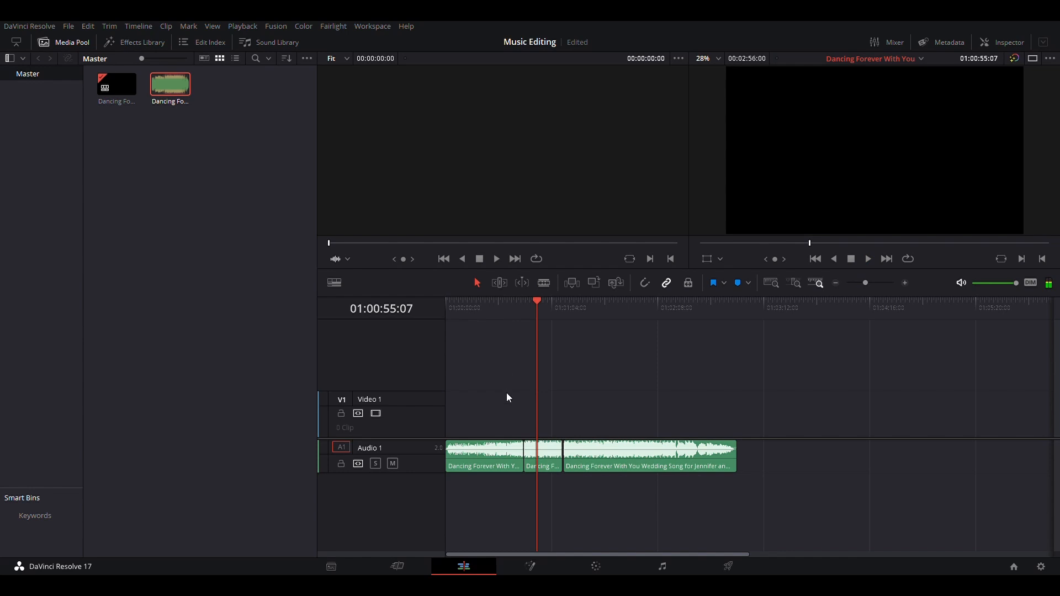
Ripple-trim the end of the first song clip back to about 01:00:40 with the Trim tool
click(524, 458)
click(474, 284)
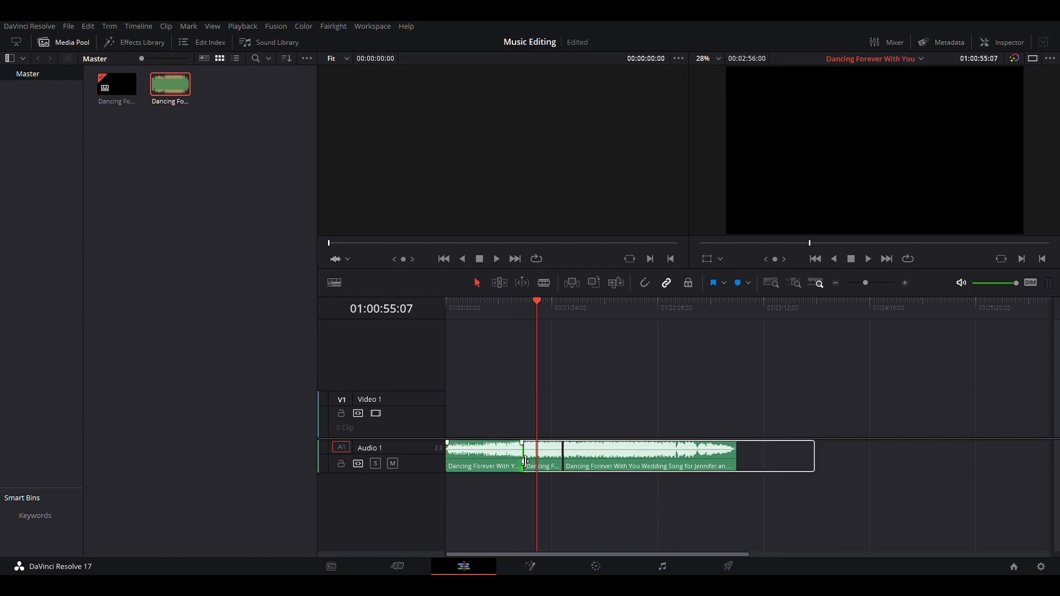
drag(524, 461, 521, 461)
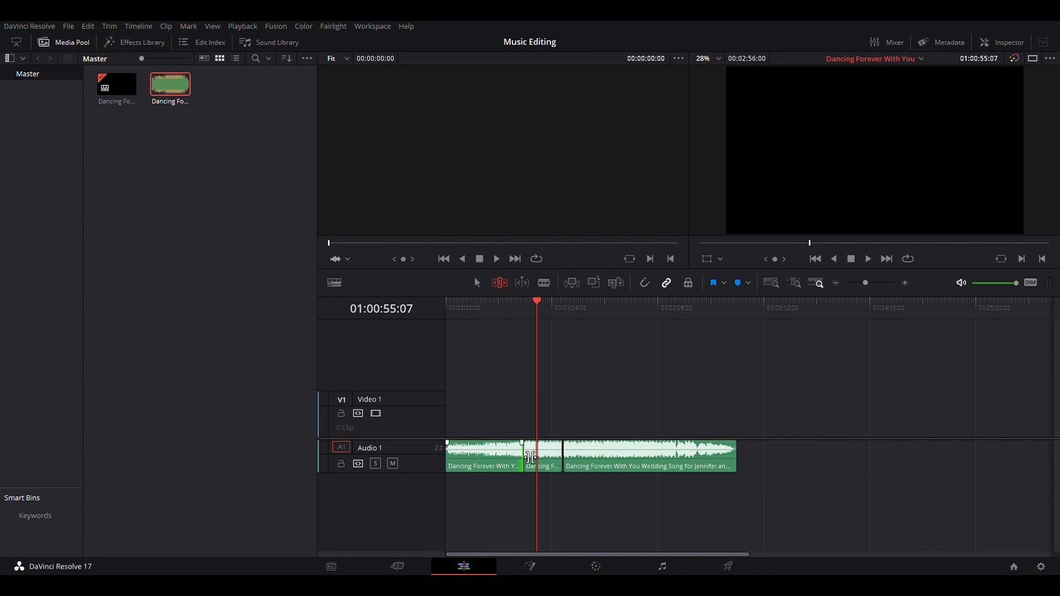
drag(524, 459, 510, 459)
Play back across the shortened join at faster speed
click(495, 303)
key(space)
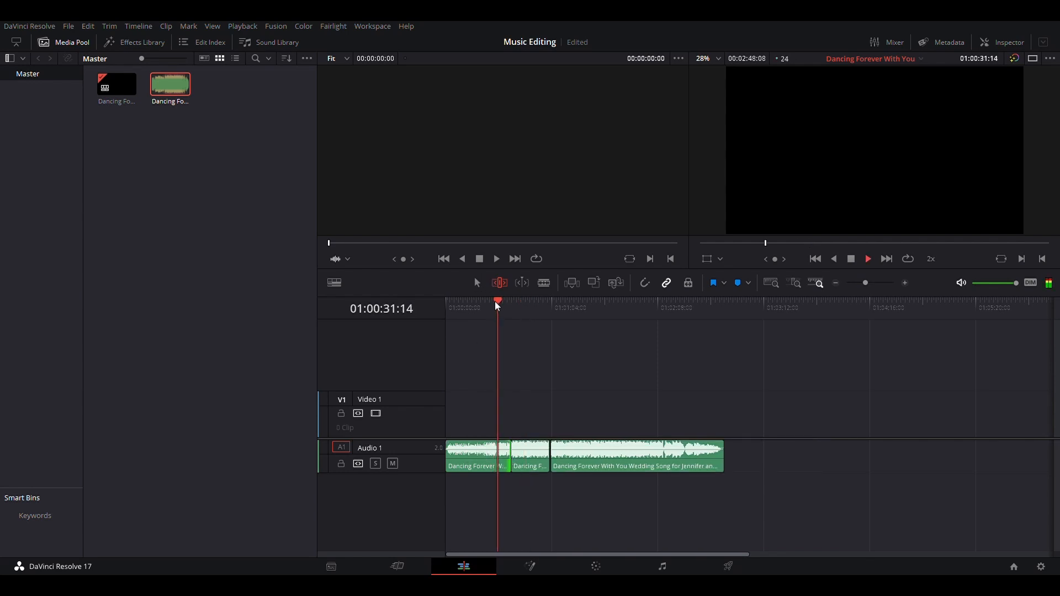
key(l)
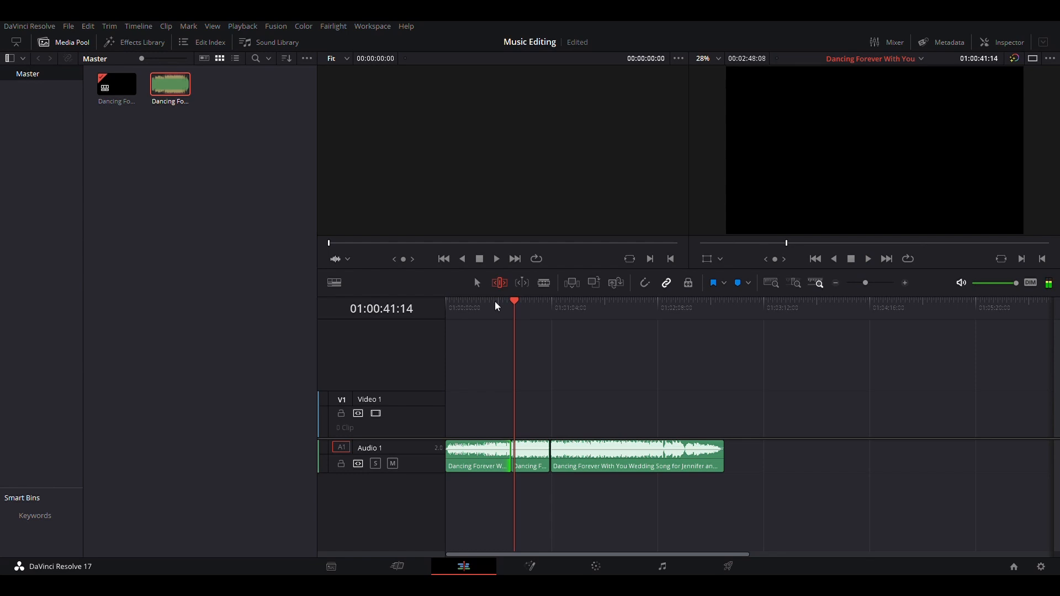
Zoom in and ripple-trim the first clip's end back by about one second, then play across the join
key(ctrl+equal)
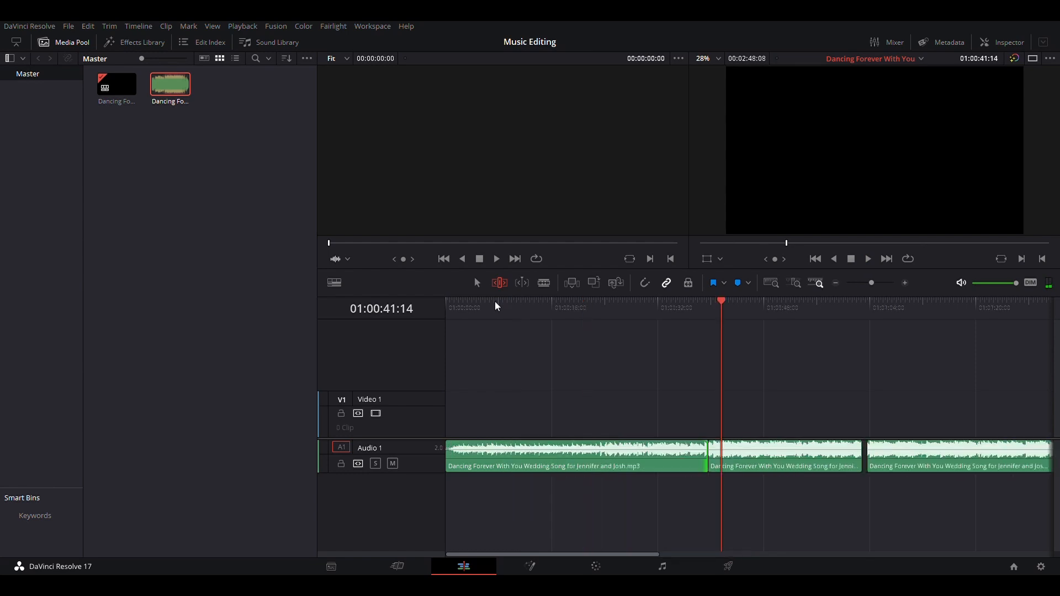
scroll(781, 499, right, 3)
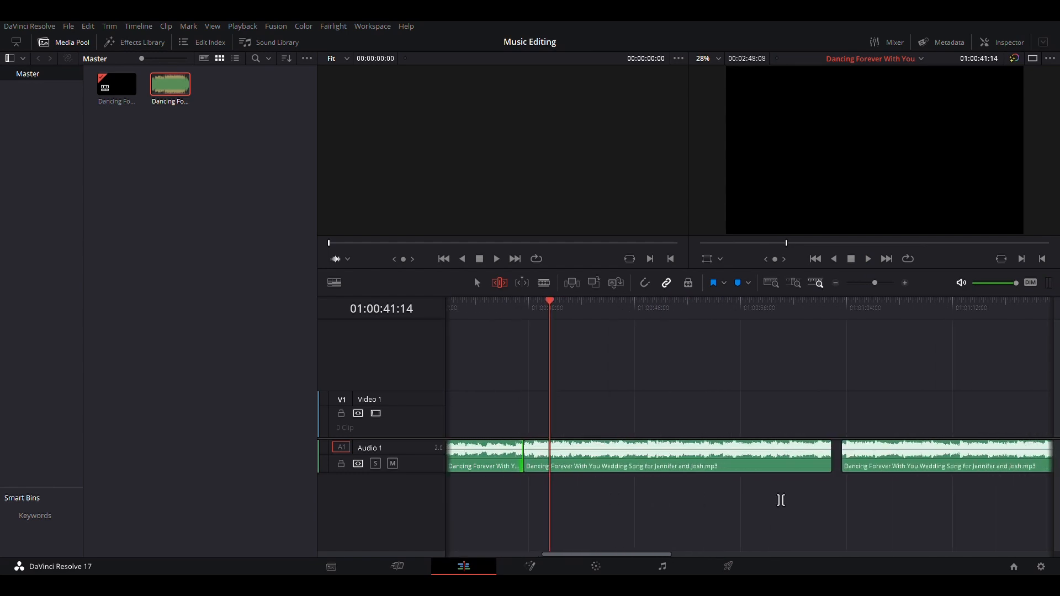
scroll(692, 495, left, 2)
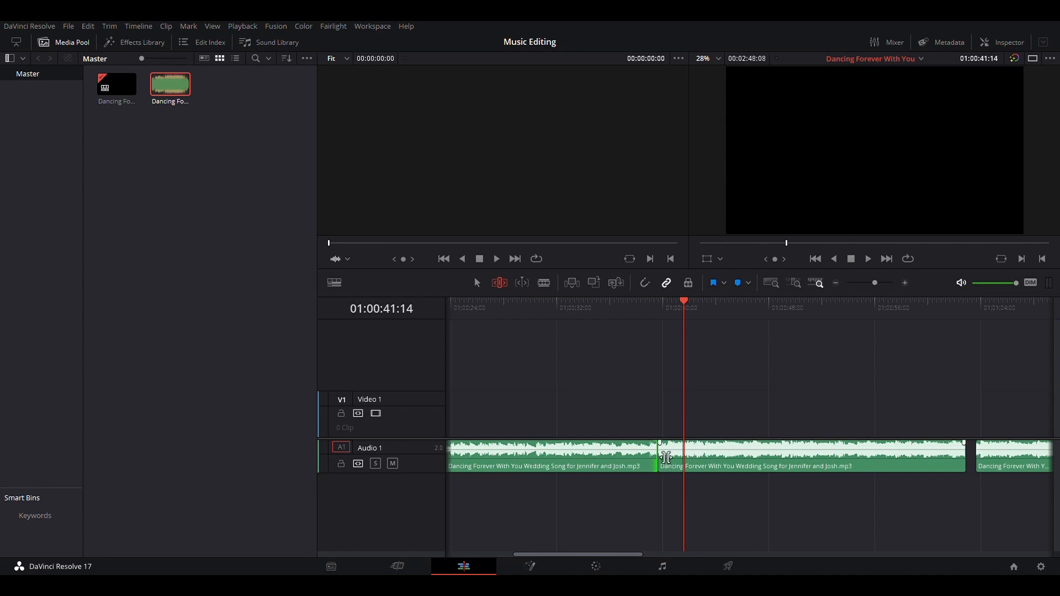
click(580, 310)
key(space)
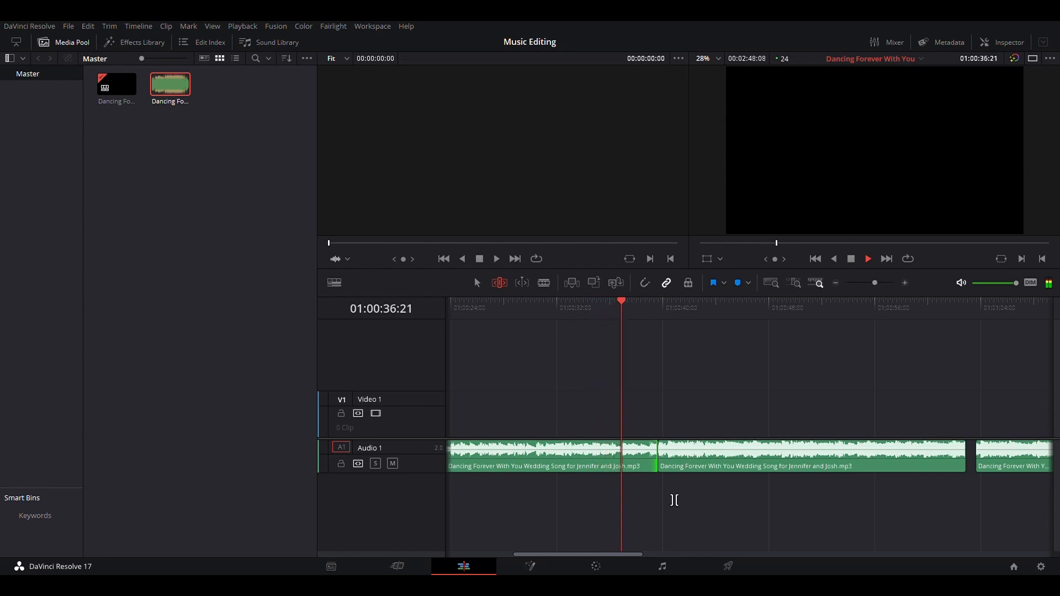
key(space)
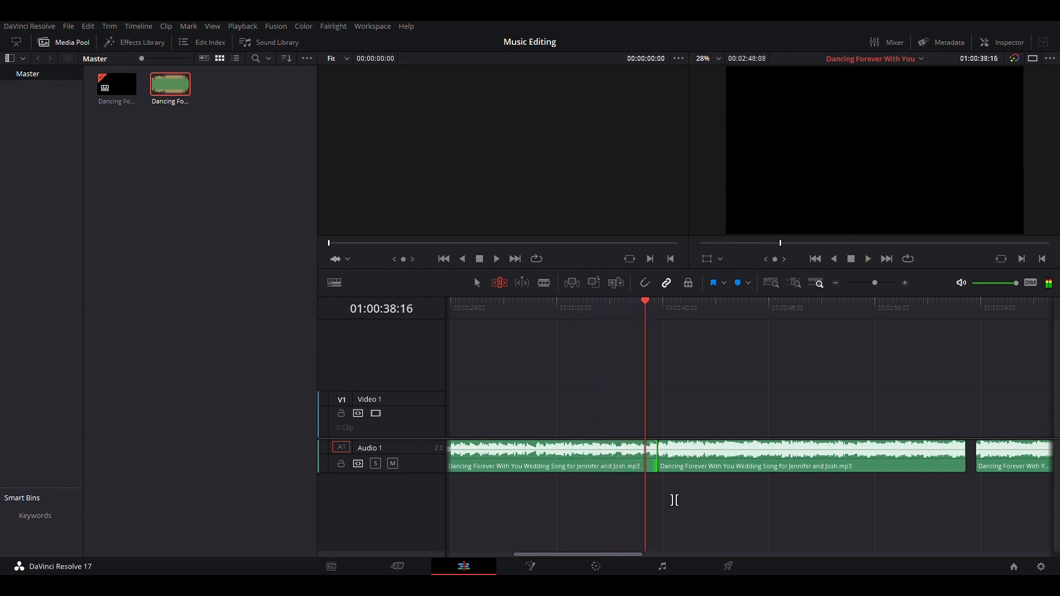
drag(670, 460, 649, 459)
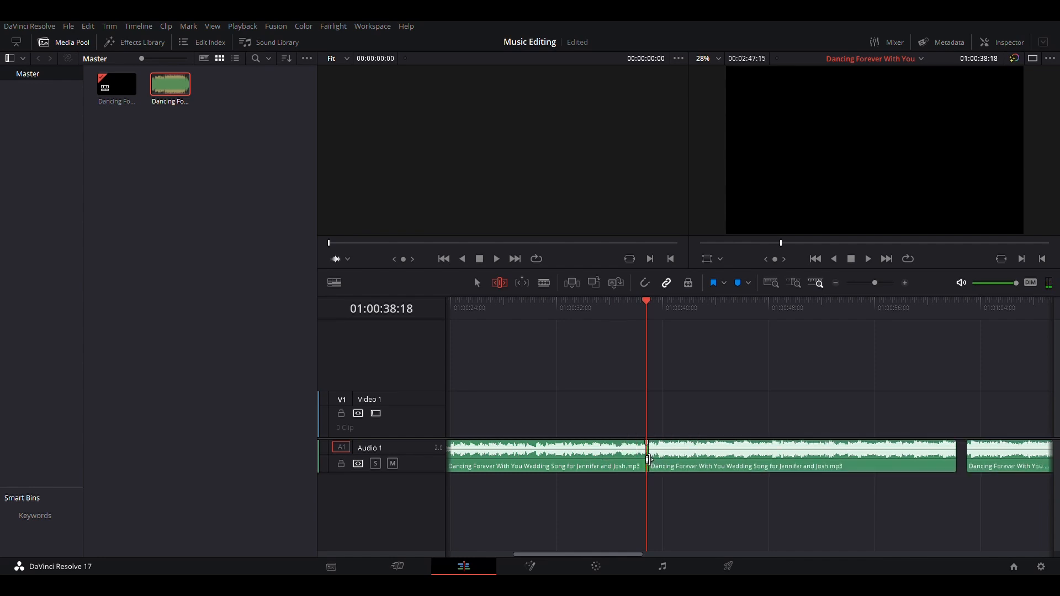
key(space)
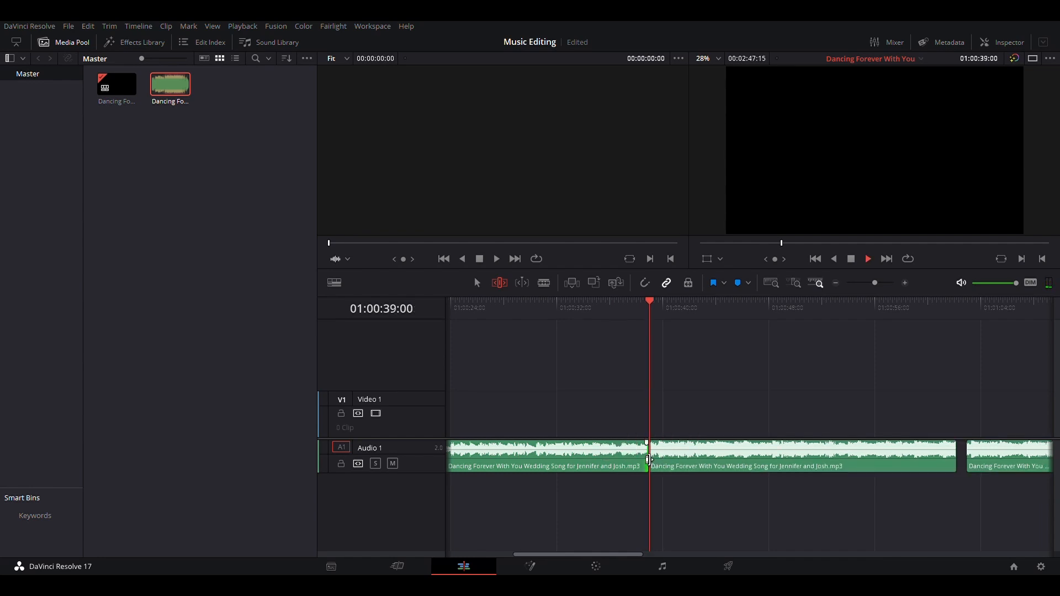
click(539, 301)
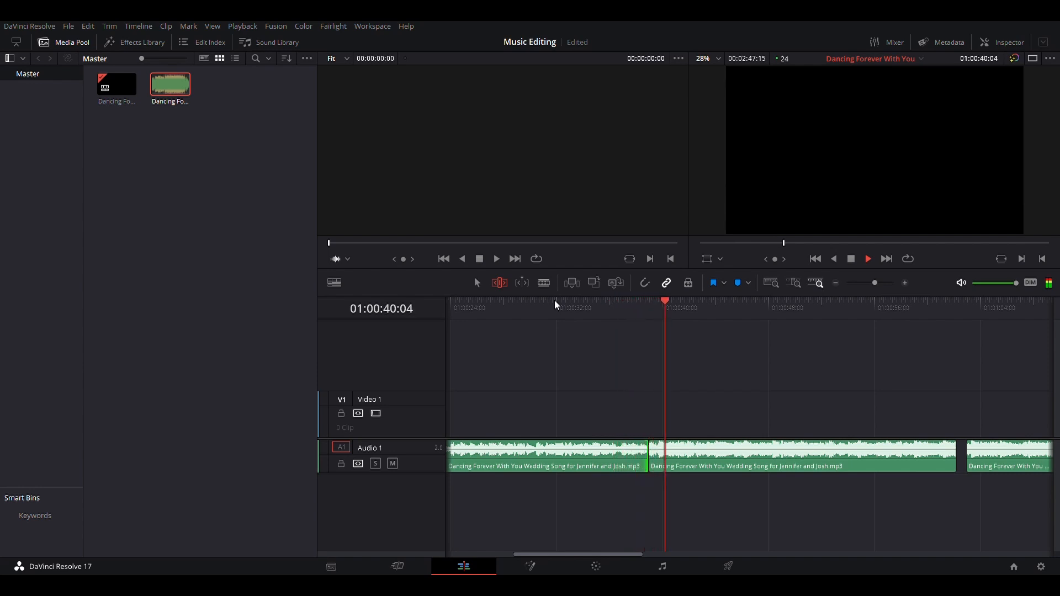
key(space)
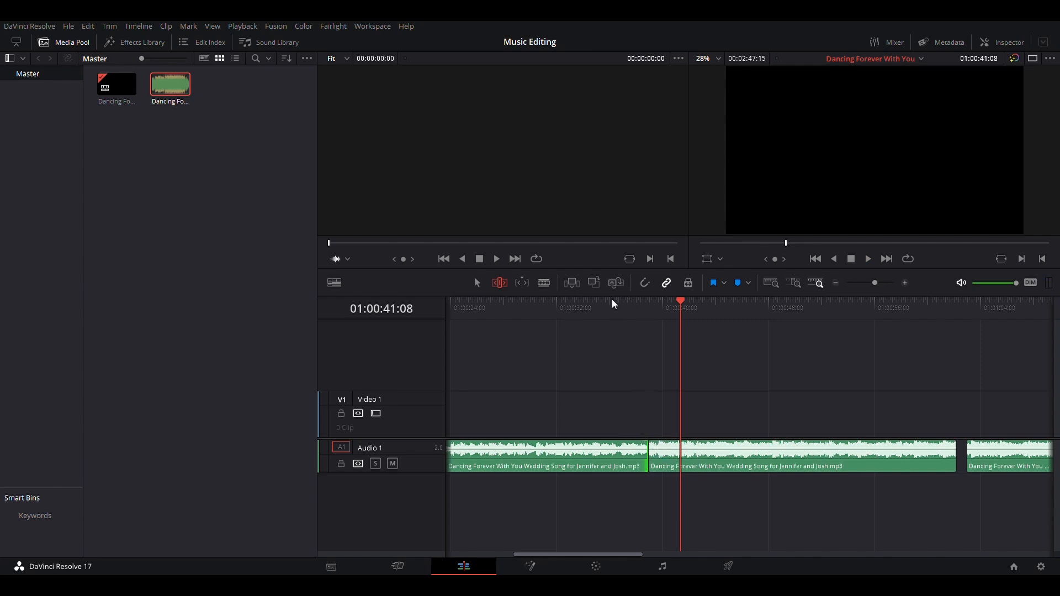
Nudge the edit point between the first two song clips slightly and play across the join
click(614, 303)
key(space)
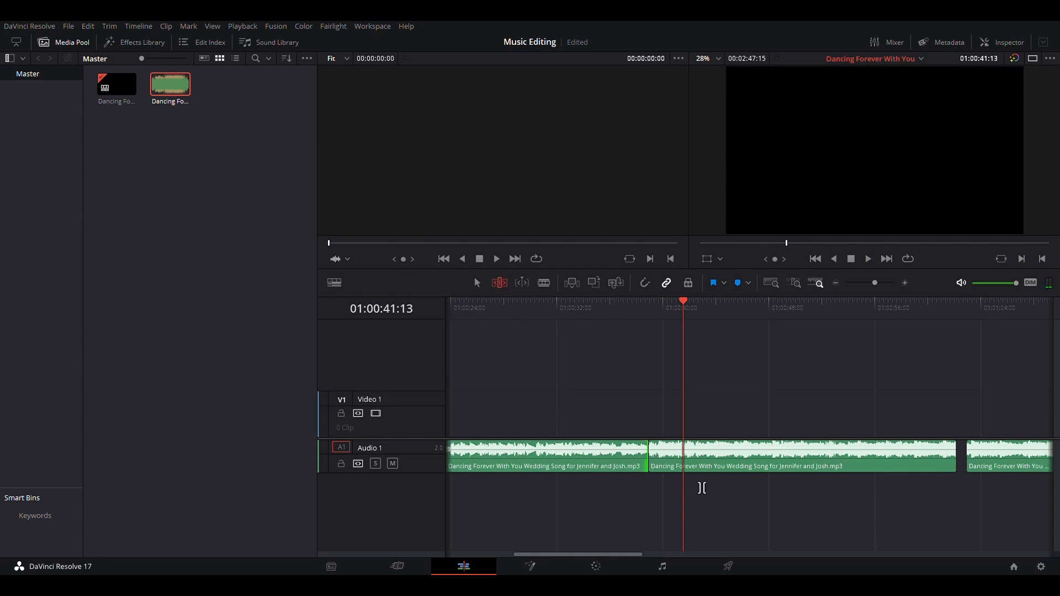
drag(656, 464, 659, 463)
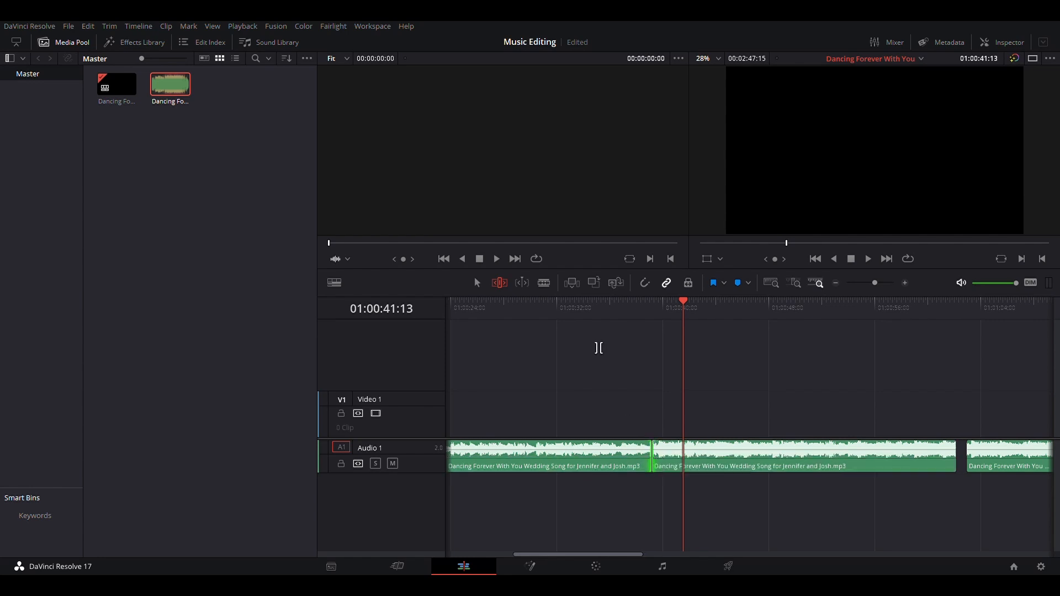
click(573, 301)
key(space)
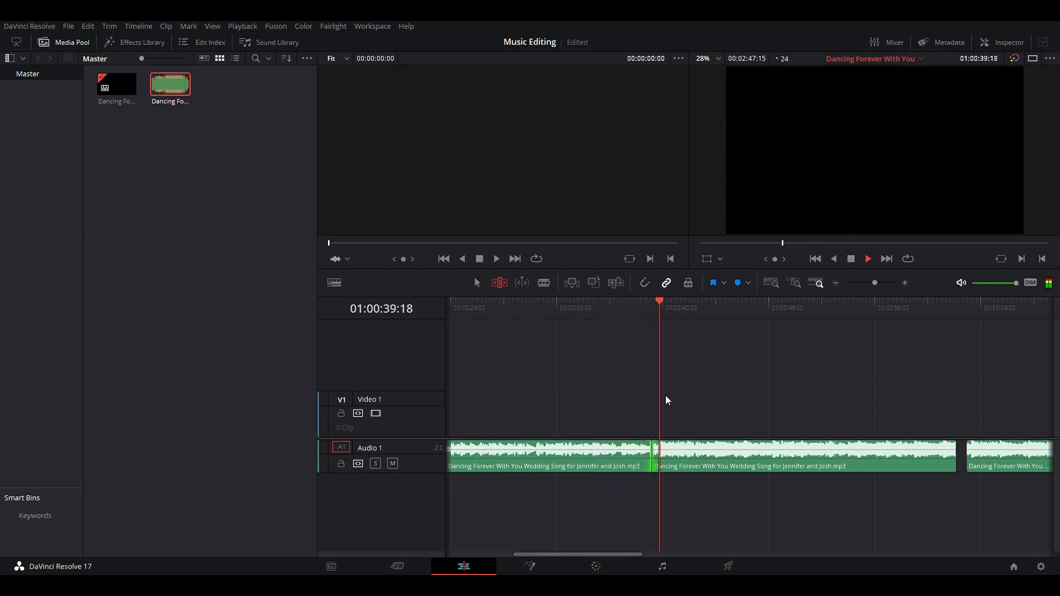
key(space)
Save the project and ripple-trim the first clip's end back a few more frames at the join
key(ctrl+s)
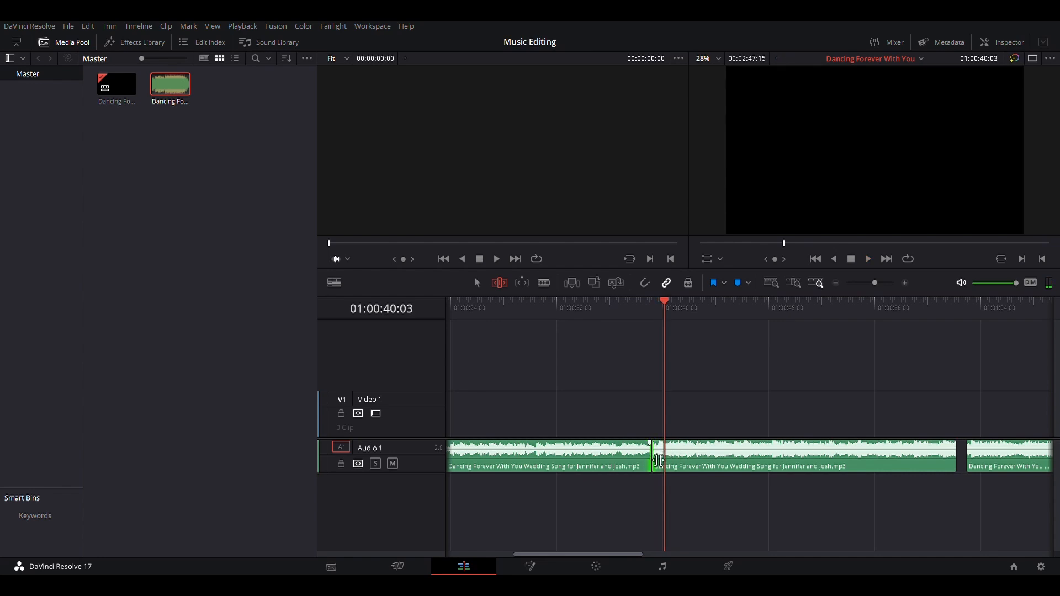
drag(658, 460, 657, 460)
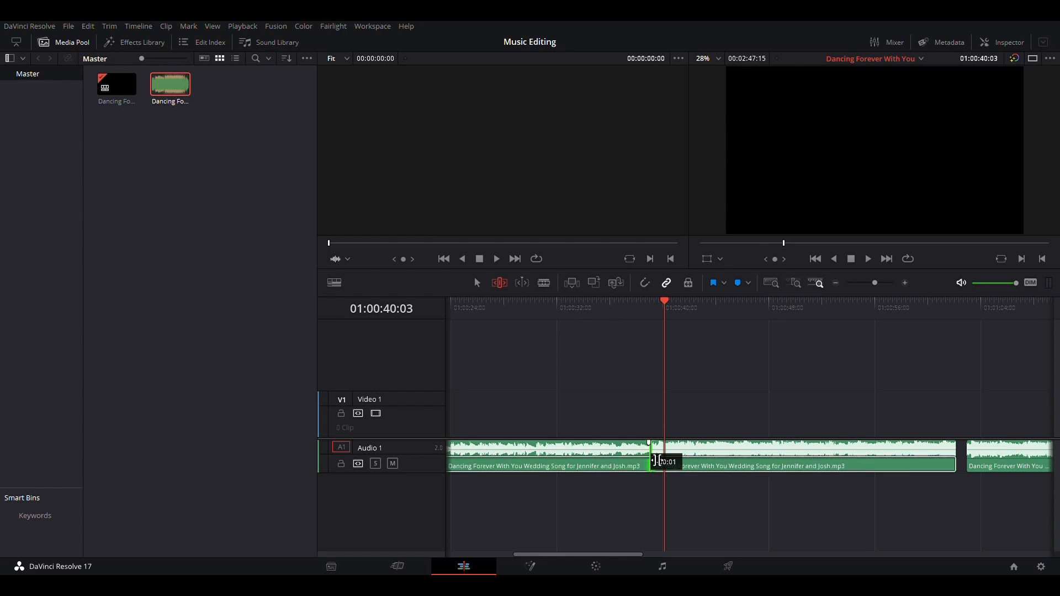
drag(658, 460, 649, 454)
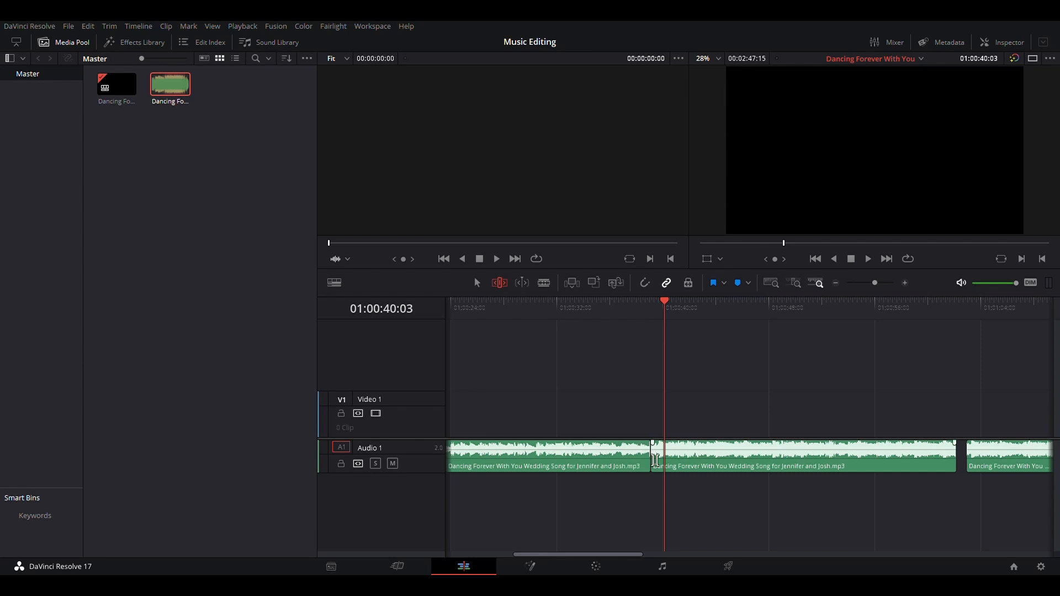
scroll(656, 460, up, 4)
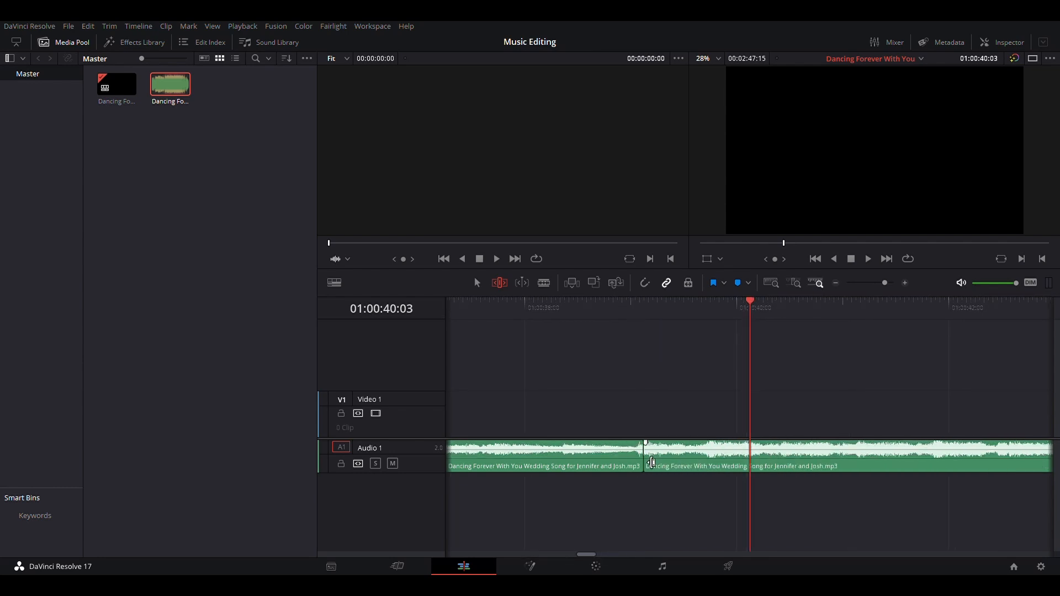
drag(650, 458, 644, 463)
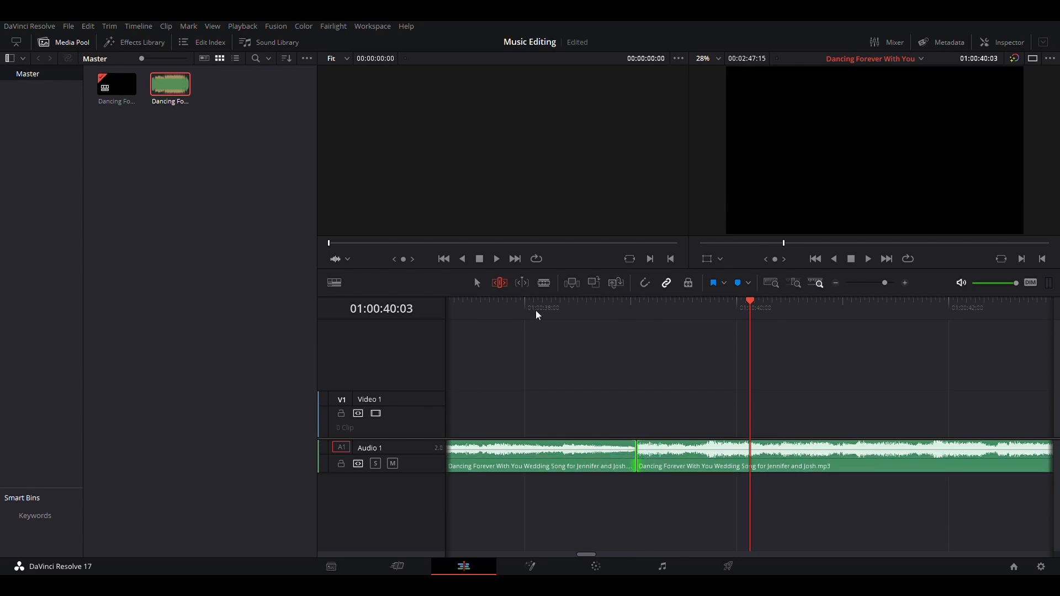
Play across the join repeatedly at a wider zoom level to judge the transition
click(502, 307)
key(space)
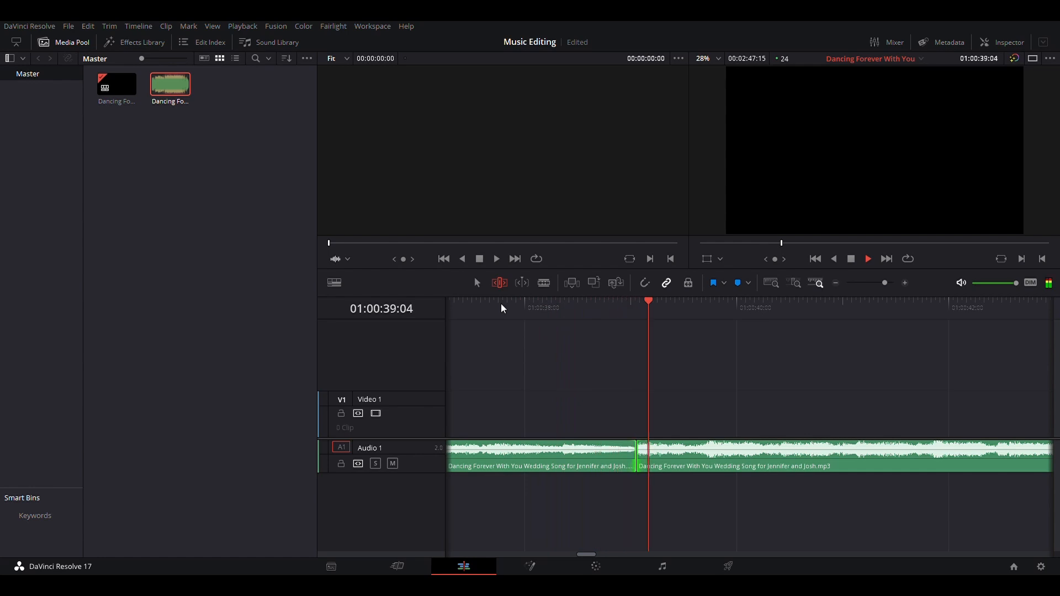
key(space)
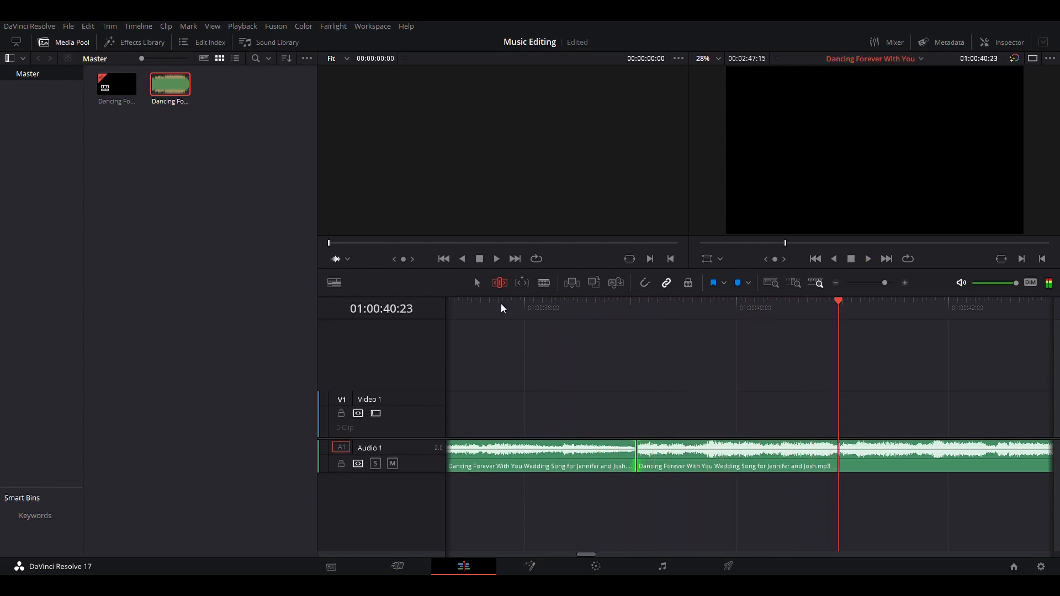
key(ctrl+minus)
key(ctrl+minus)
click(682, 310)
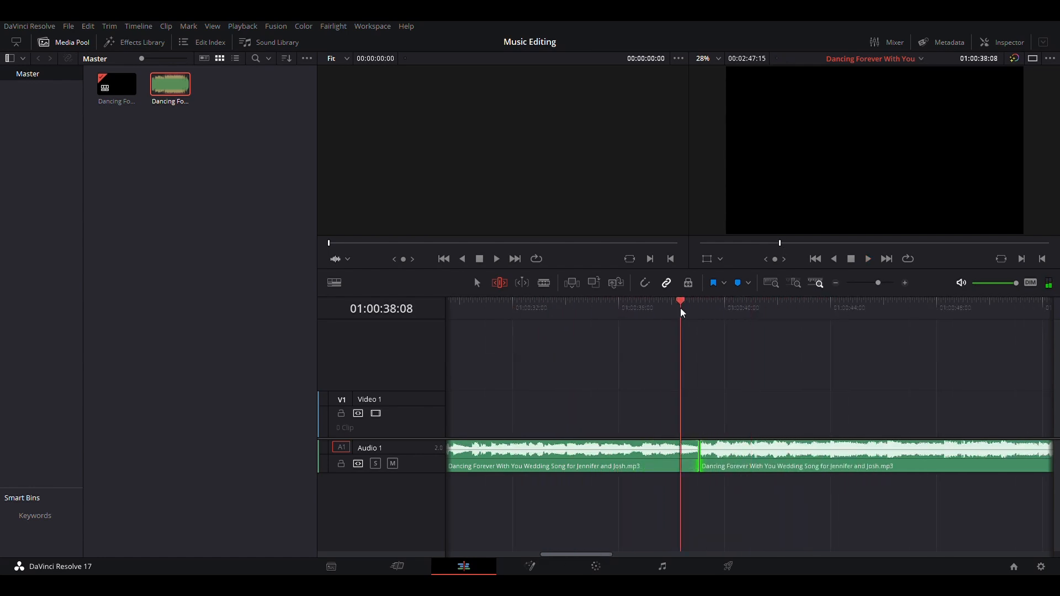
key(space)
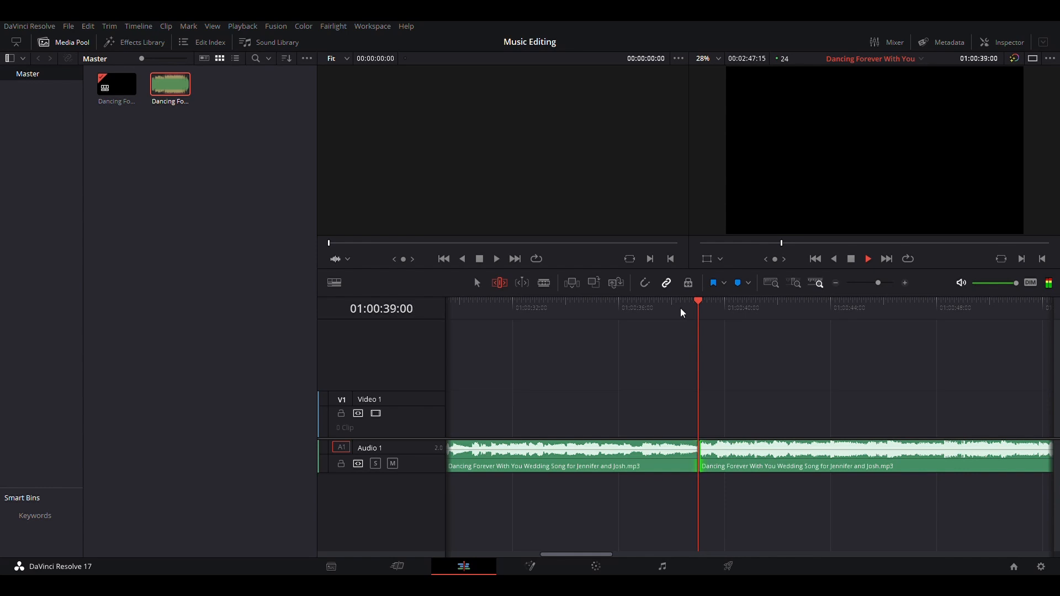
click(604, 310)
click(604, 311)
key(space)
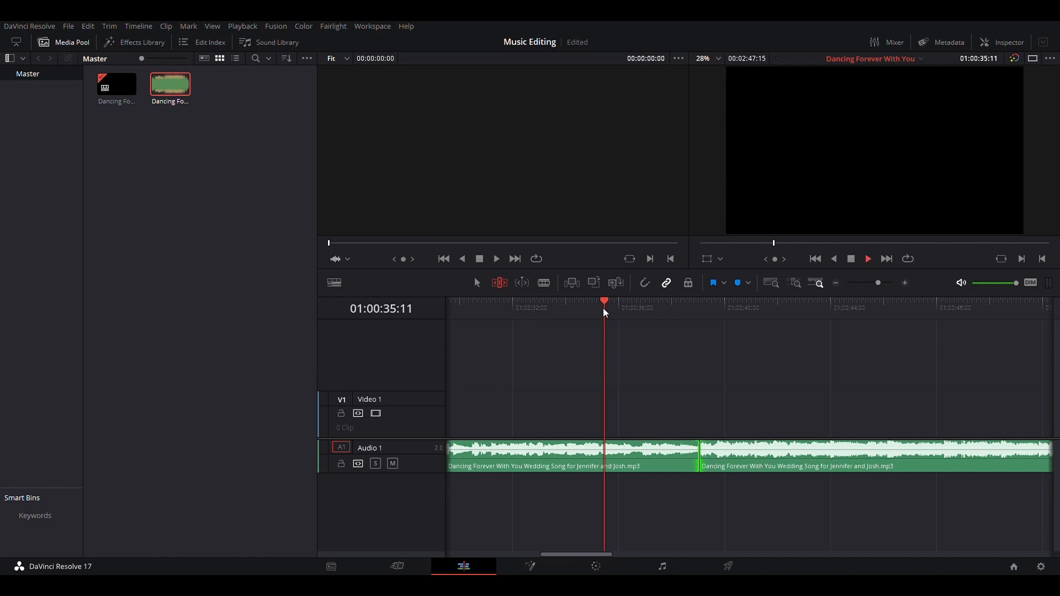
key(space)
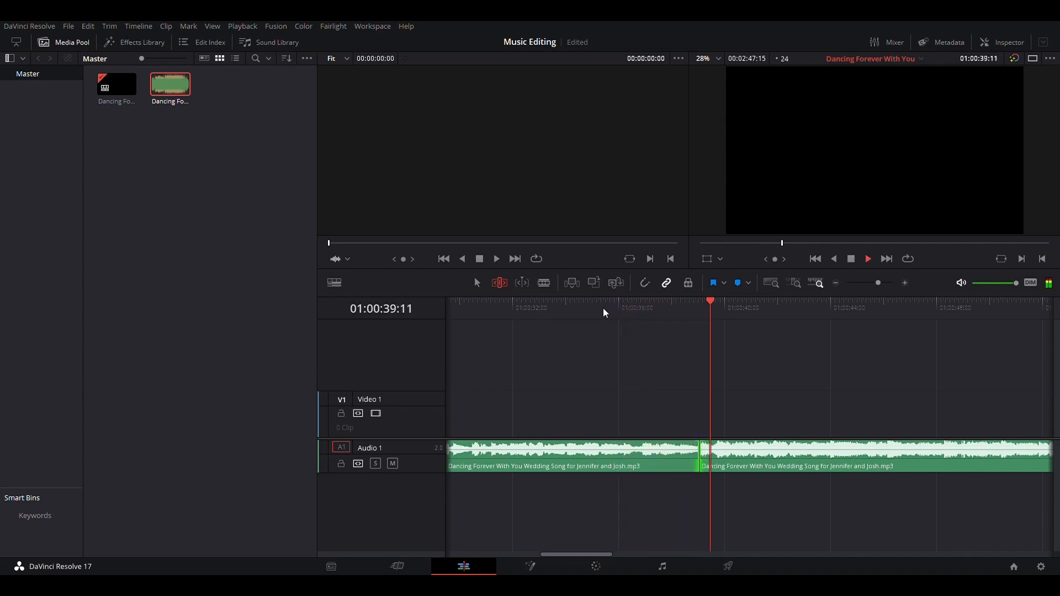
key(space)
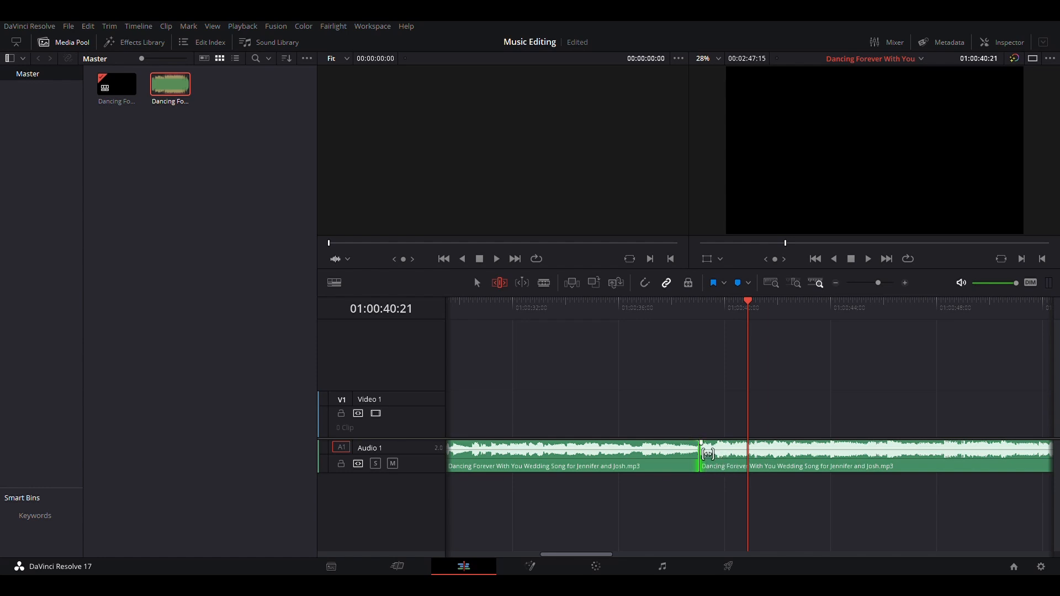
Zoom in closer and replay the join several times to listen to the cut
scroll(708, 454, up, 4)
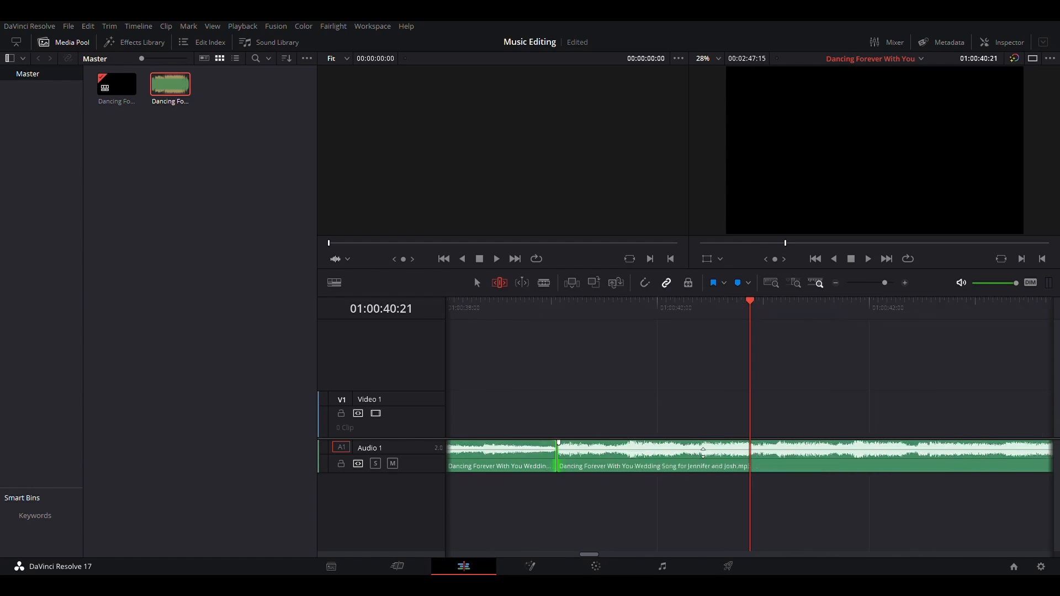
scroll(703, 453, left, 2)
scroll(703, 452, left, 3)
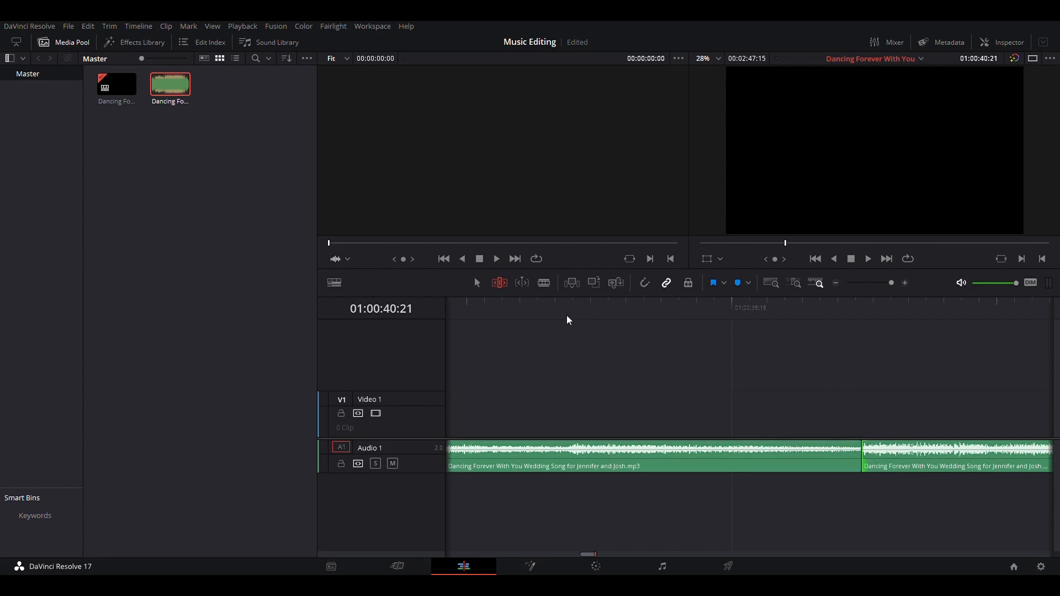
click(552, 312)
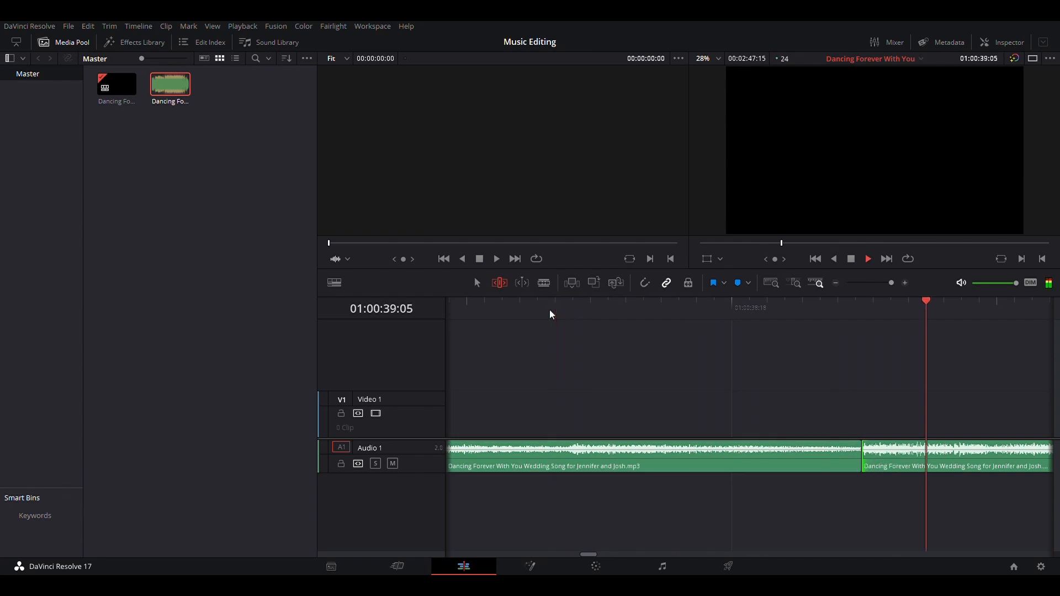
click(499, 310)
key(space)
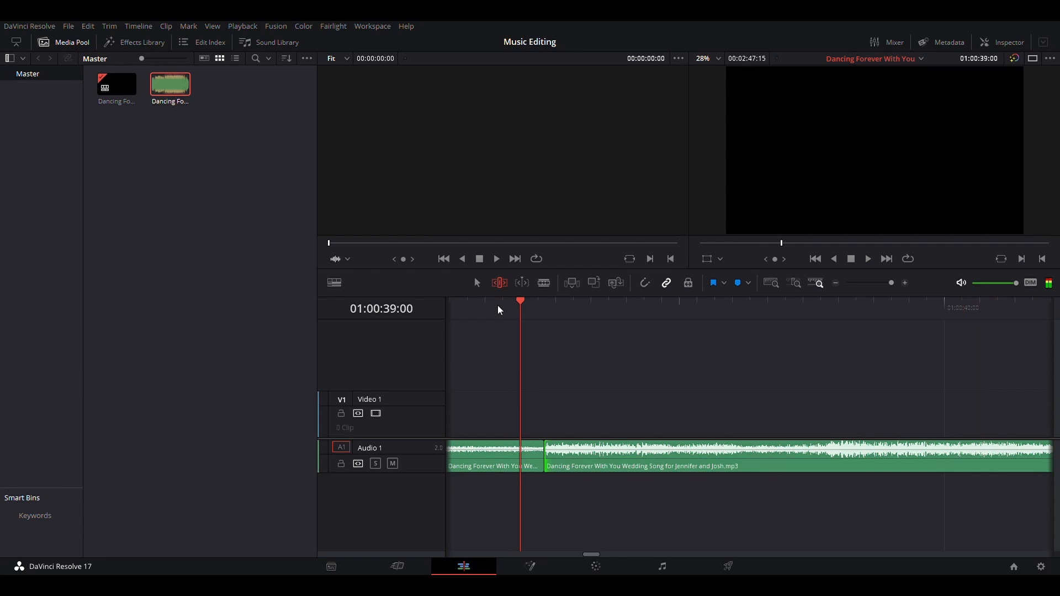
key(ctrl+minus)
click(653, 310)
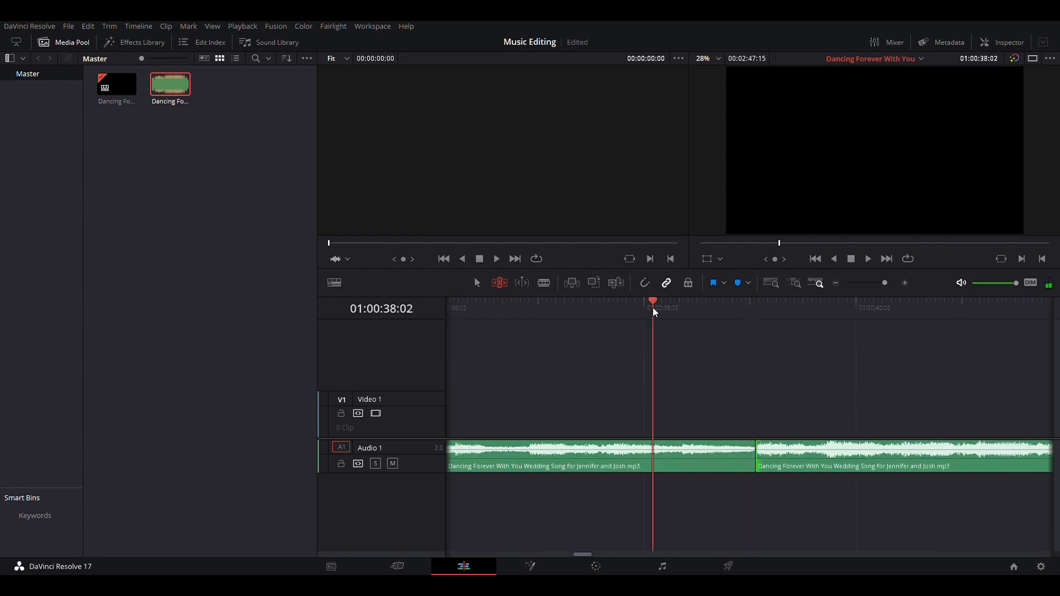
key(space)
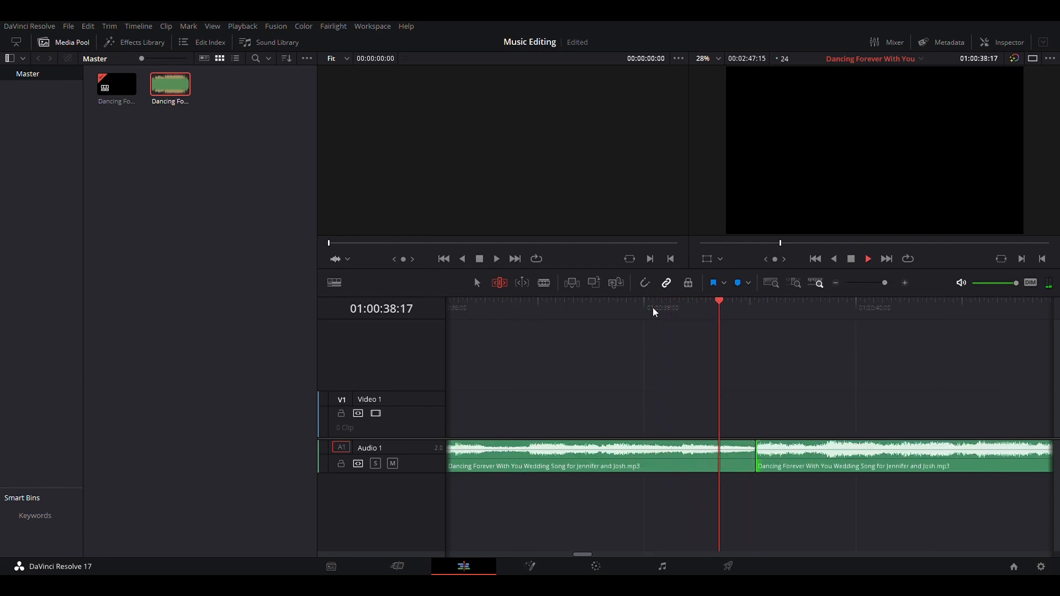
click(617, 302)
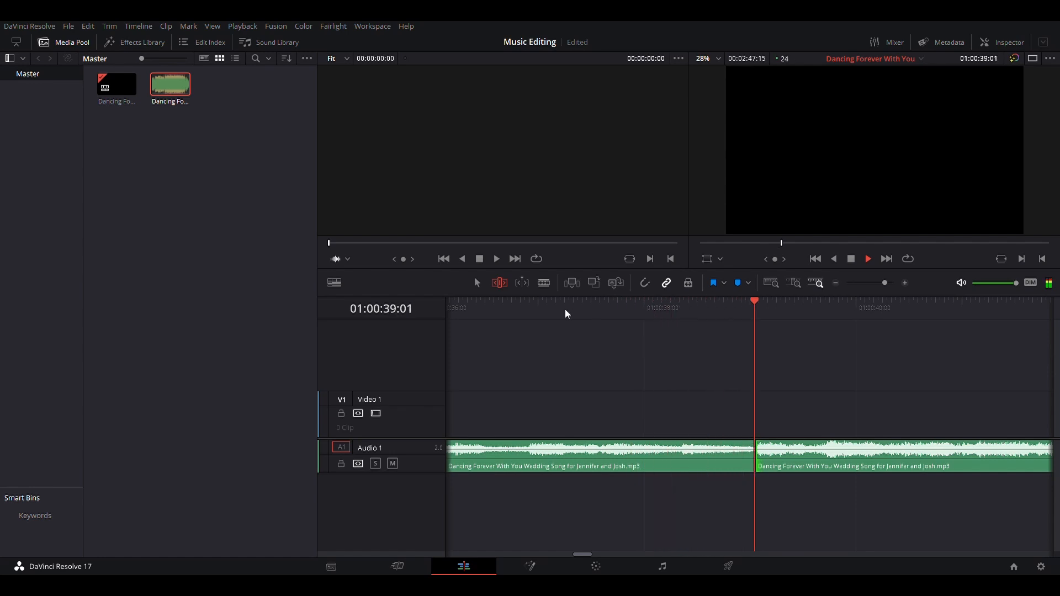
click(477, 302)
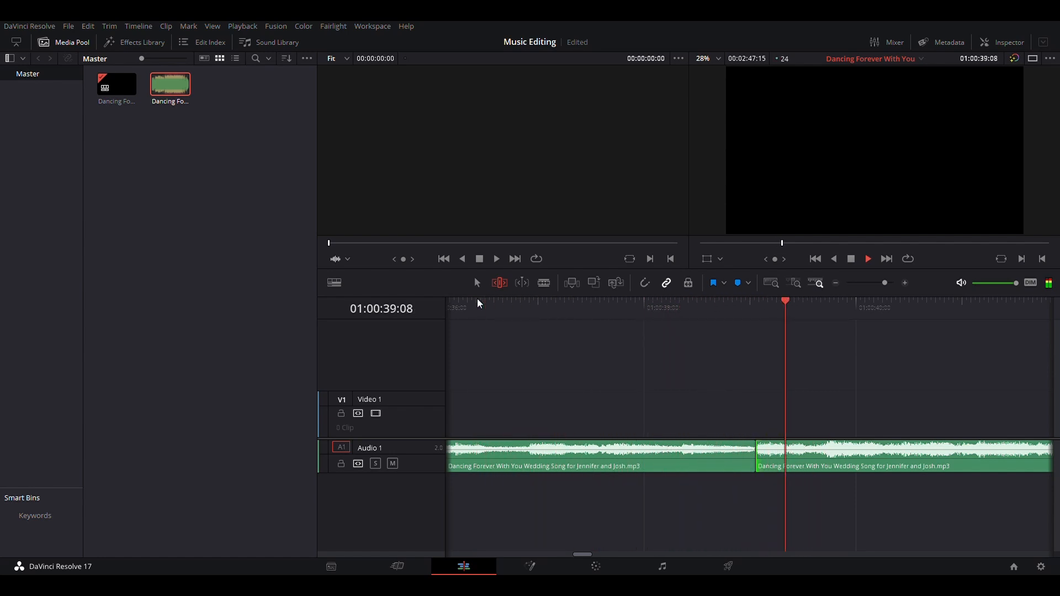
key(space)
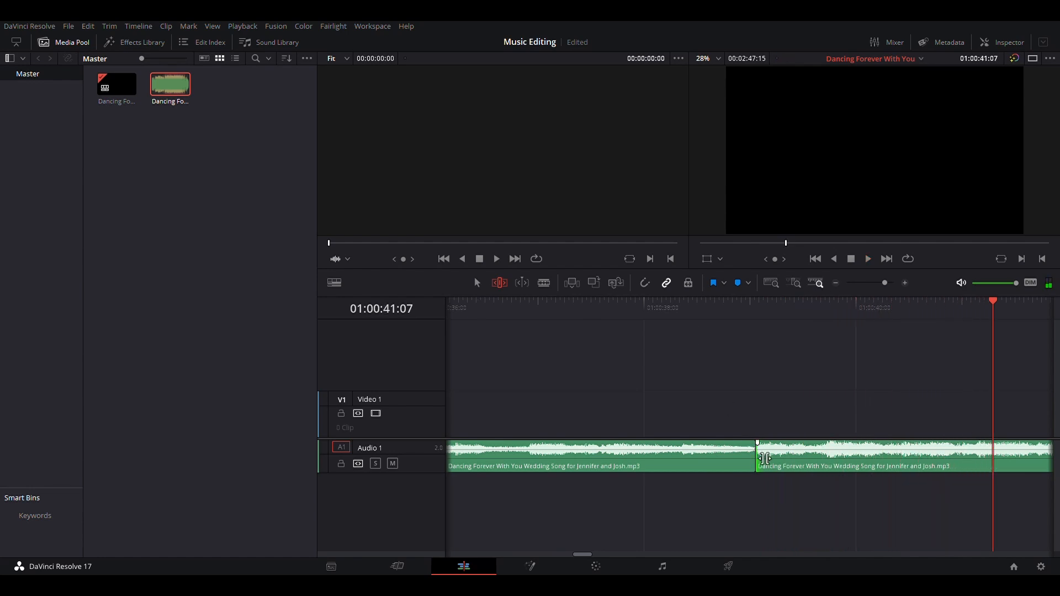
click(763, 459)
click(544, 307)
key(space)
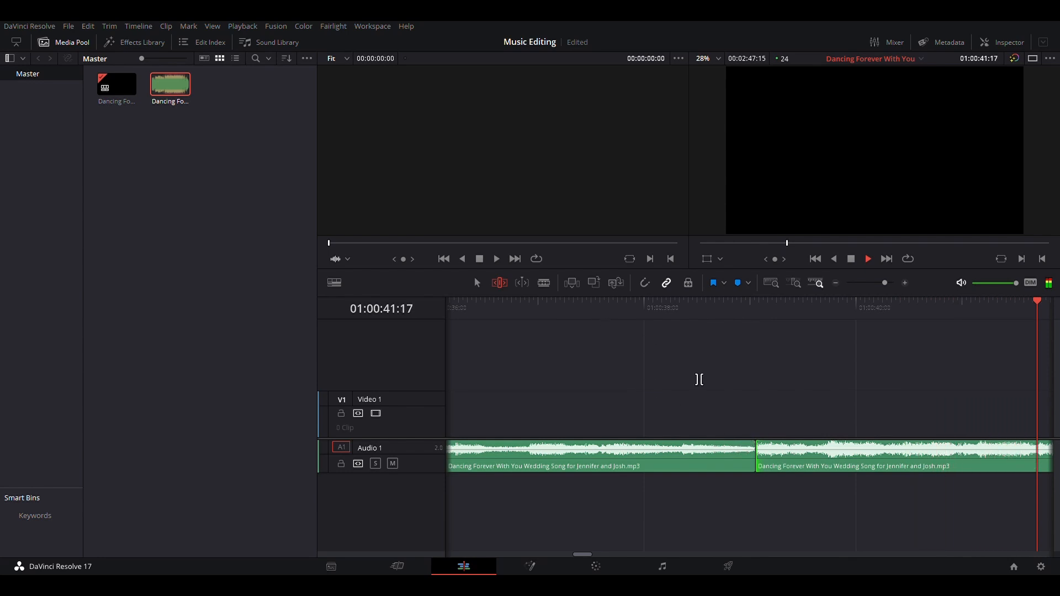
key(space)
Move the second song clip down onto a new Audio 2 track
scroll(691, 444, left, 5)
scroll(691, 443, left, 2)
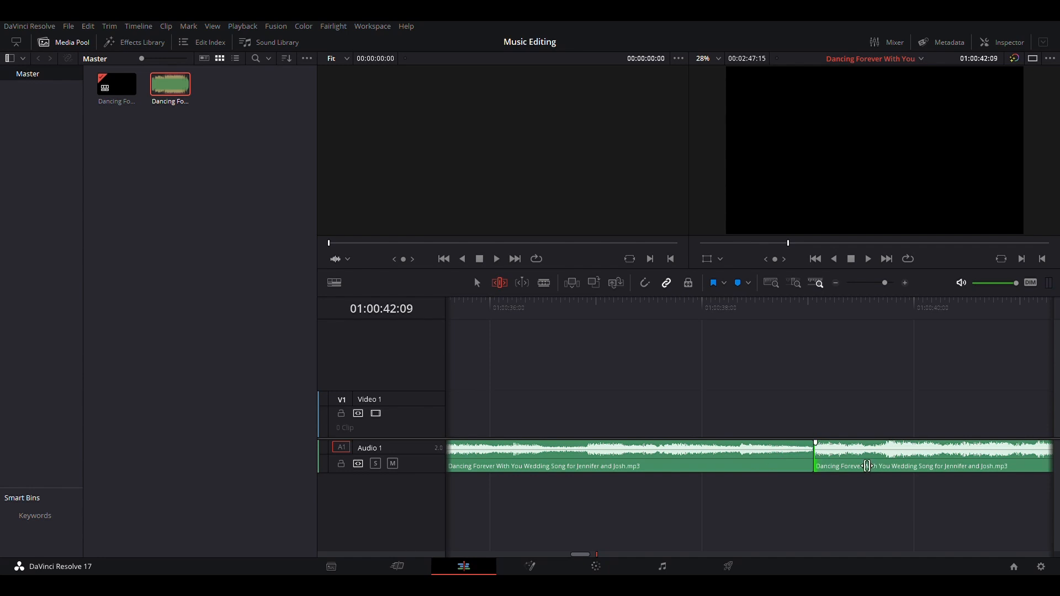
scroll(867, 466, down, 3)
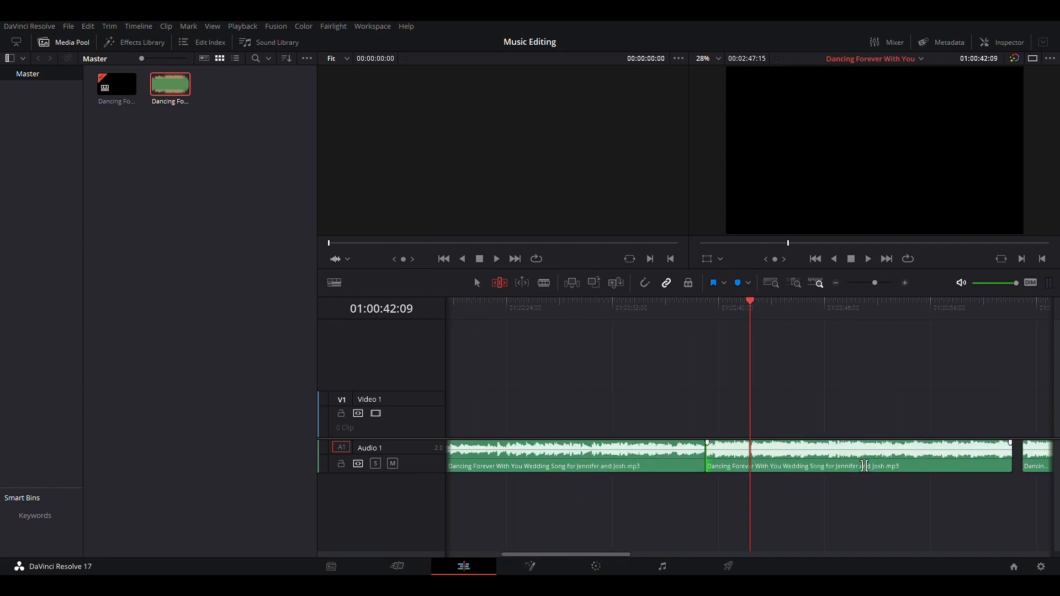
scroll(866, 466, down, 1)
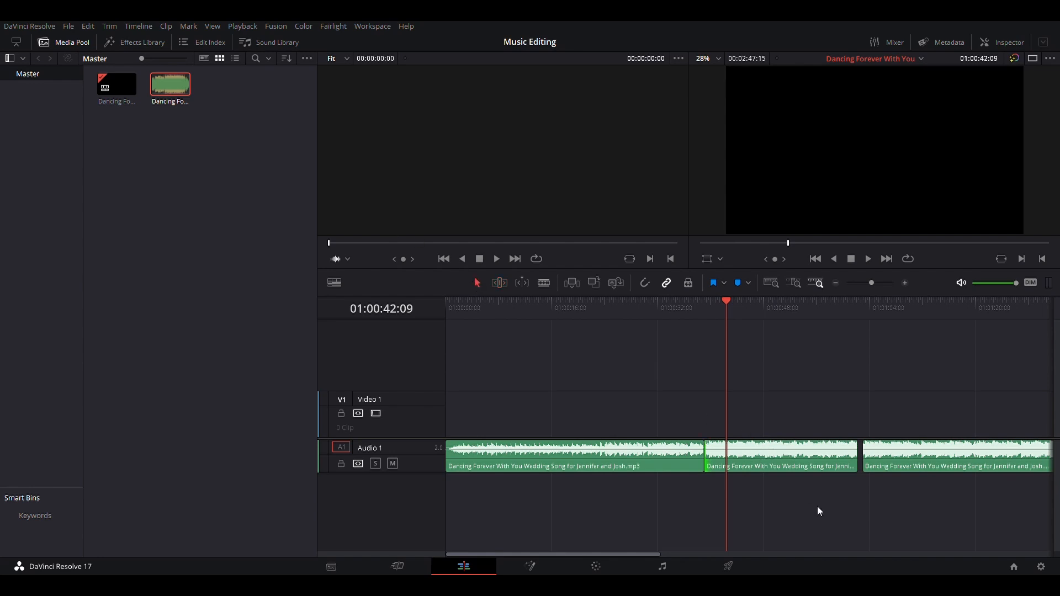
drag(780, 461, 773, 488)
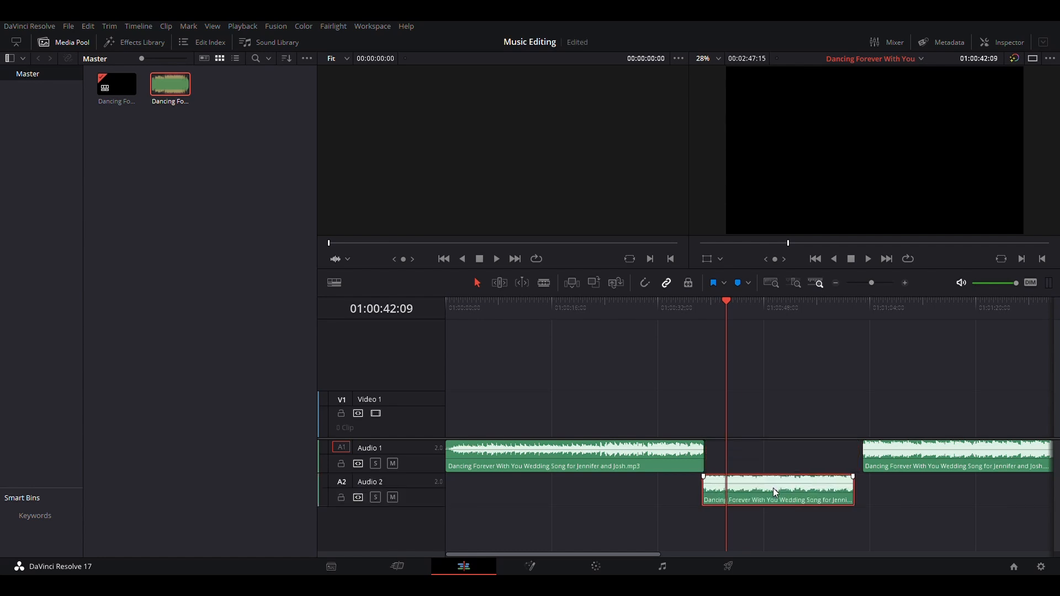
Slide the Audio 2 clip left so its start overlaps the end of the first clip
scroll(695, 376, up, 4)
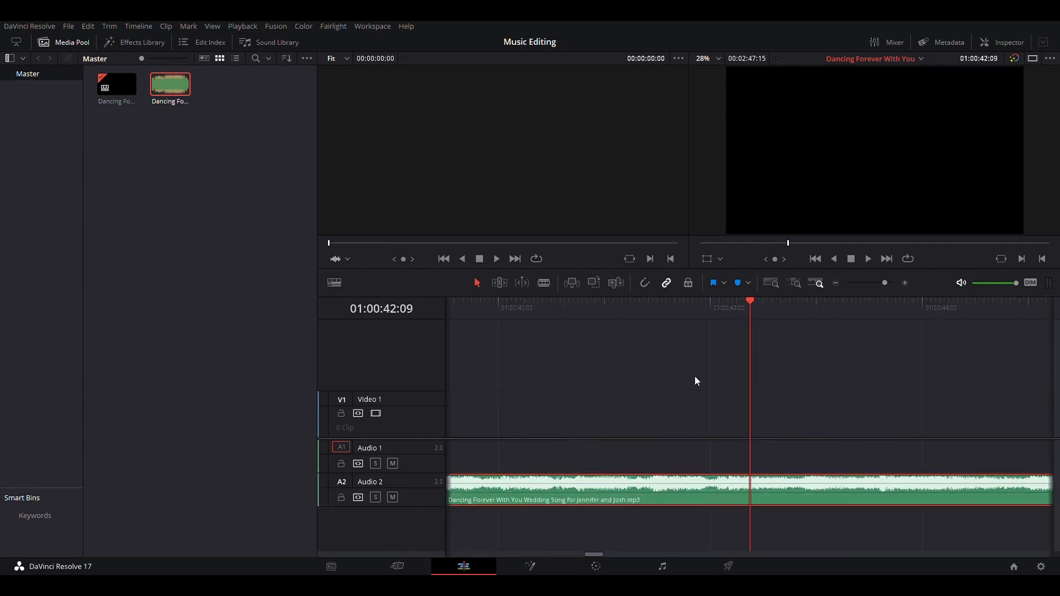
scroll(694, 376, left, 3)
scroll(695, 381, left, 5)
scroll(694, 381, right, 3)
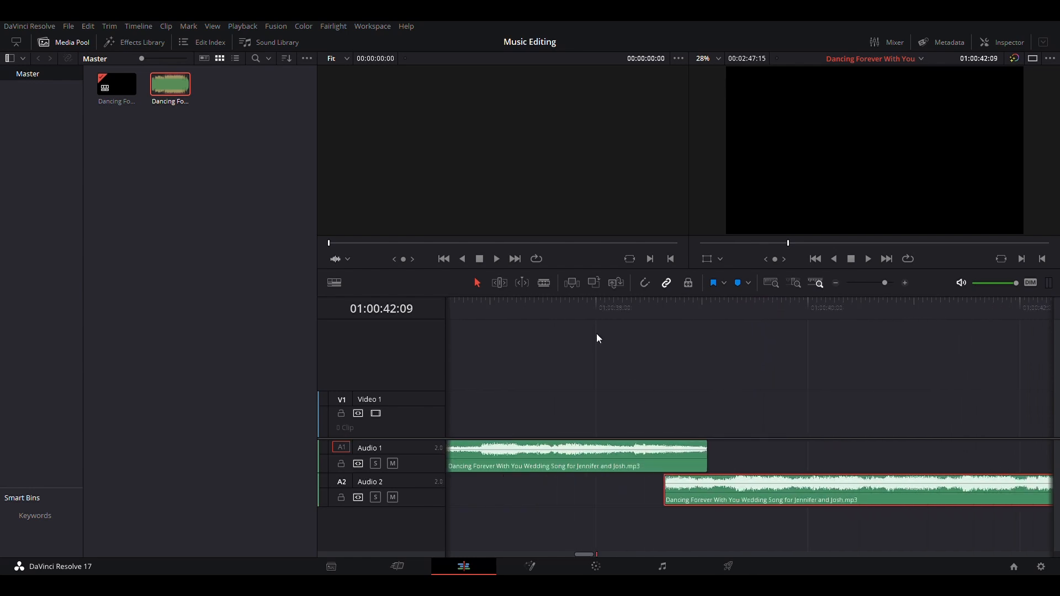
drag(726, 488, 692, 495)
click(712, 495)
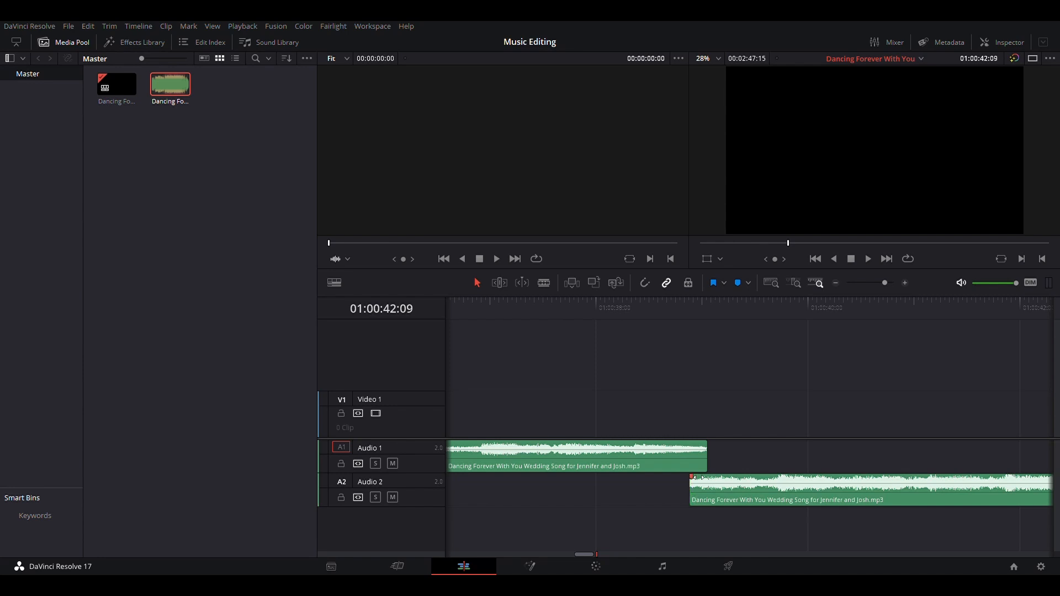
Add a short fade-in to the start of the Audio 2 clip and play across the overlap
drag(698, 477, 710, 480)
click(532, 304)
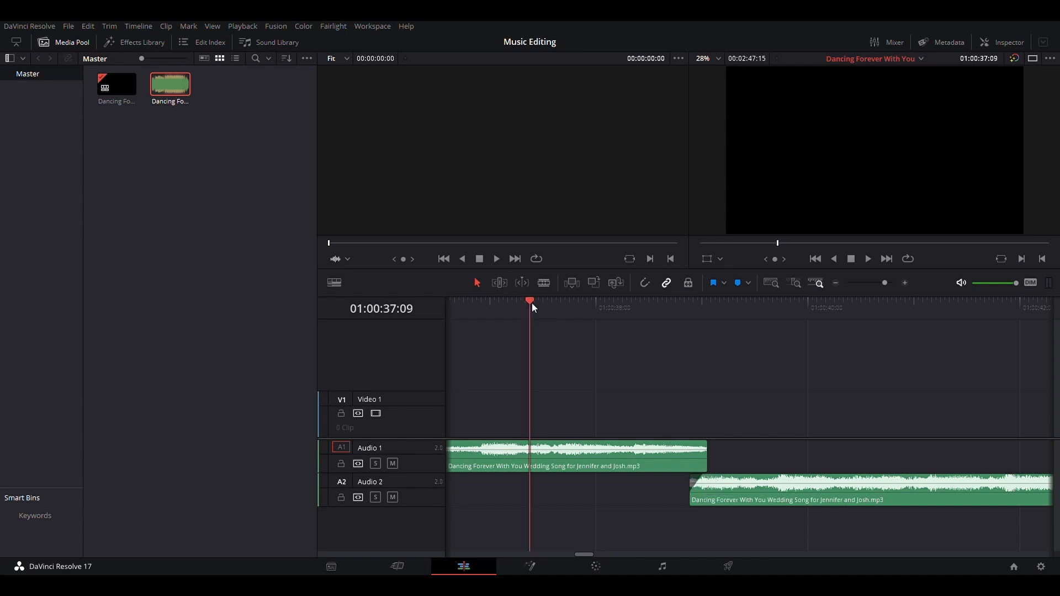
key(space)
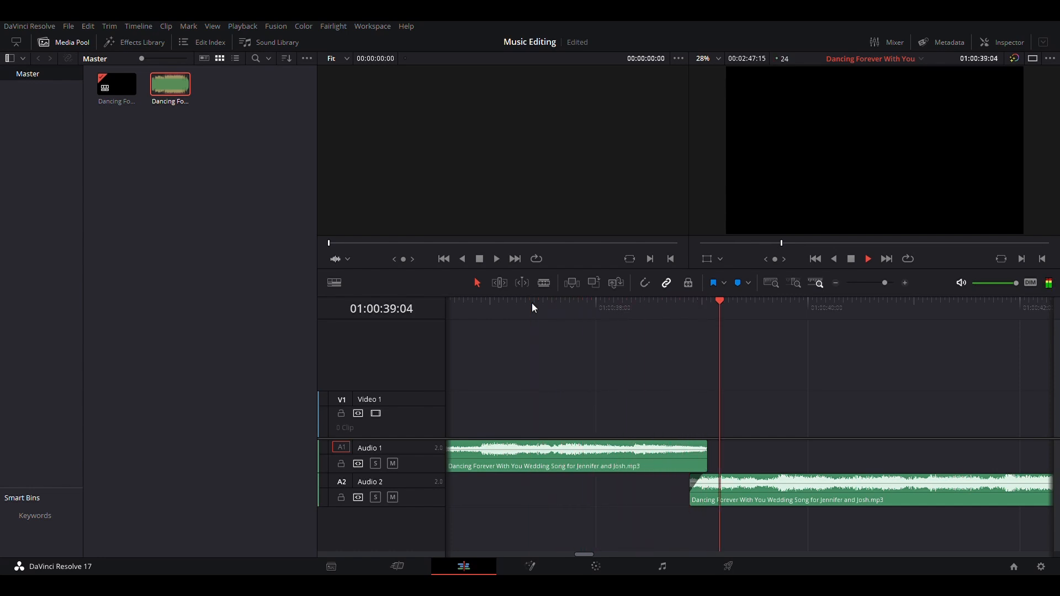
click(477, 307)
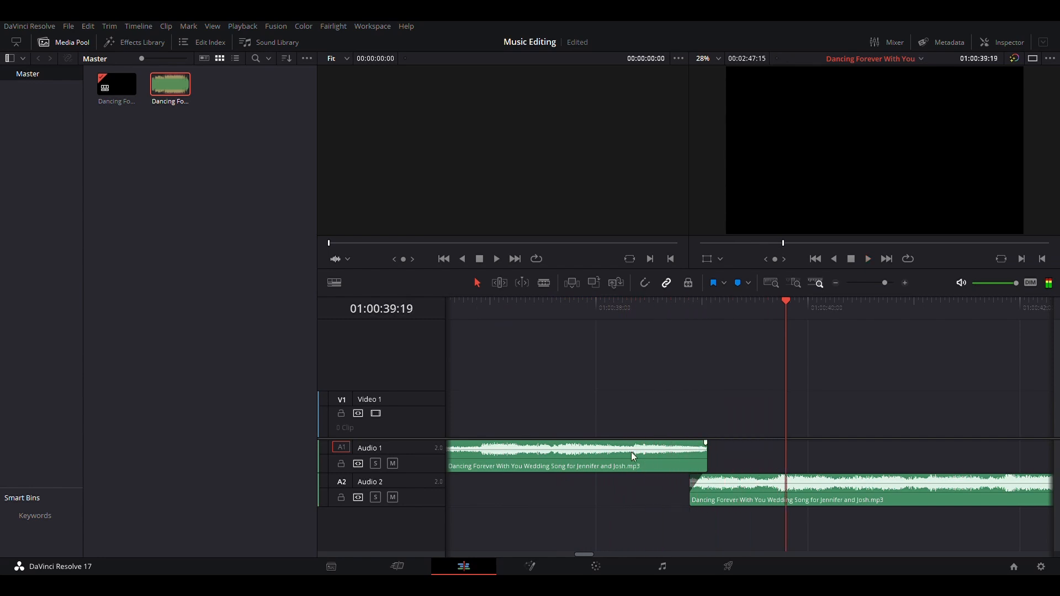
Adjust the Audio 2 clip's fade-in slightly and replay the music across the overlap
click(736, 484)
drag(739, 482, 744, 482)
click(473, 300)
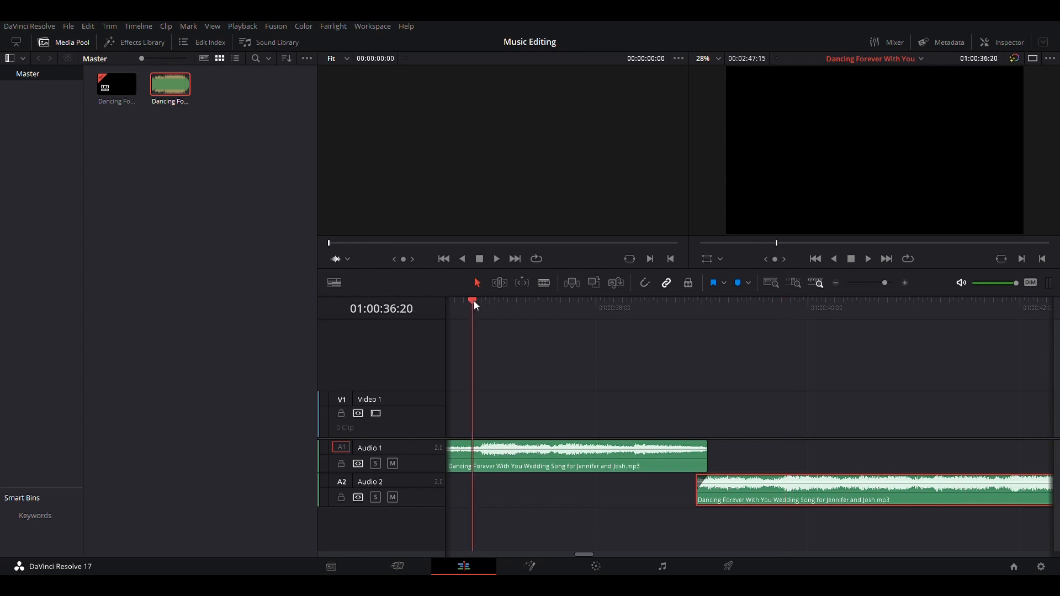
key(space)
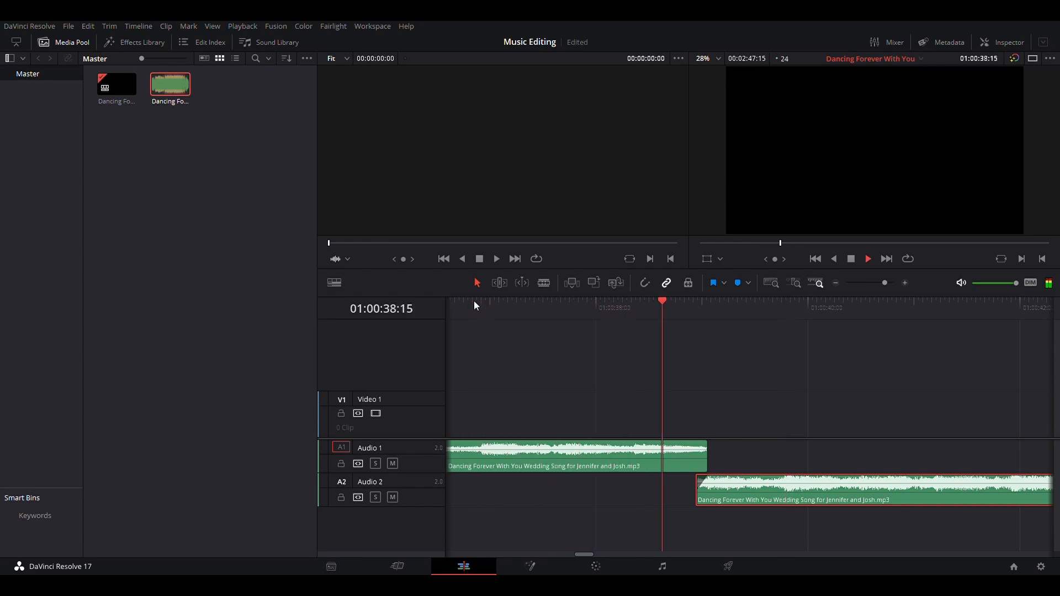
key(space)
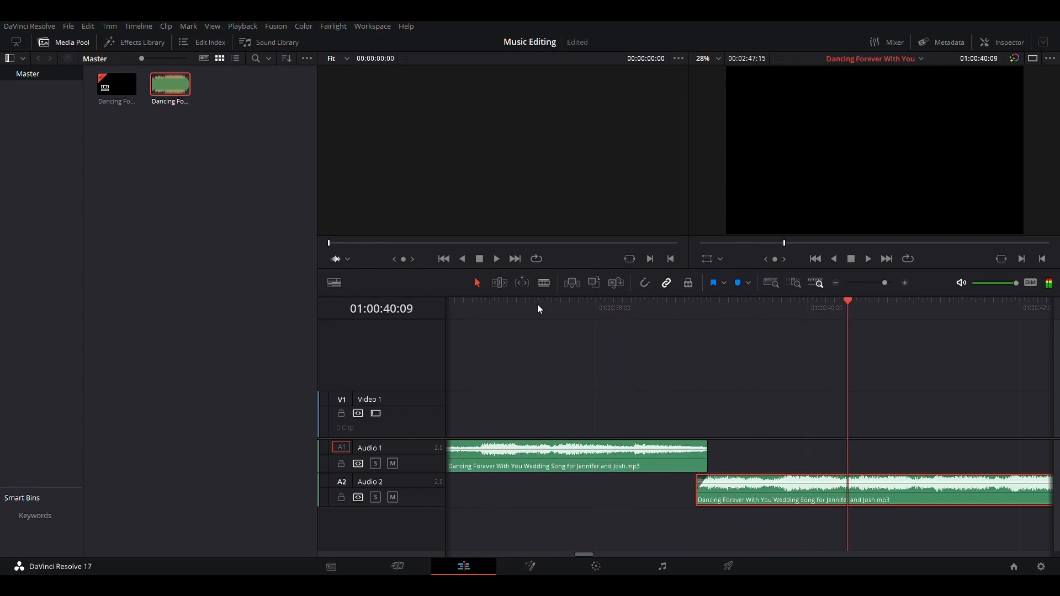
click(479, 300)
key(space)
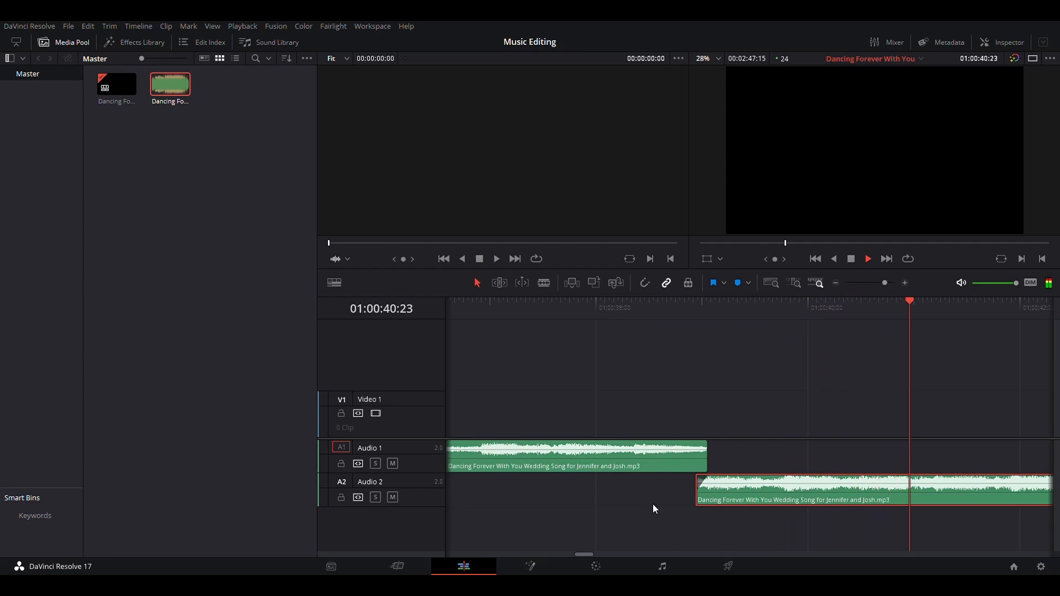
key(space)
Add a short fade-out to the end of the first Audio 1 clip and replay the join
drag(706, 448, 691, 446)
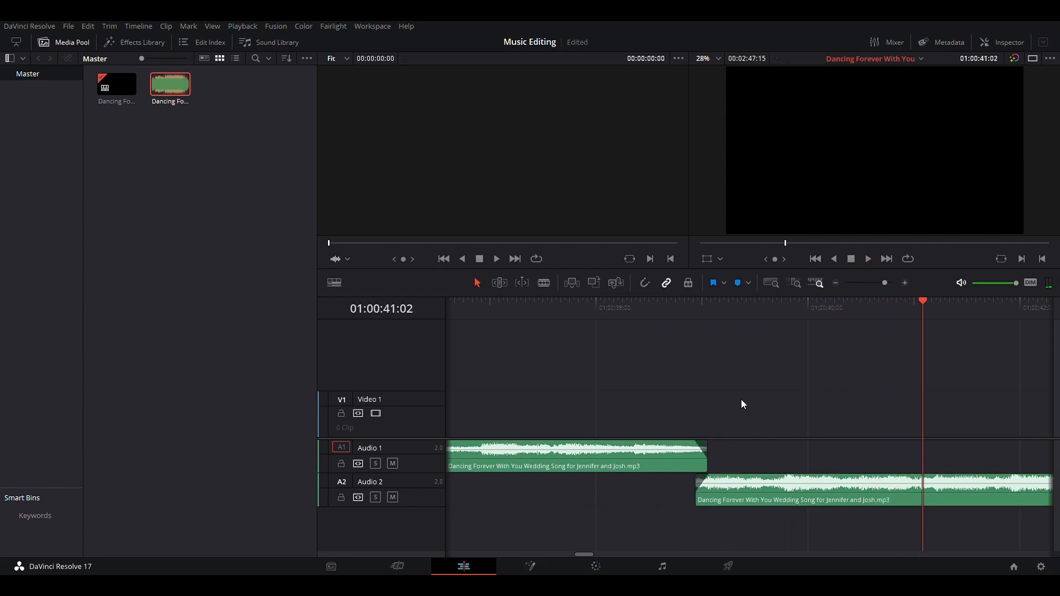
key(ctrl+minus)
key(ctrl+minus)
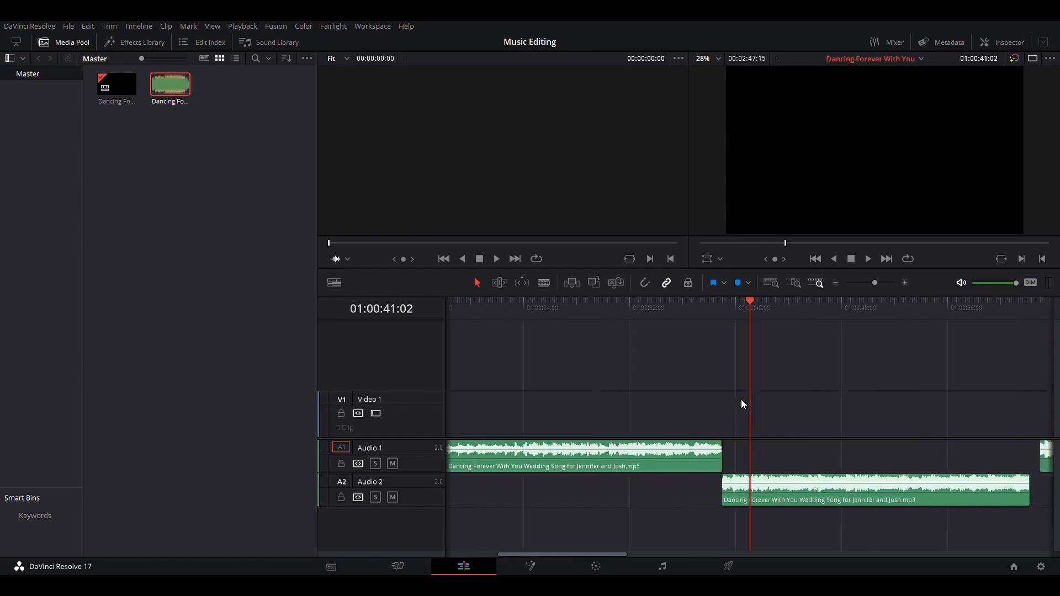
scroll(741, 399, up, 5)
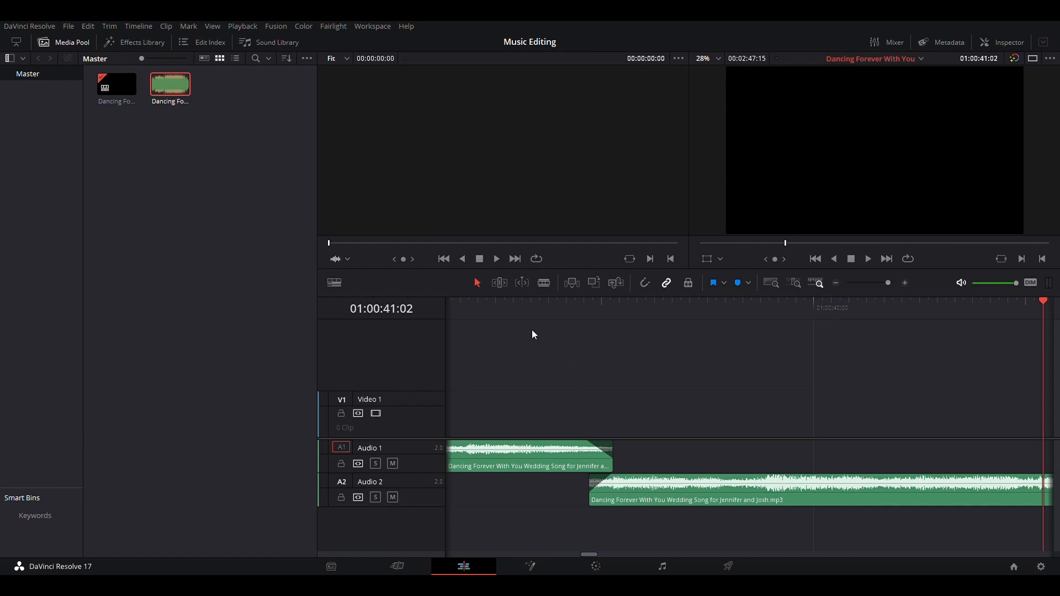
scroll(532, 330, down, 3)
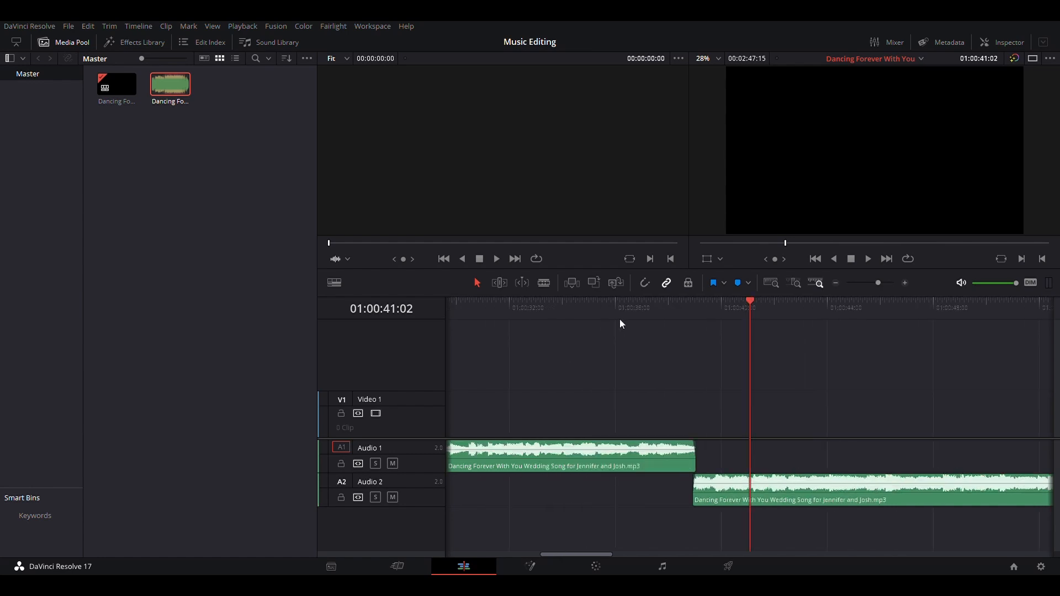
click(631, 303)
key(space)
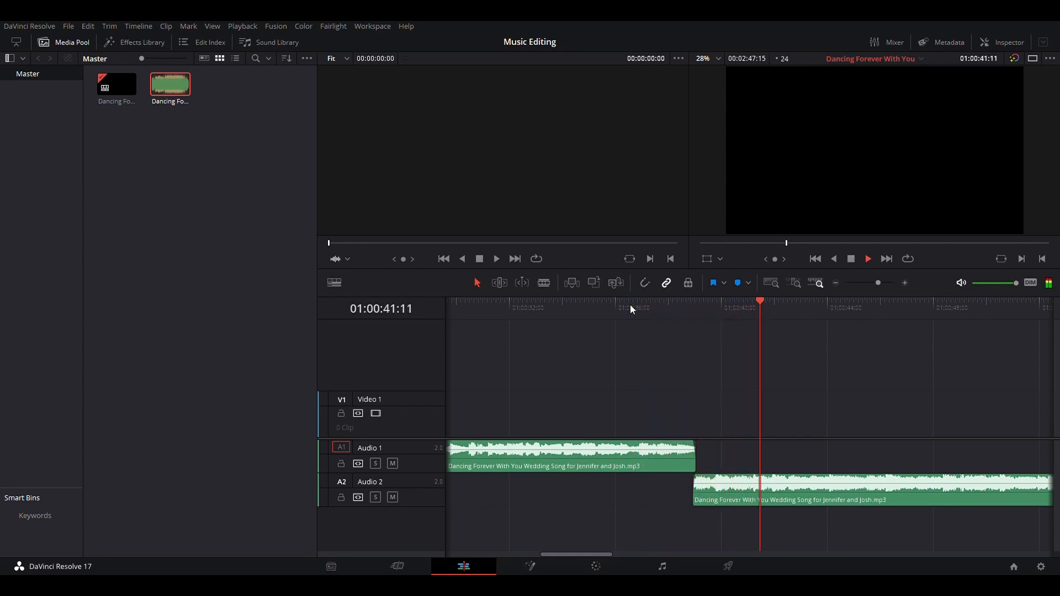
Zoom out and play the later part of the timeline where the second Audio 1 clip resumes
key(ctrl+minus)
key(ctrl+minus)
key(space)
key(ctrl+minus)
key(ctrl+minus)
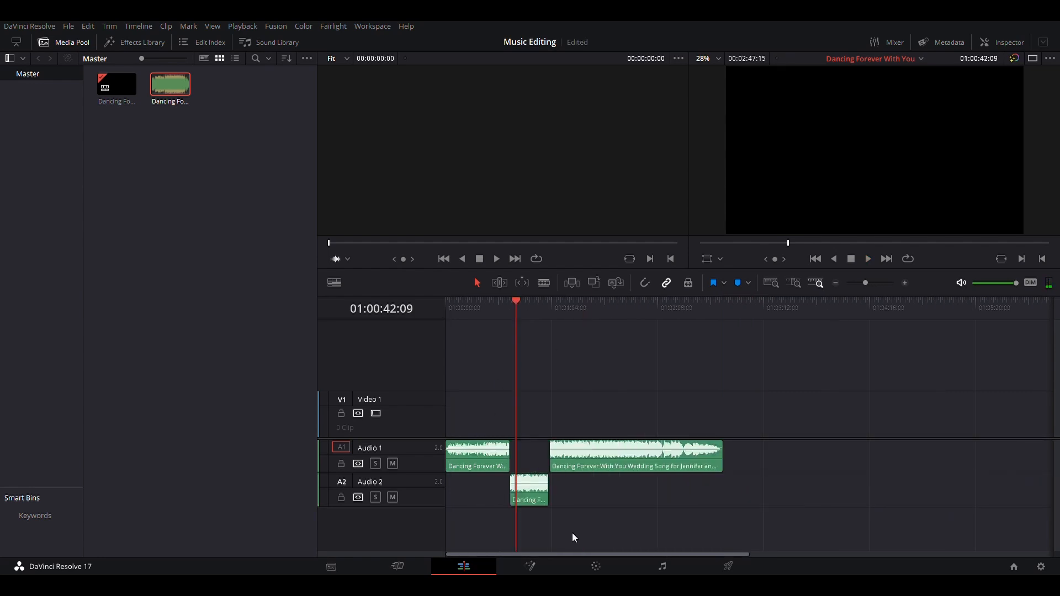
click(538, 301)
key(space)
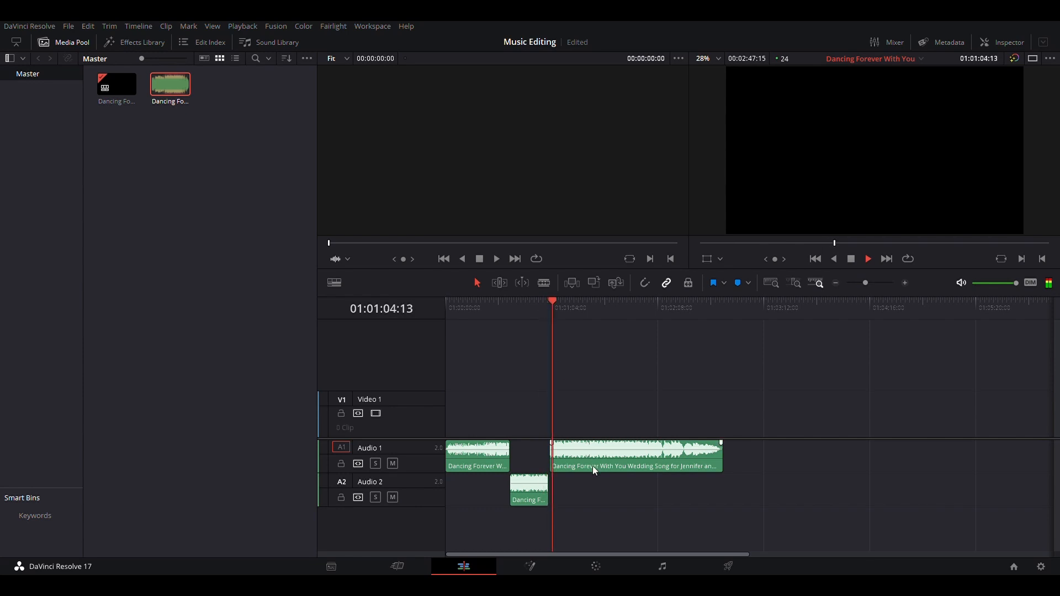
key(space)
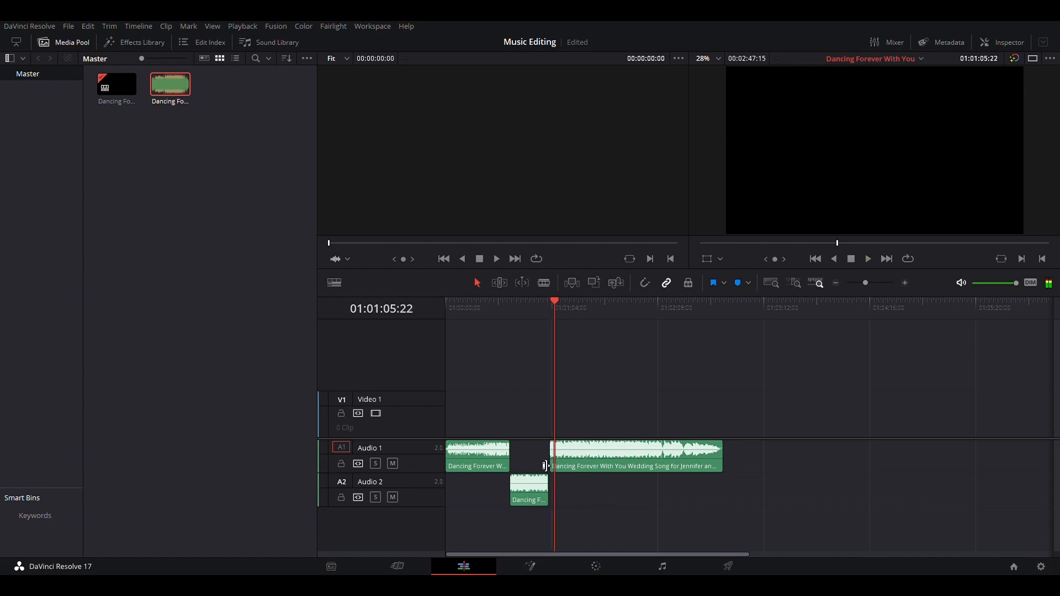
Extend the end of the Audio 2 clip further to the right
scroll(542, 459, up, 3)
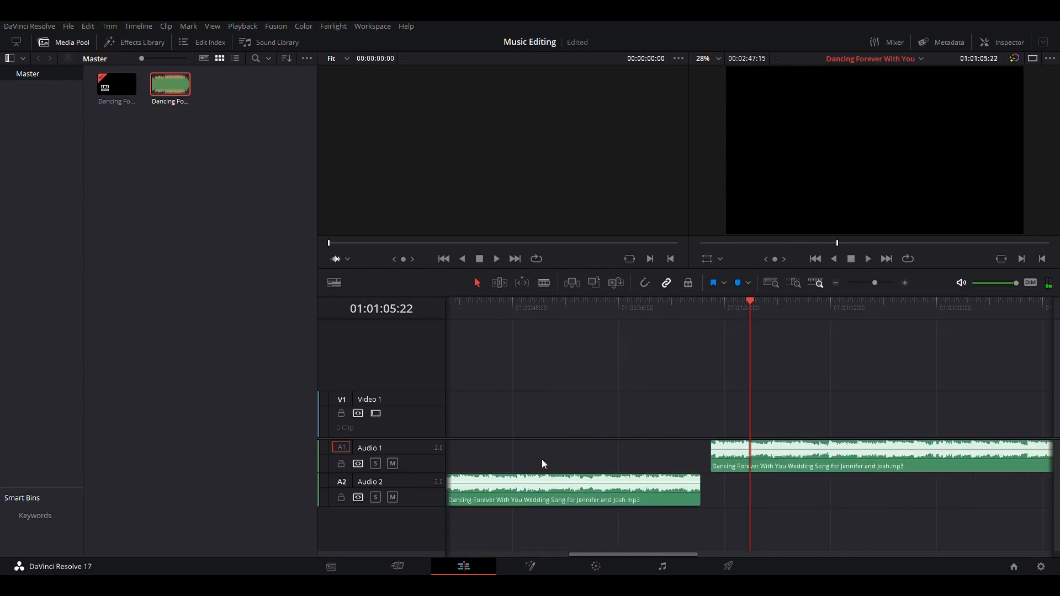
scroll(618, 521, right, 3)
scroll(618, 521, left, 1)
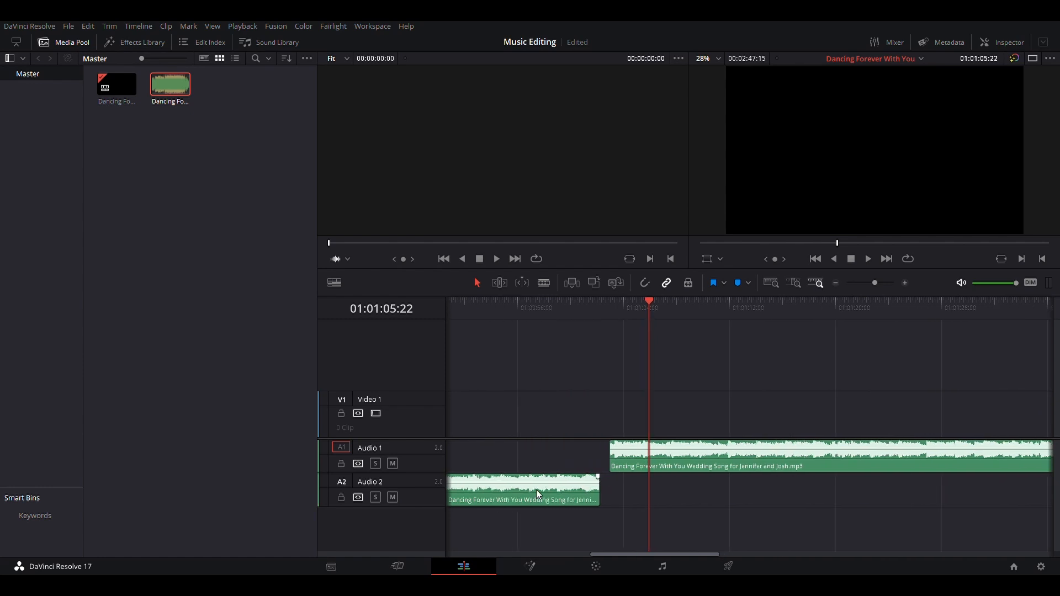
drag(599, 494, 640, 495)
Trim the start of the later Audio 1 clip, then delete that clip entirely
drag(641, 448, 734, 443)
click(572, 307)
key(space)
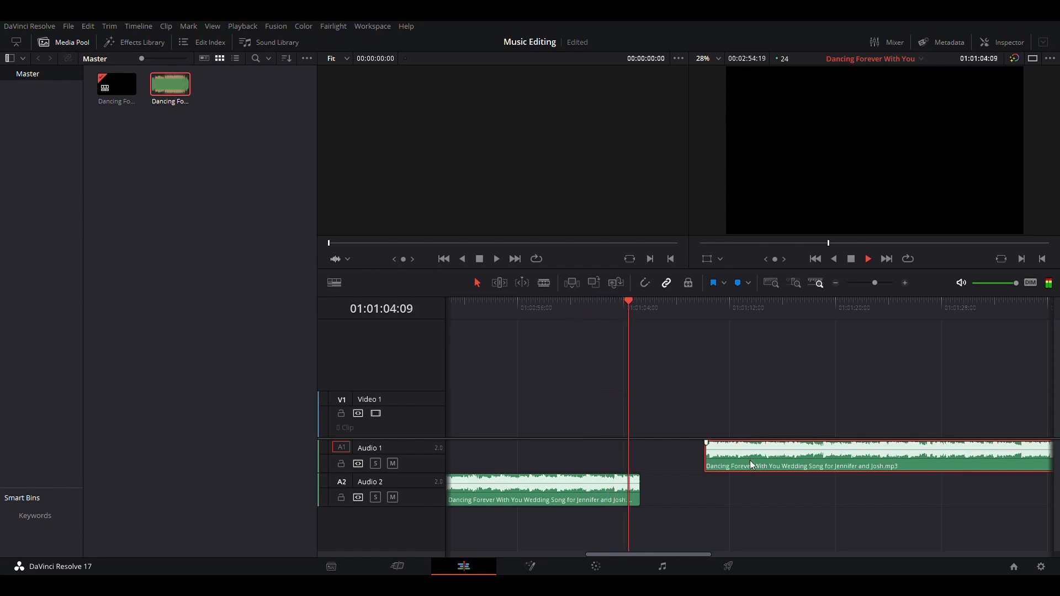
key(Delete)
key(space)
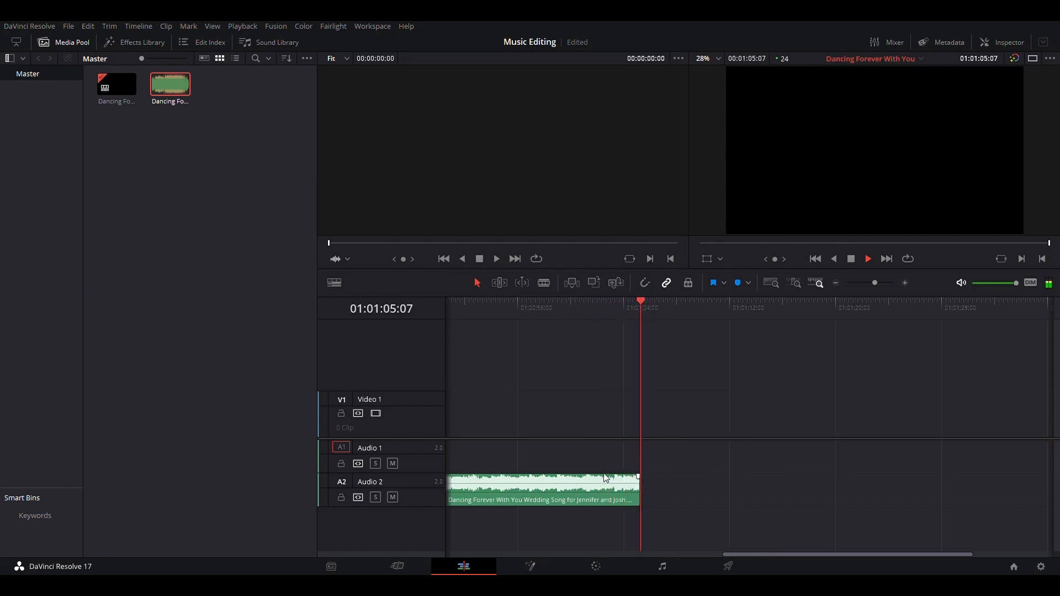
Extend the Audio 2 clip's end out to the full length of the song
drag(642, 496, 980, 503)
key(l)
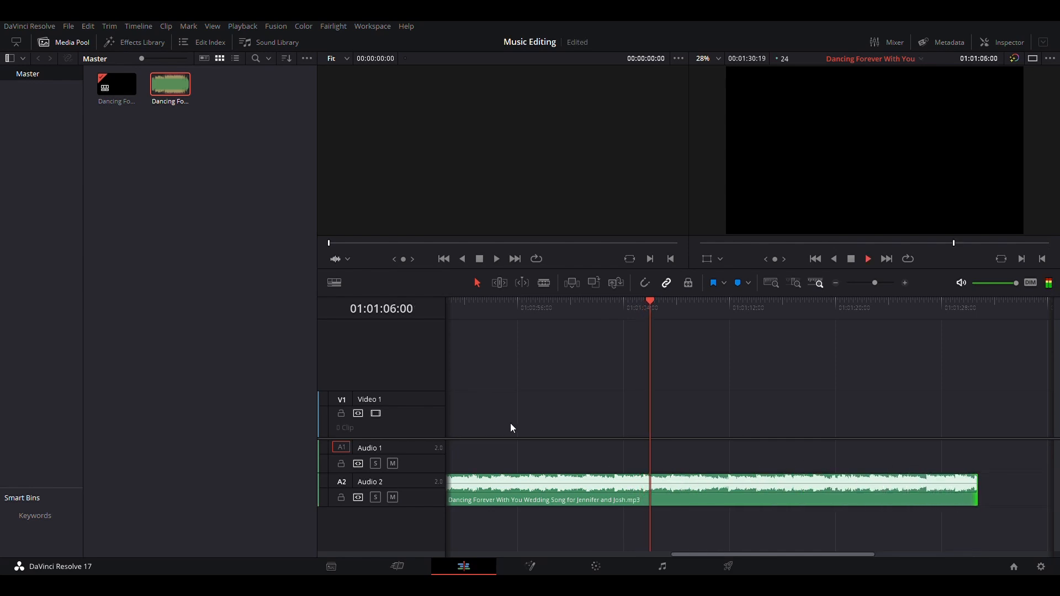
key(l)
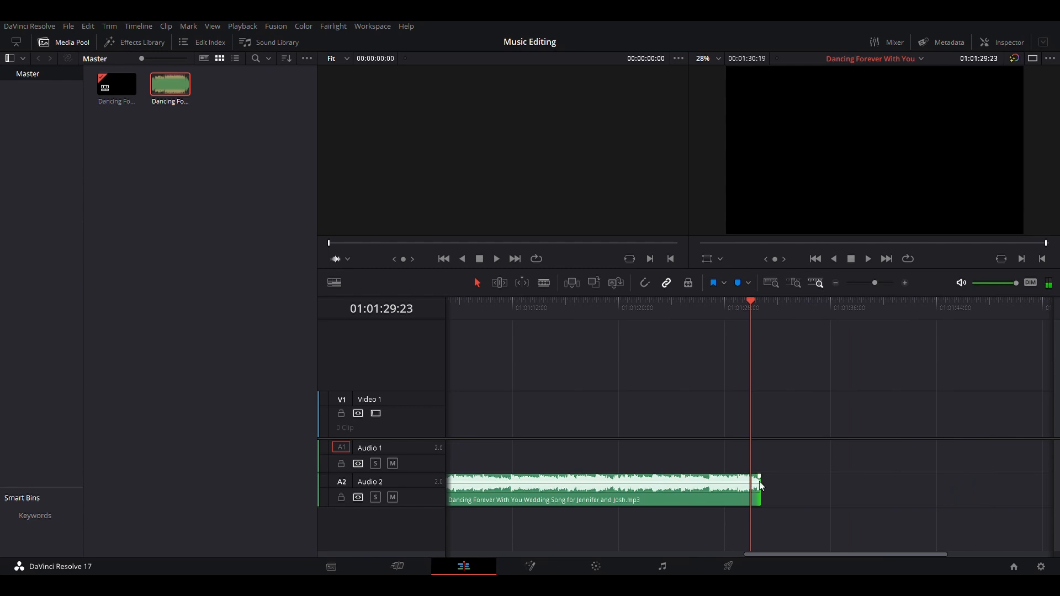
drag(759, 492, 1053, 494)
scroll(953, 445, right, 8)
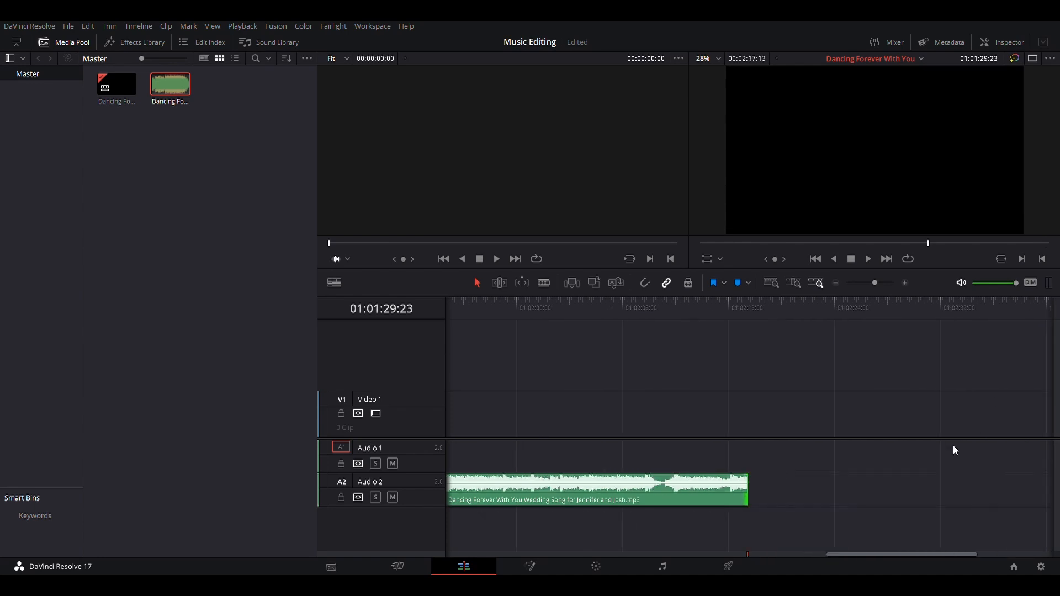
scroll(953, 445, down, 3)
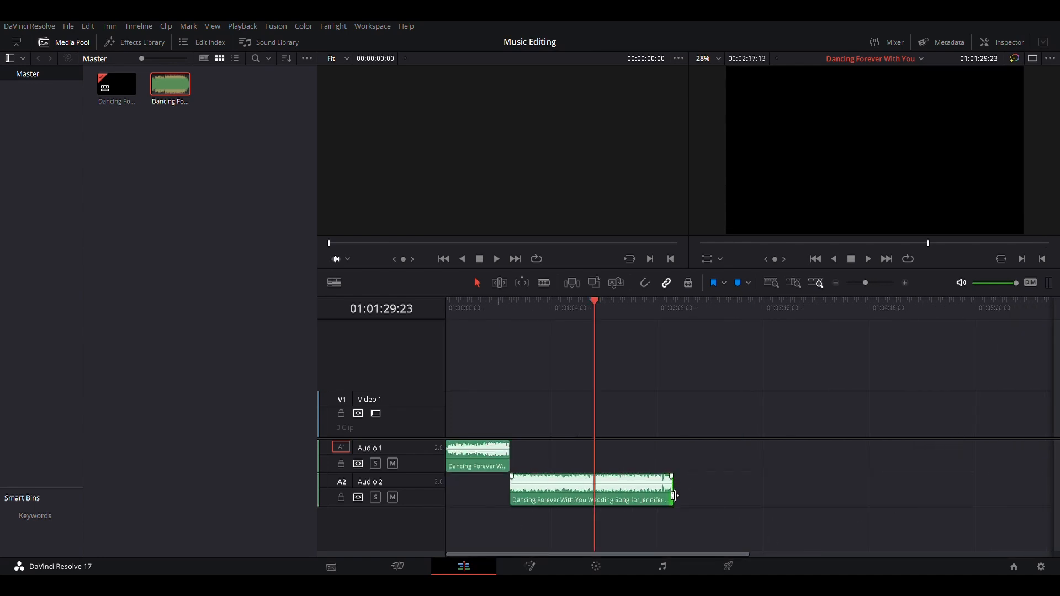
drag(674, 496, 863, 504)
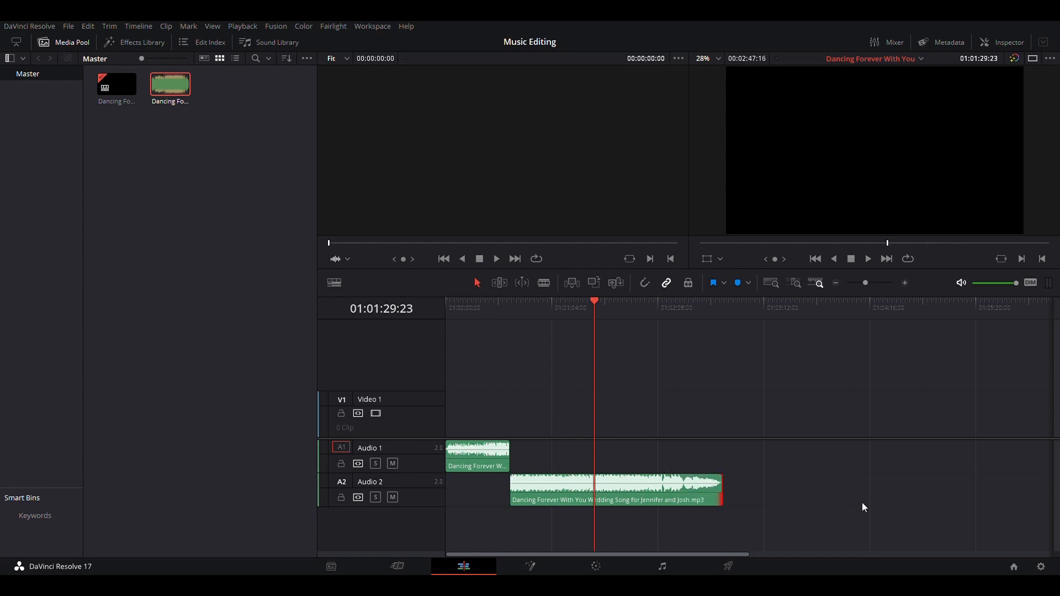
Play through the extended Audio 2 clip to review the later part of the song
scroll(862, 503, up, 2)
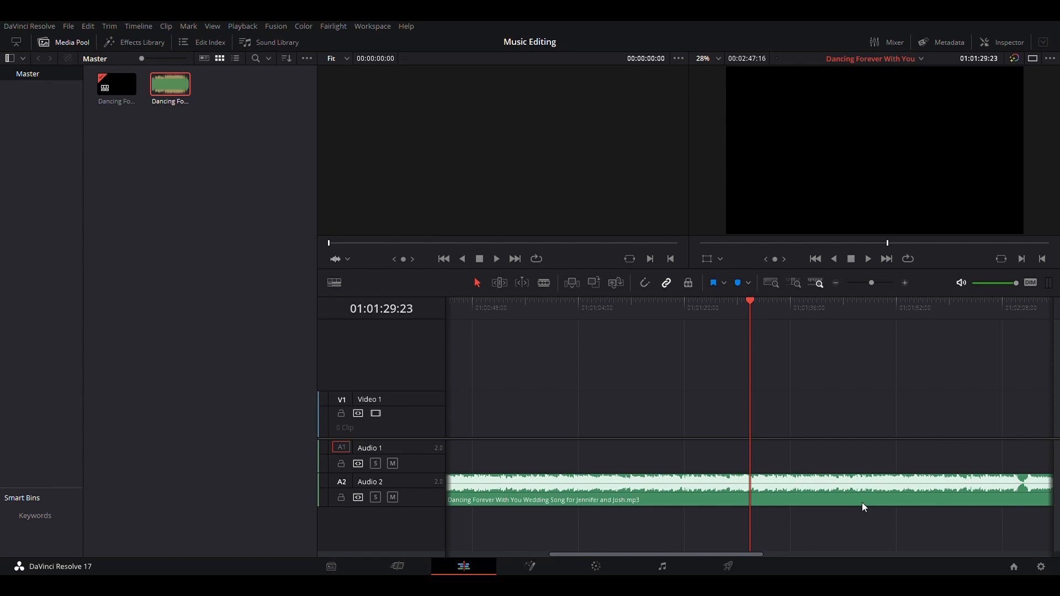
key(space)
scroll(862, 502, down, 2)
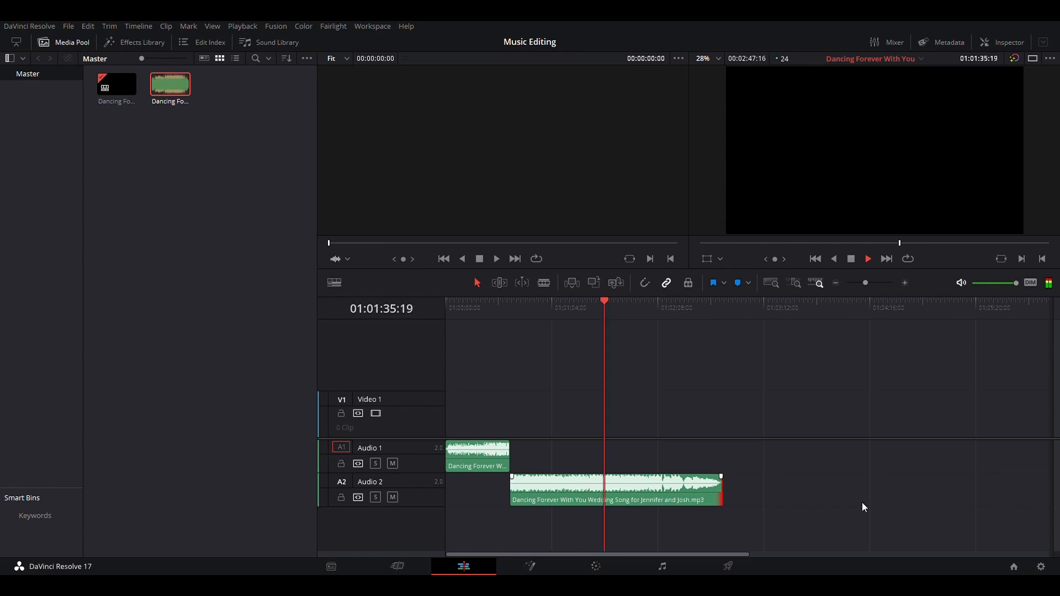
key(l)
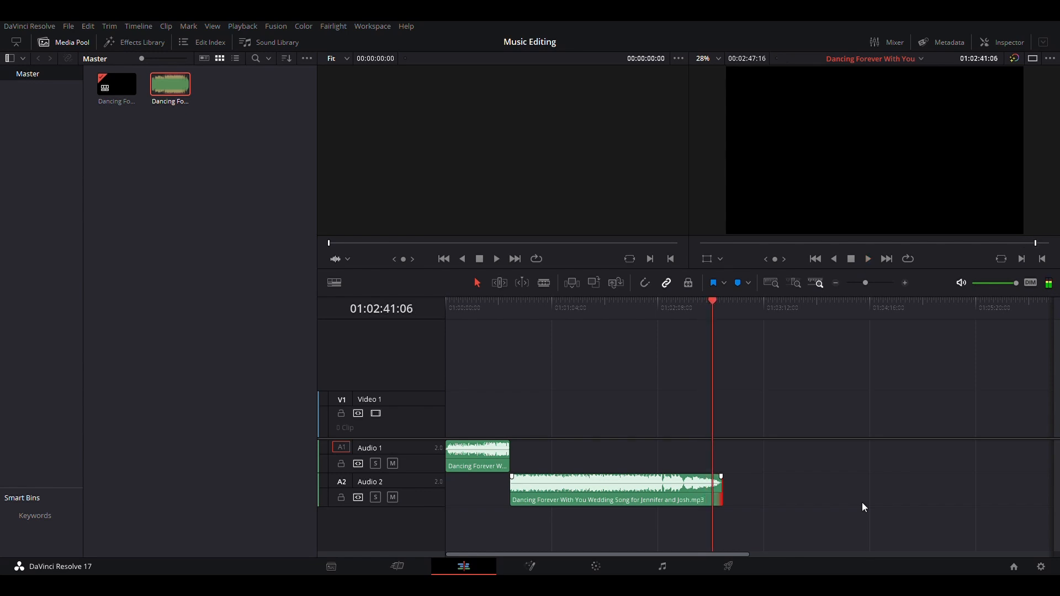
key(ctrl+equal)
key(ctrl+equal)
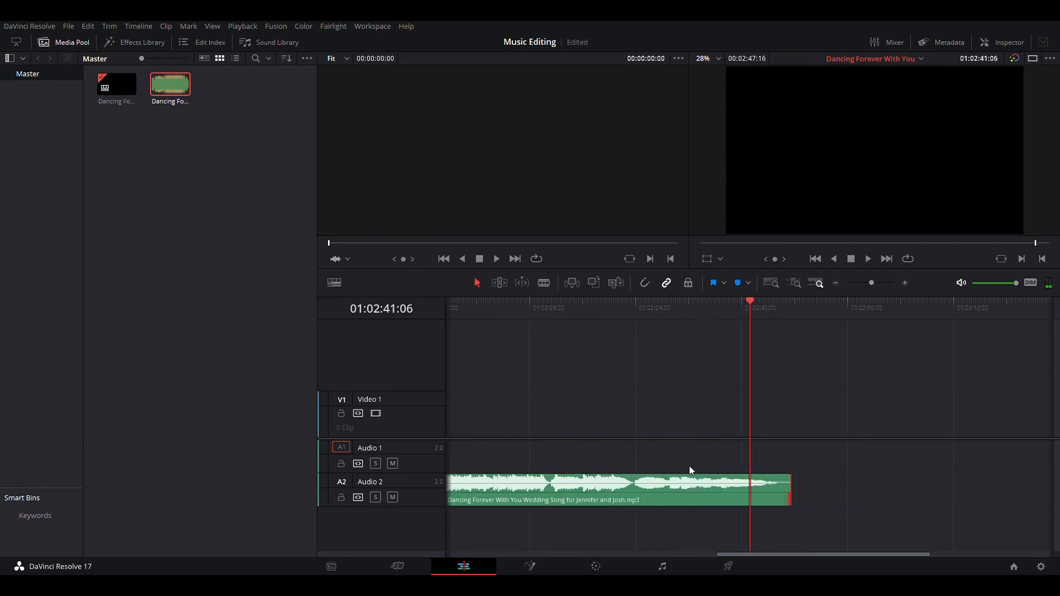
click(542, 306)
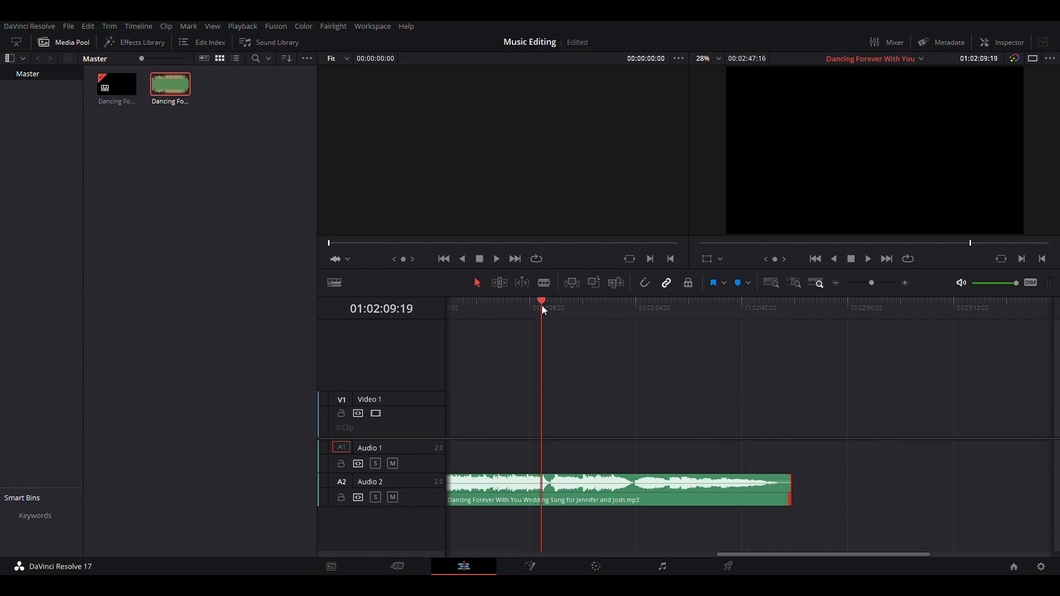
key(space)
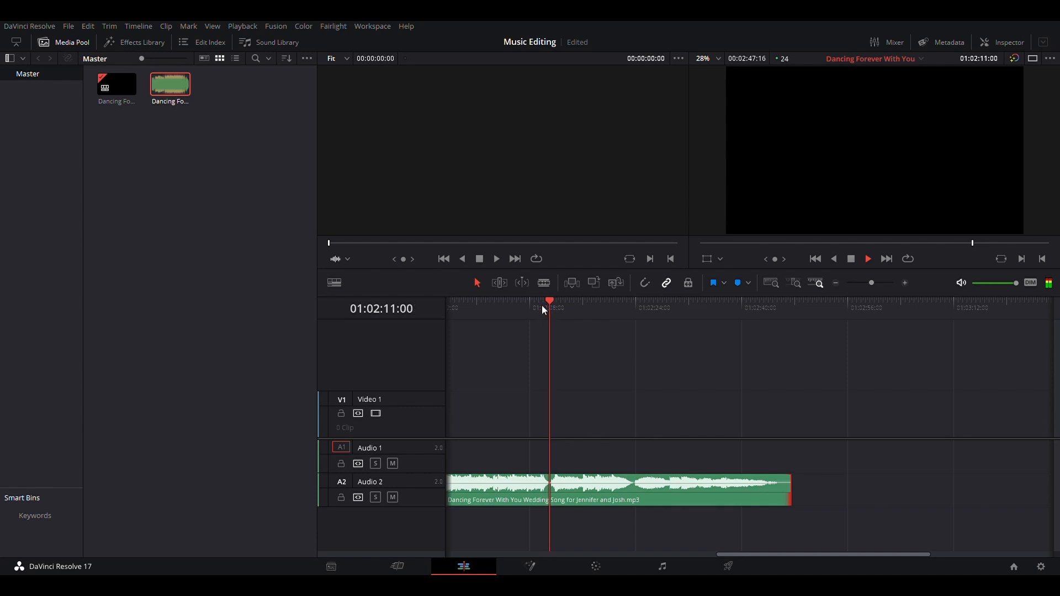
Split the Audio 2 clip at about 01:02:11 and 01:02:30 with the Blade tool and select the middle section
key(b)
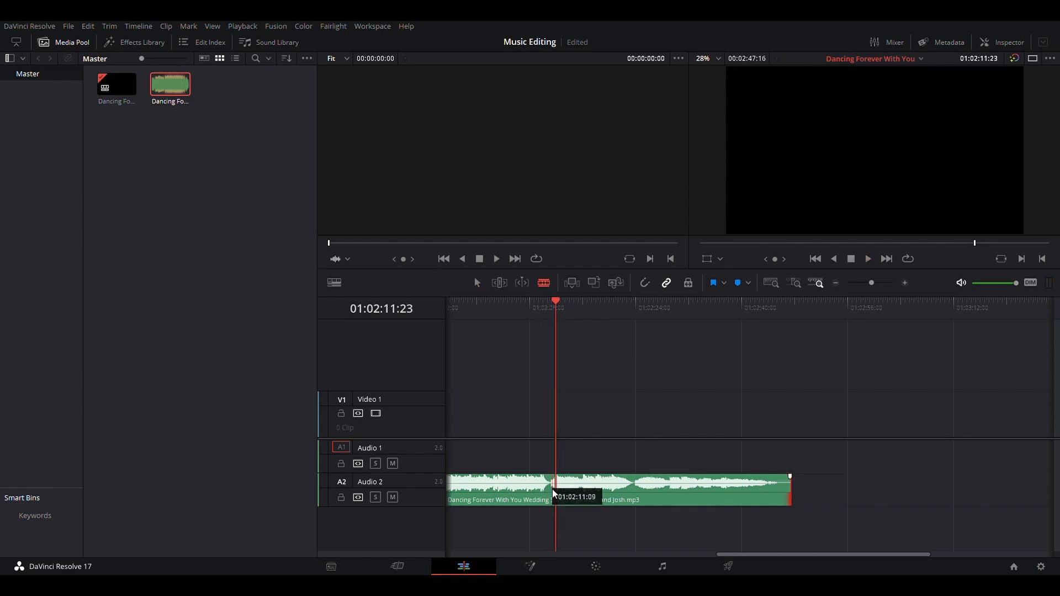
key(space)
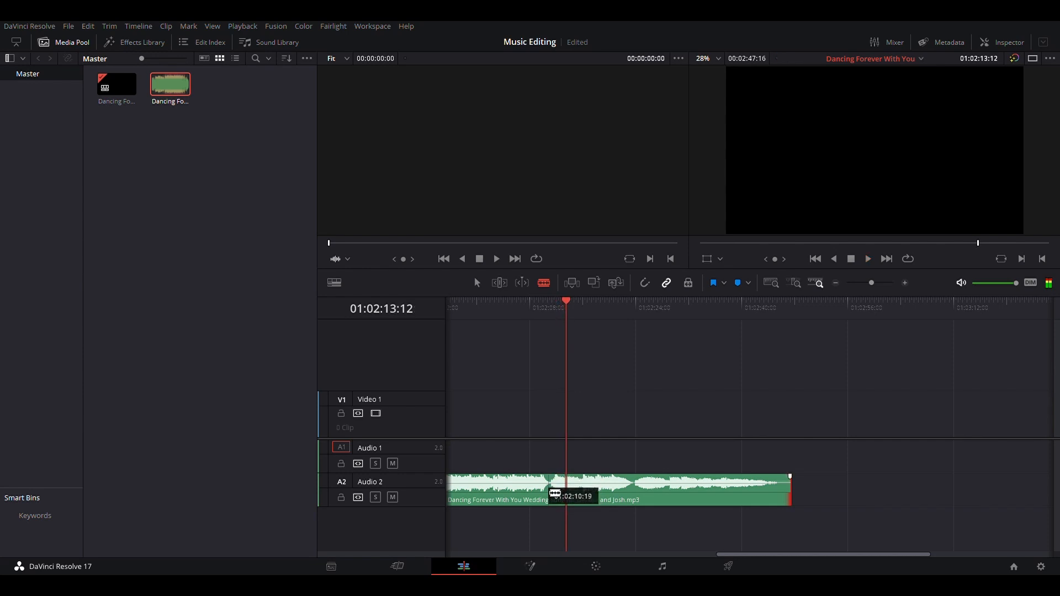
click(551, 495)
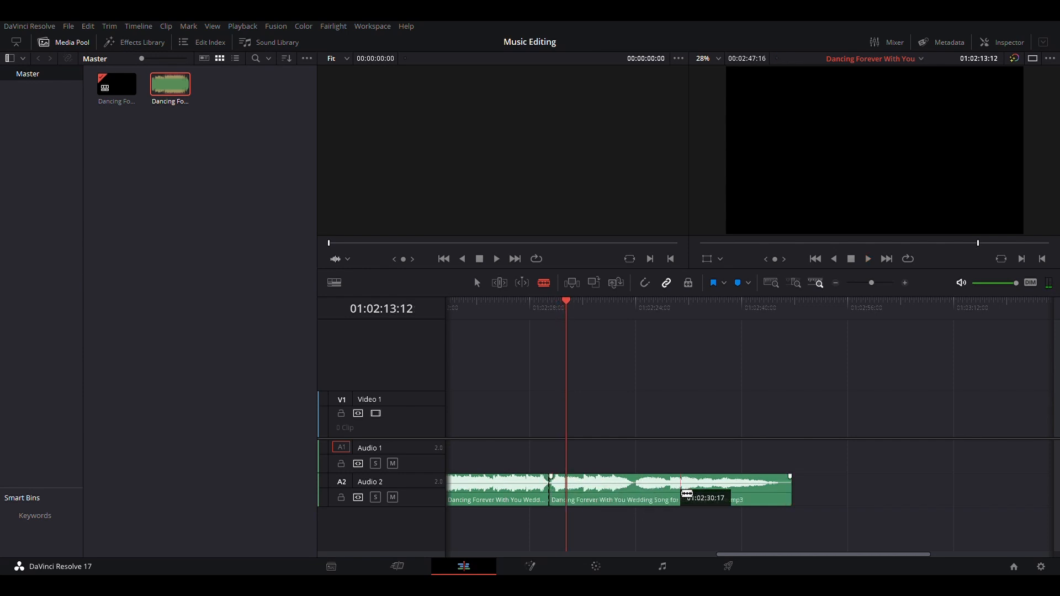
click(733, 307)
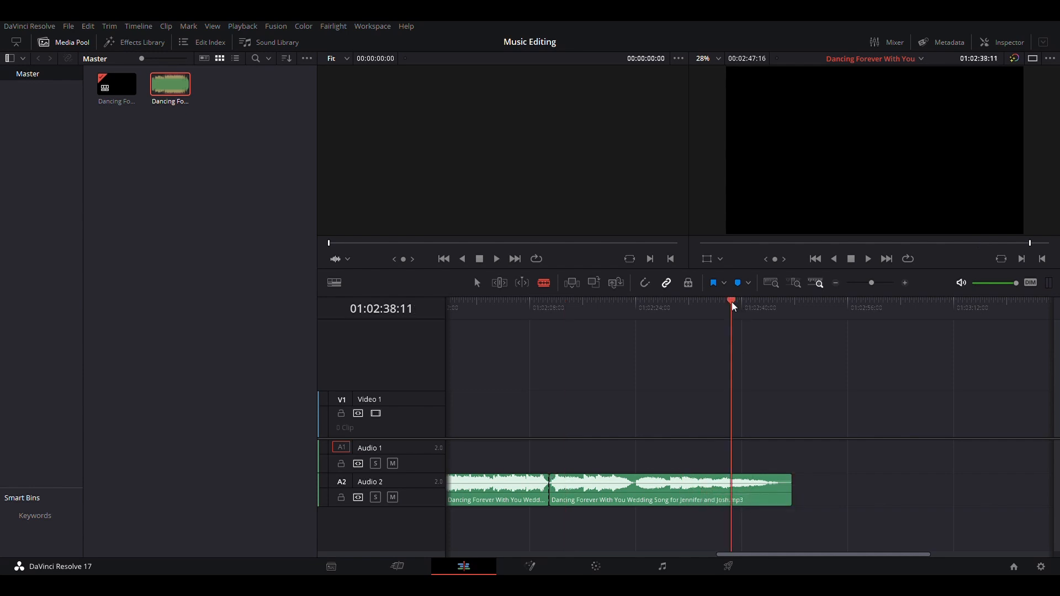
click(686, 303)
key(space)
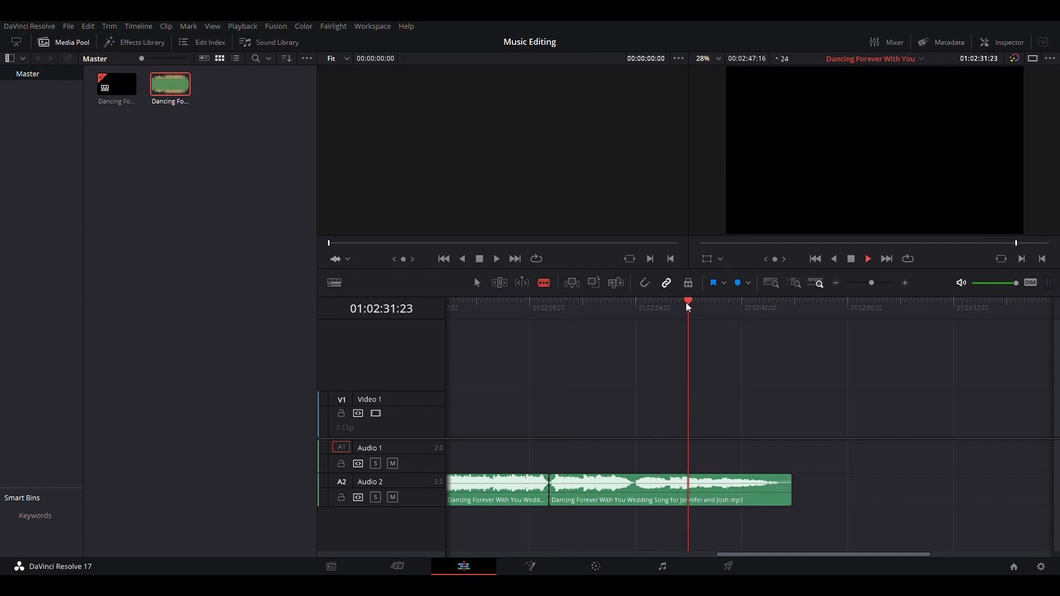
click(661, 307)
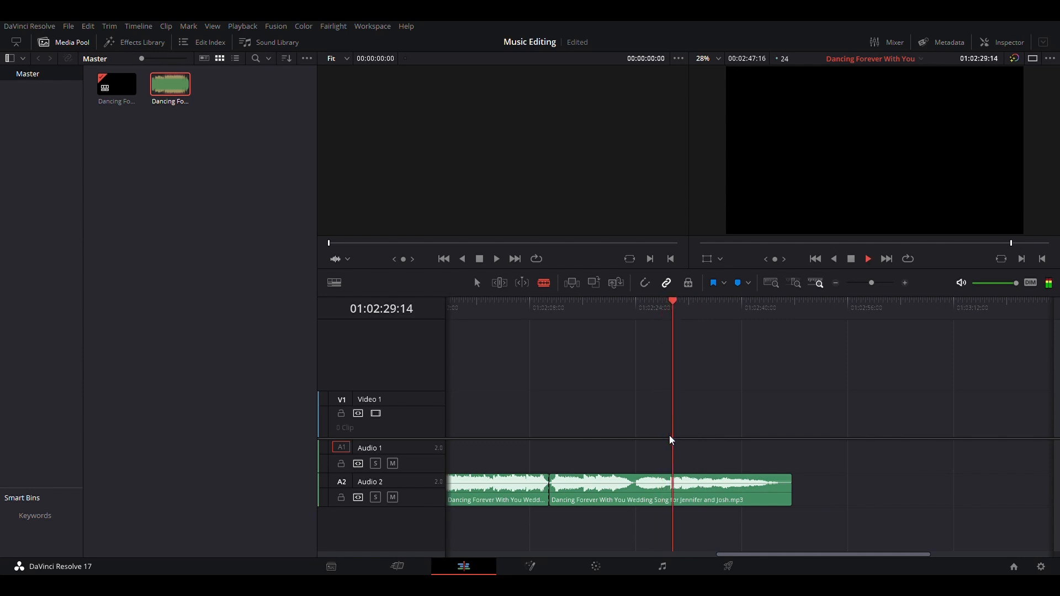
click(669, 494)
key(a)
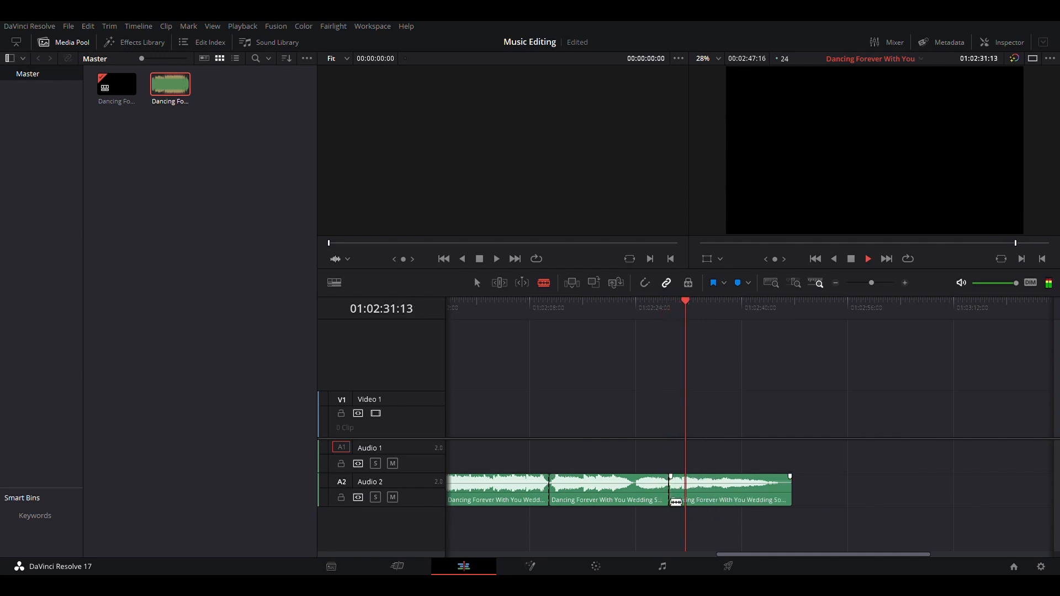
click(633, 482)
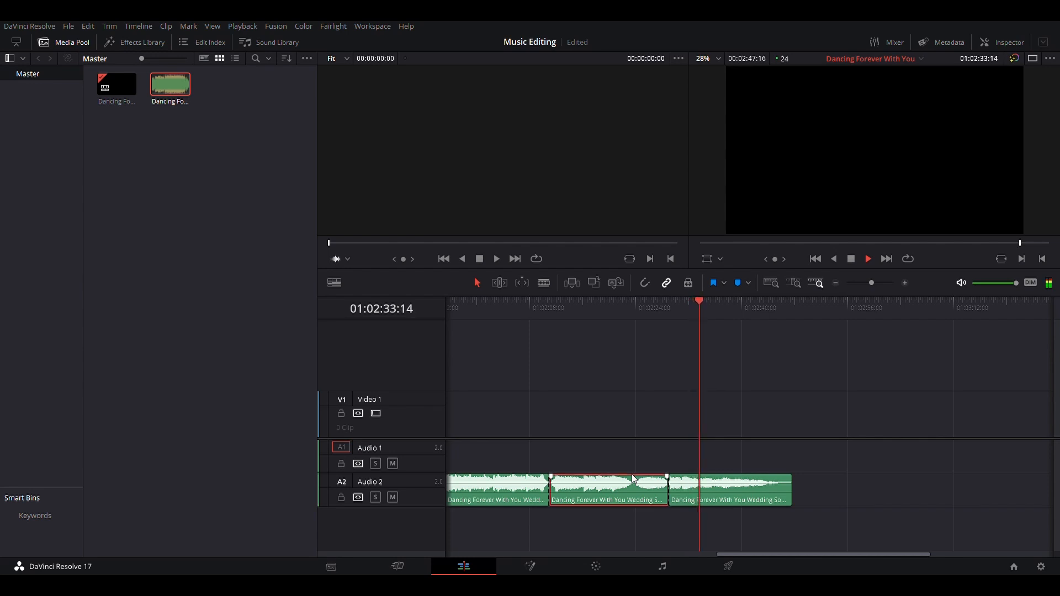
Delete the selected middle section of the Audio 2 clip, closing the gap, and play back across the new join
key(Delete)
key(space)
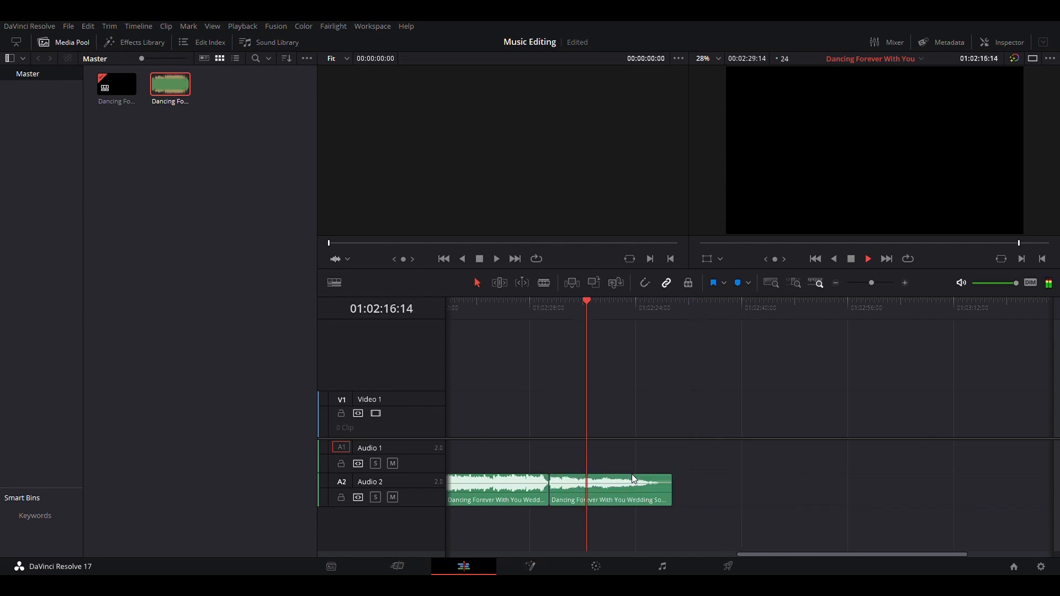
key(b)
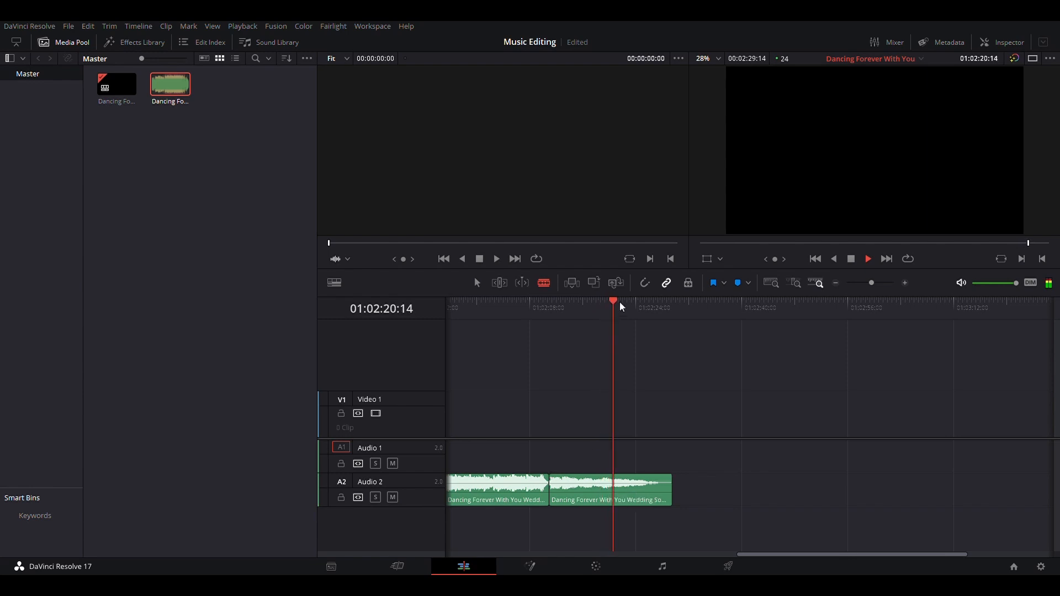
key(space)
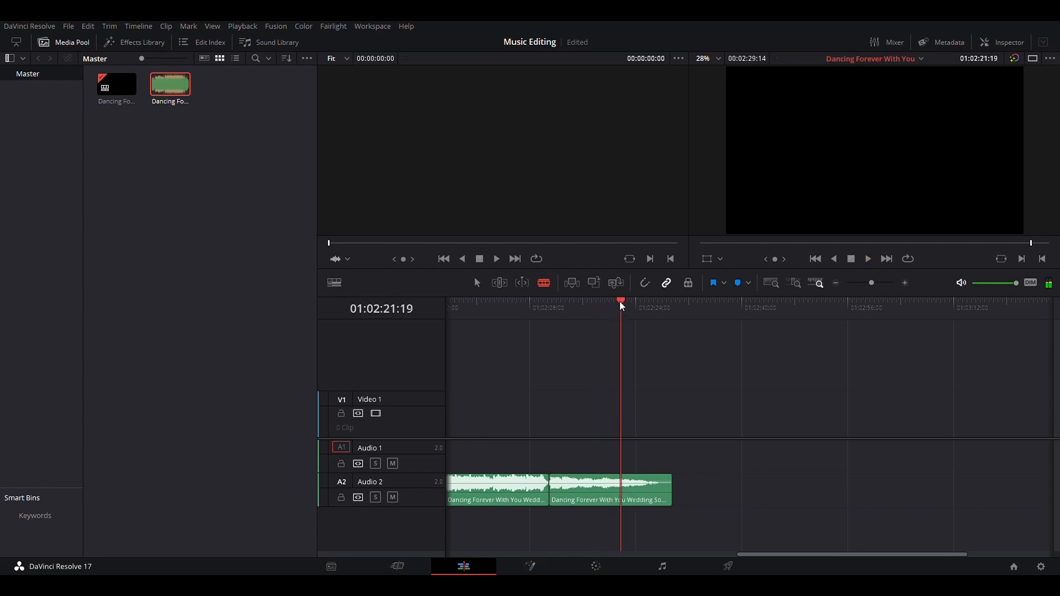
click(500, 307)
key(space)
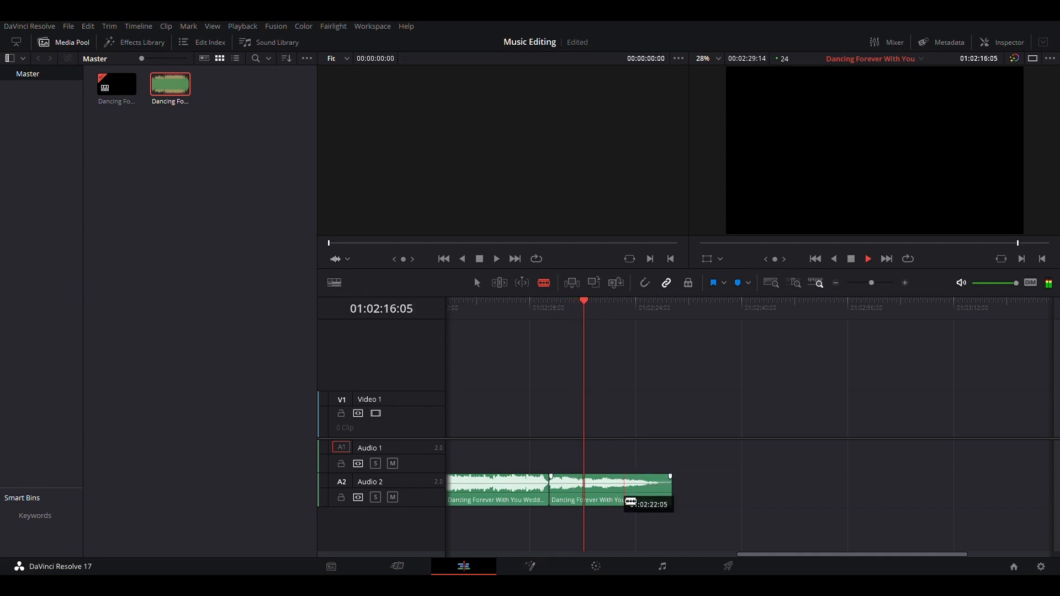
Move the later part of the song down onto Audio 3 so its start slightly overlaps the end of the Audio 2 clip
key(a)
key(space)
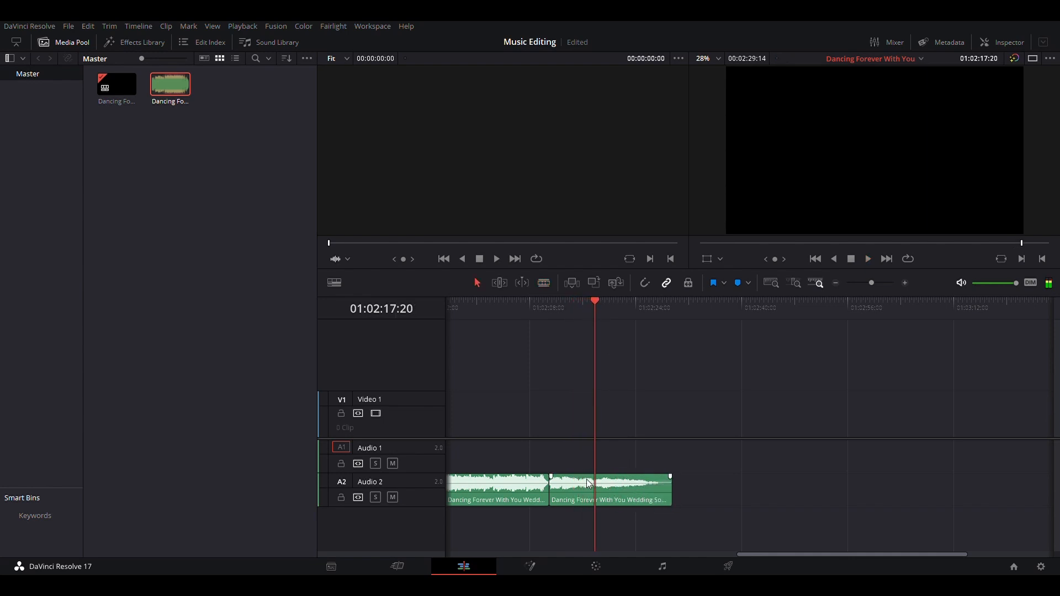
drag(585, 498, 551, 532)
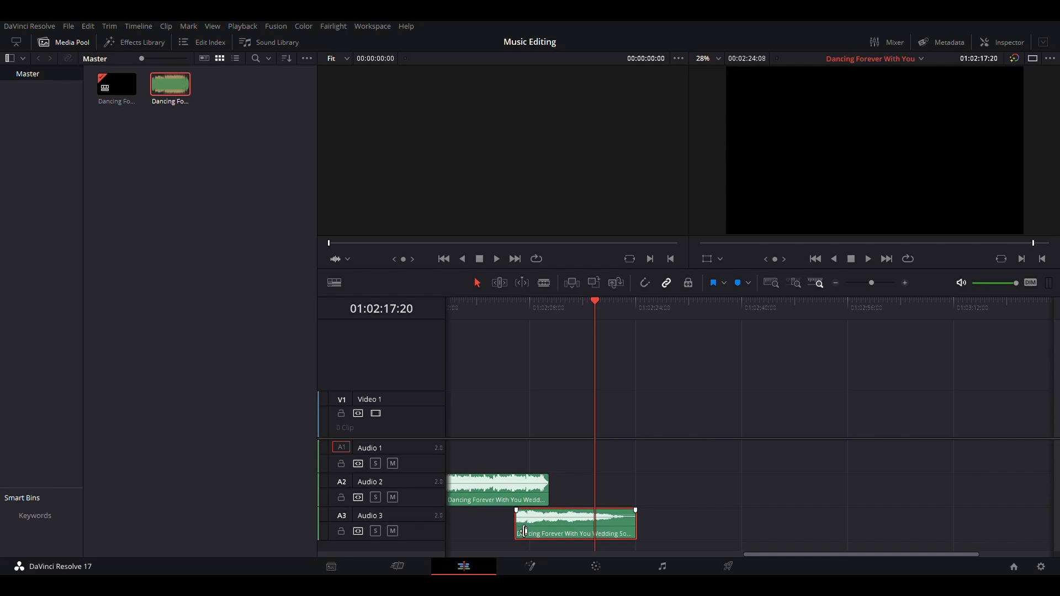
drag(524, 531, 548, 531)
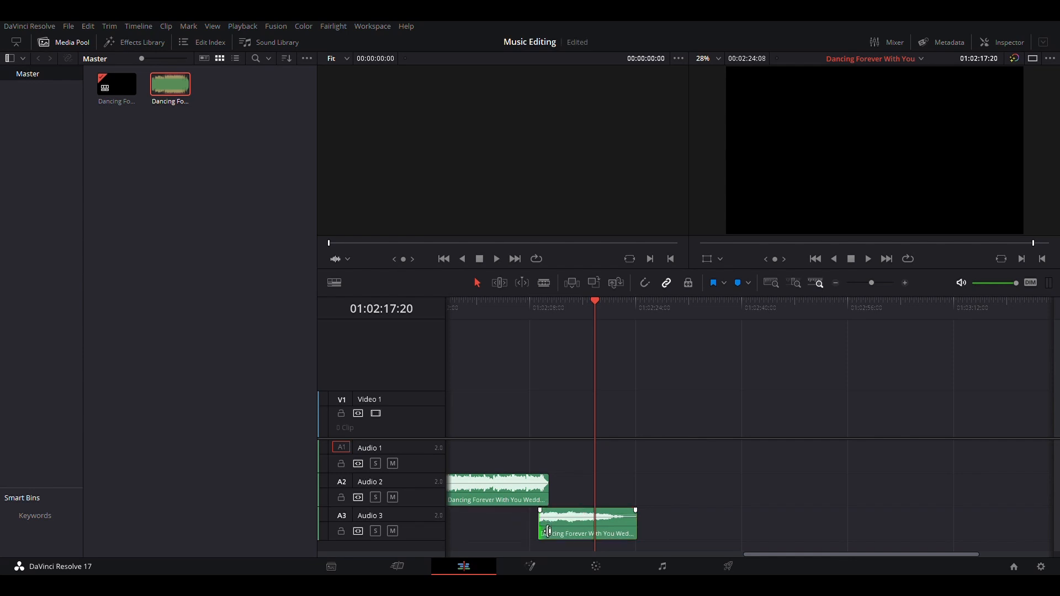
Add a short fade-out to the end of the Audio 2 clip and play back the overlap
click(487, 301)
key(space)
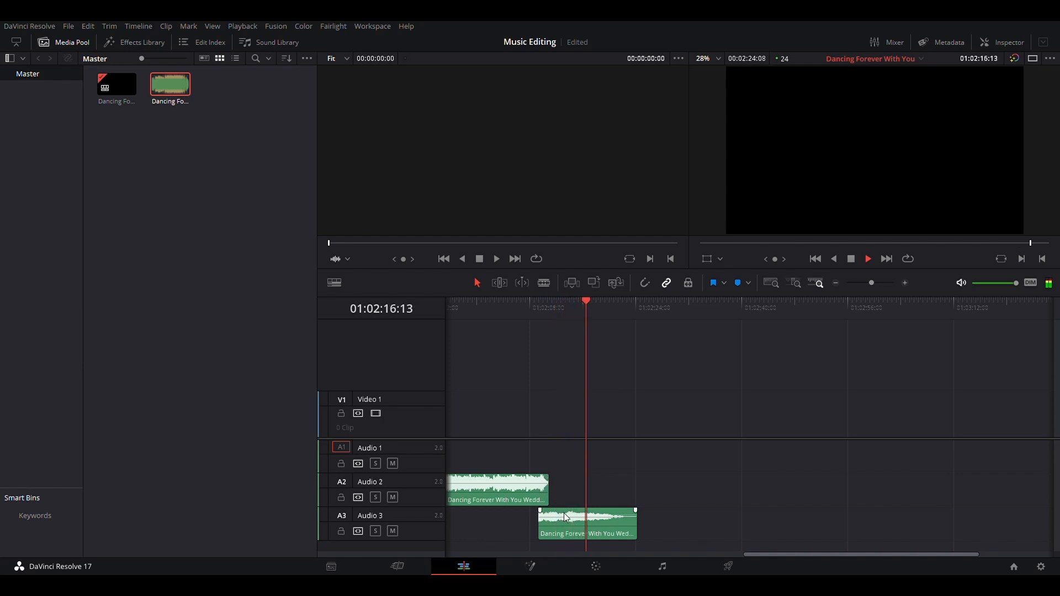
key(space)
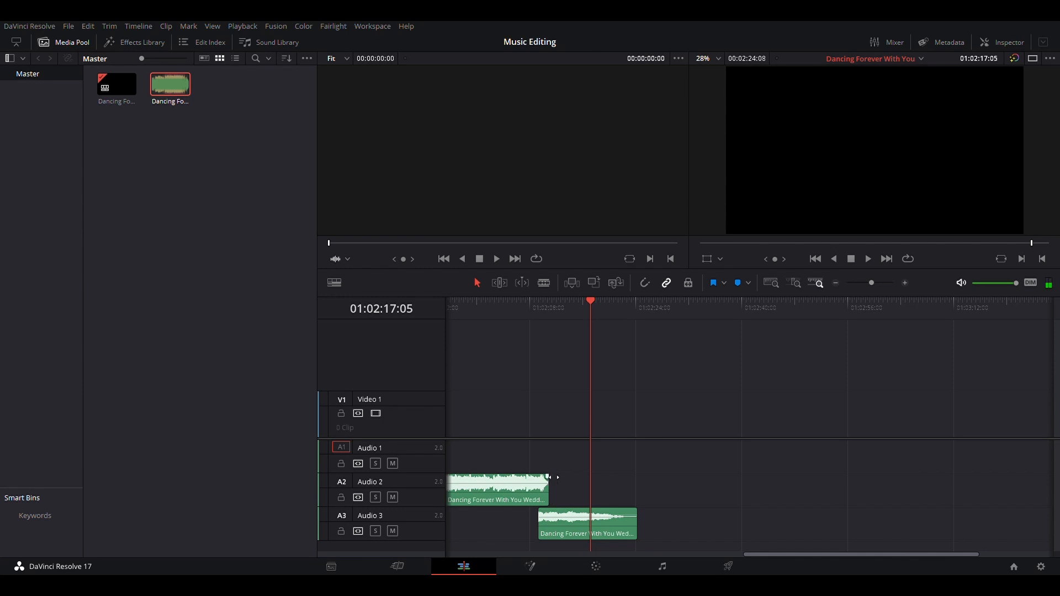
drag(548, 477, 529, 478)
key(space)
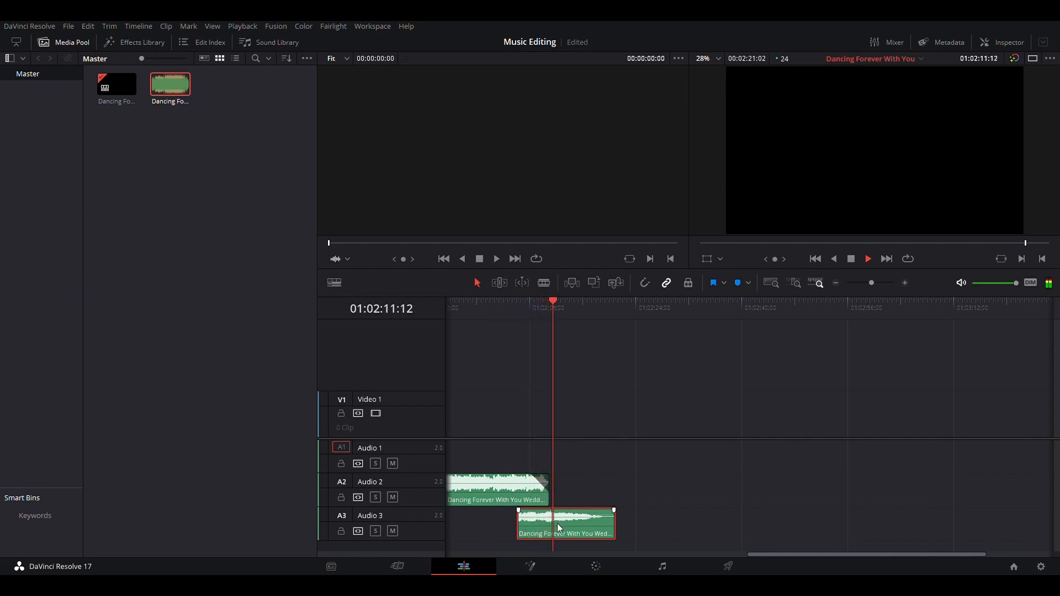
Nudge the Audio 3 clip slightly later, open it in the source viewer, and play back the join
drag(559, 514, 565, 514)
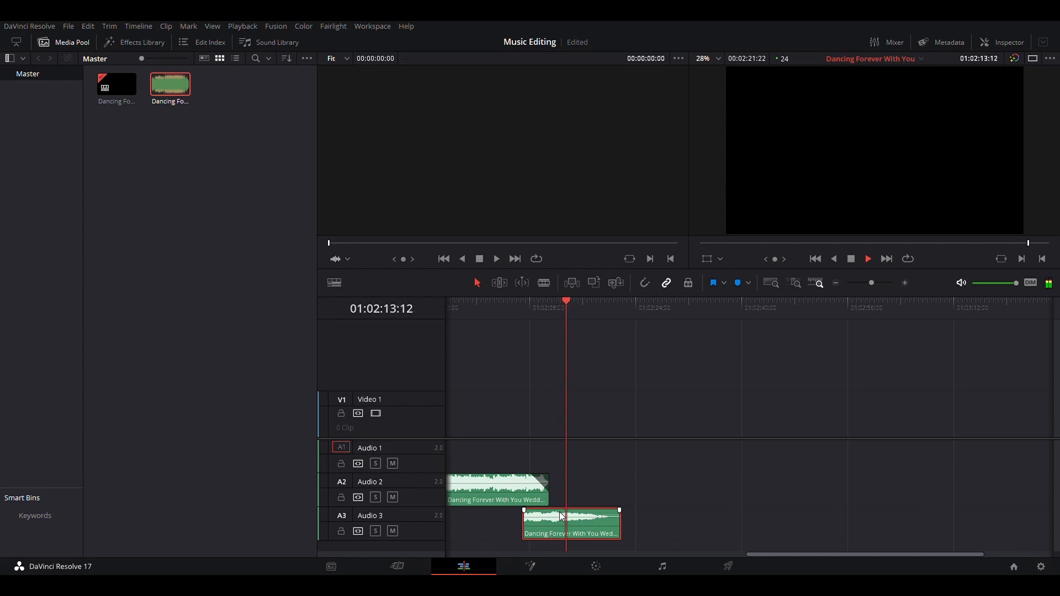
double_click(565, 514)
click(501, 309)
key(space)
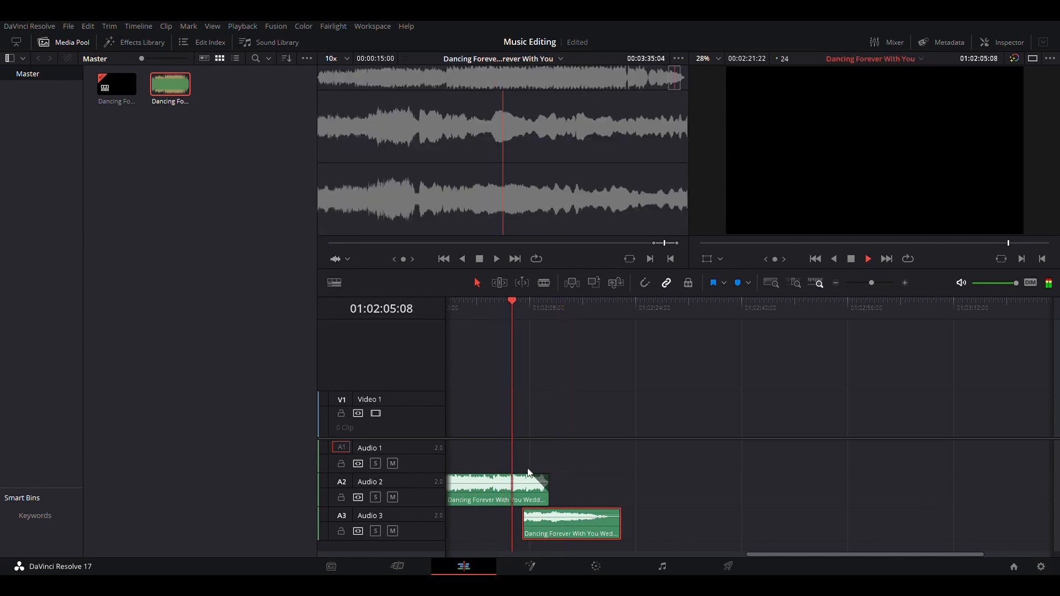
key(space)
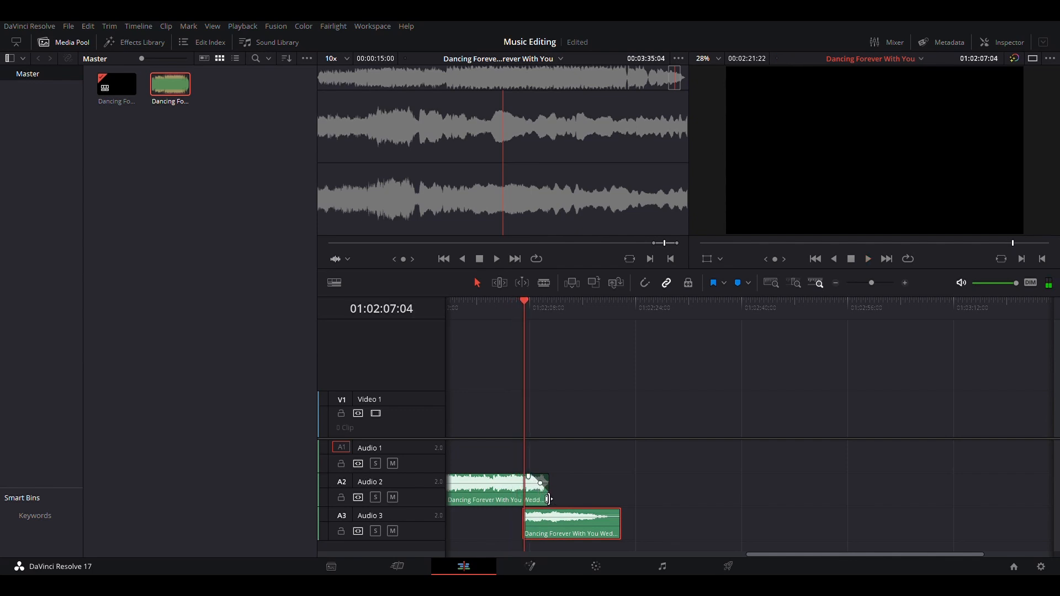
Trim the Audio 2 clip's end back to just past the start of the Audio 3 clip and play the join
drag(548, 500, 526, 499)
key(space)
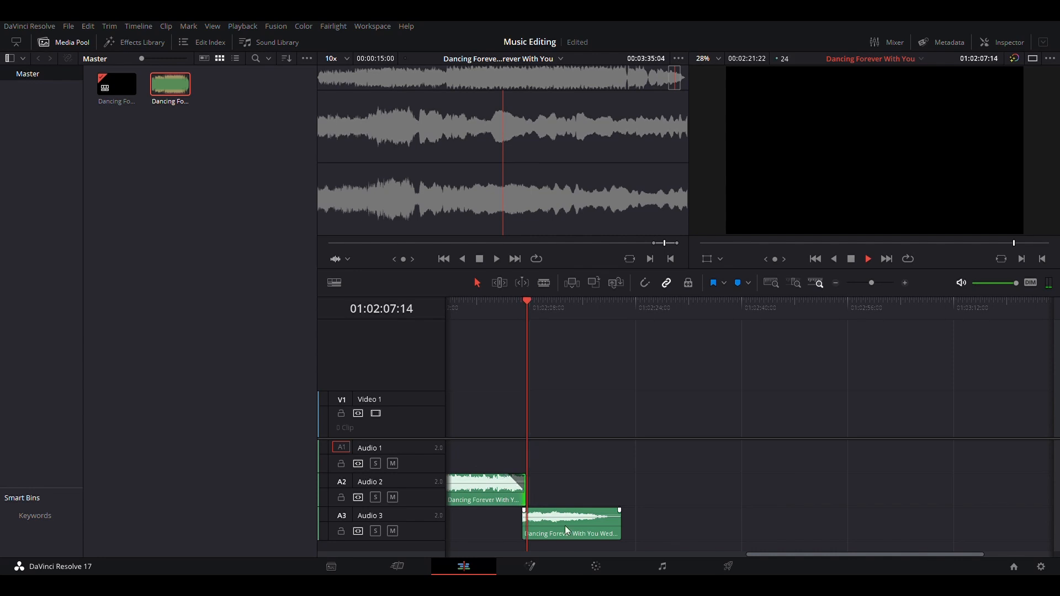
click(569, 531)
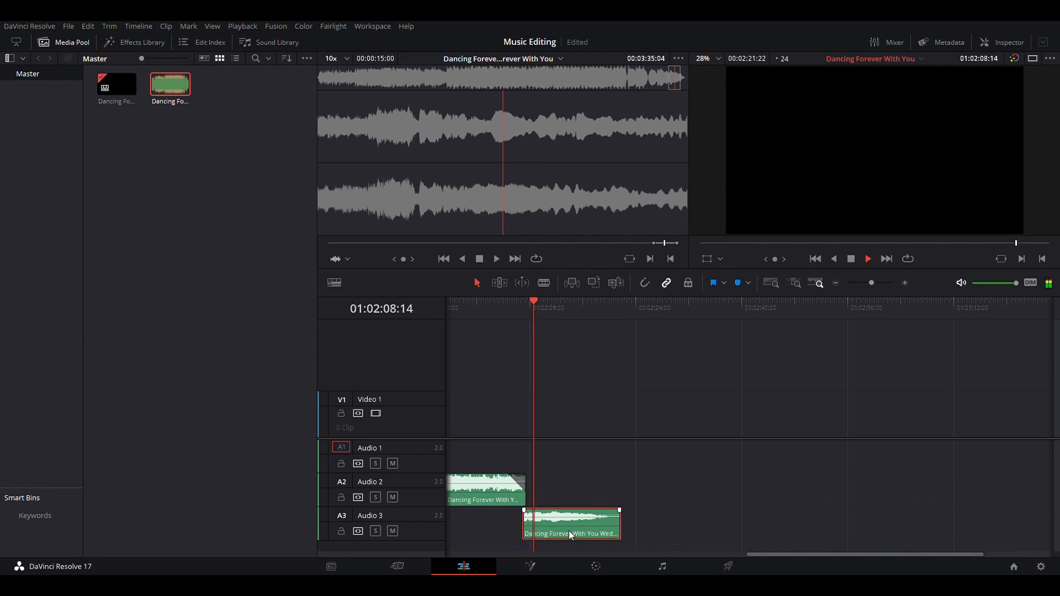
click(475, 314)
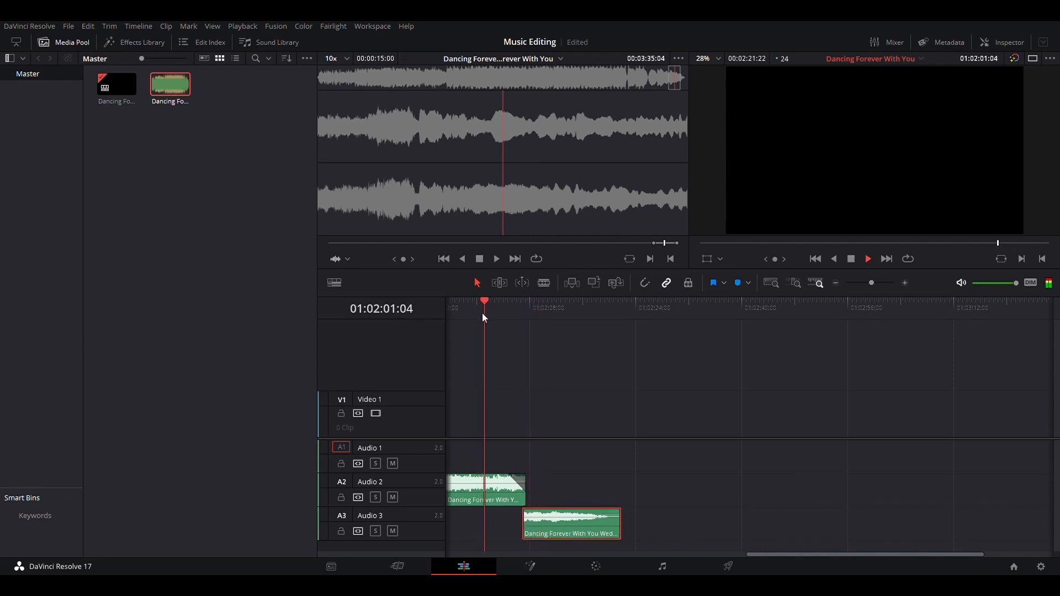
scroll(482, 313, left, 7)
scroll(482, 313, right, 1)
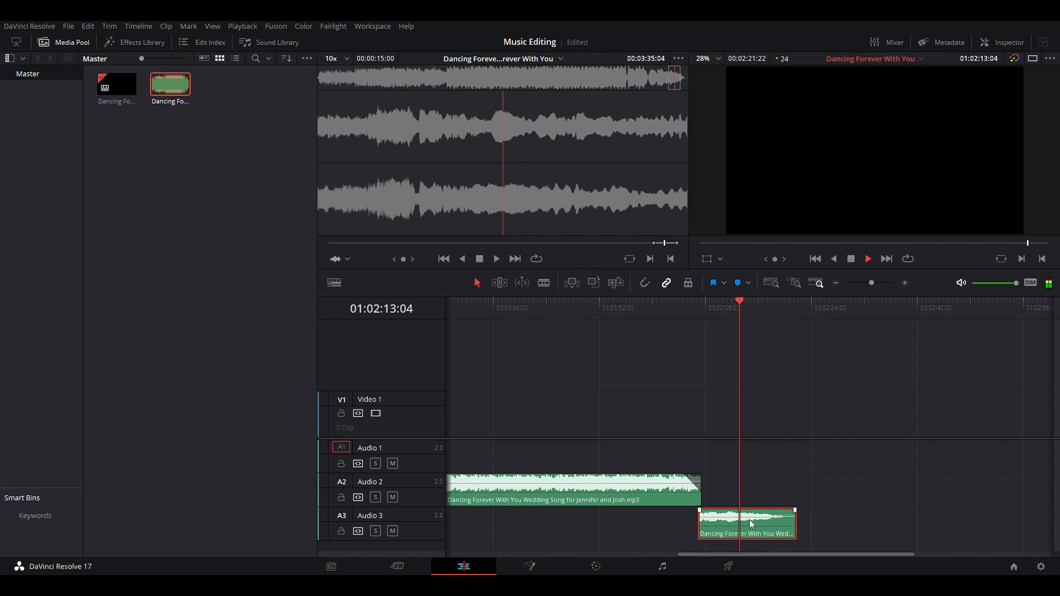
key(space)
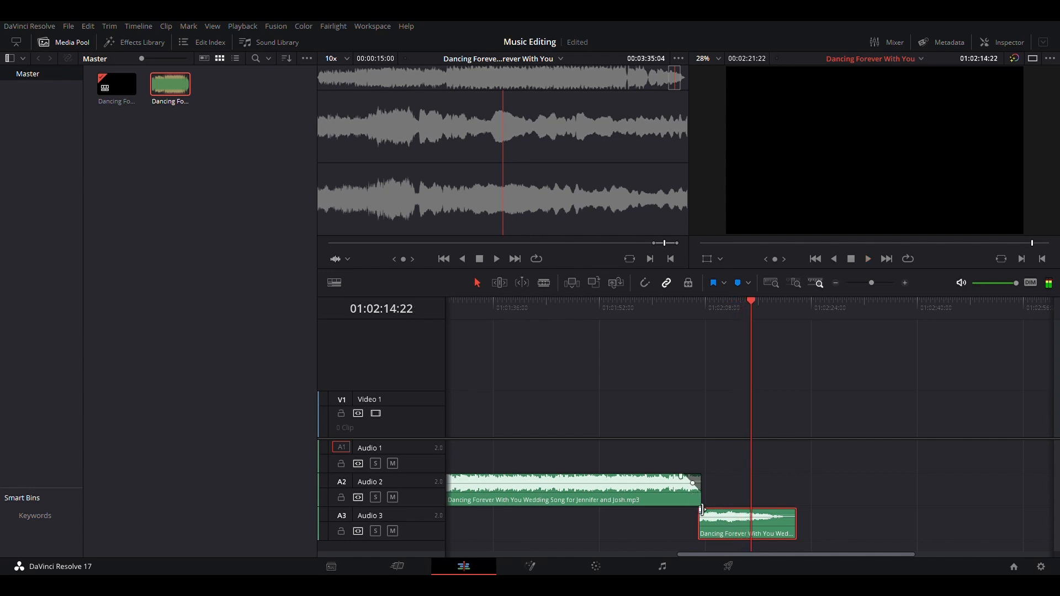
Remove the fade-out from the end of the Audio 2 clip and play back the overlap
scroll(698, 504, up, 5)
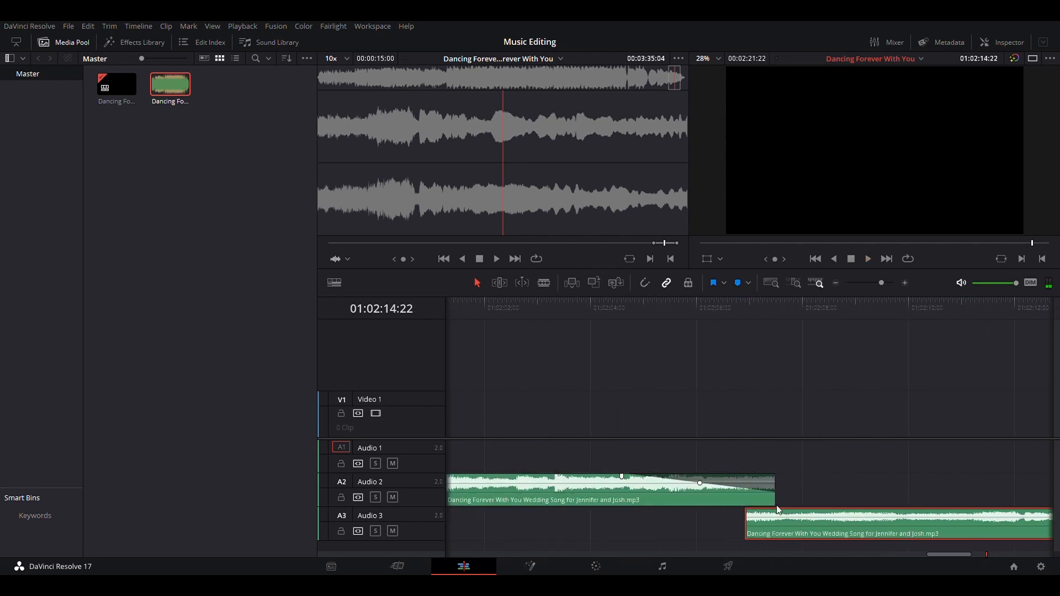
click(462, 301)
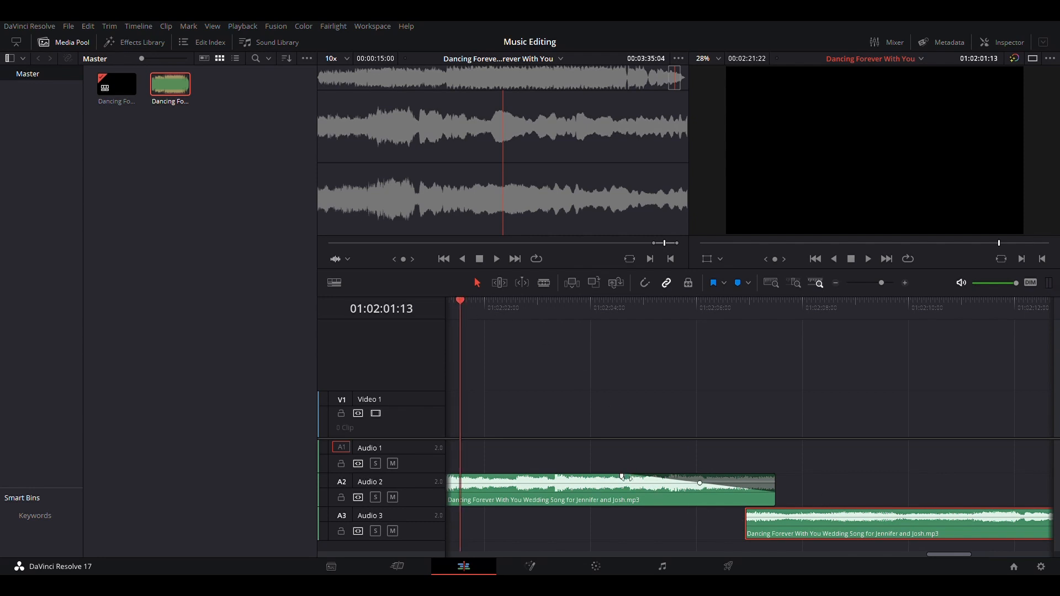
drag(626, 479, 816, 482)
key(space)
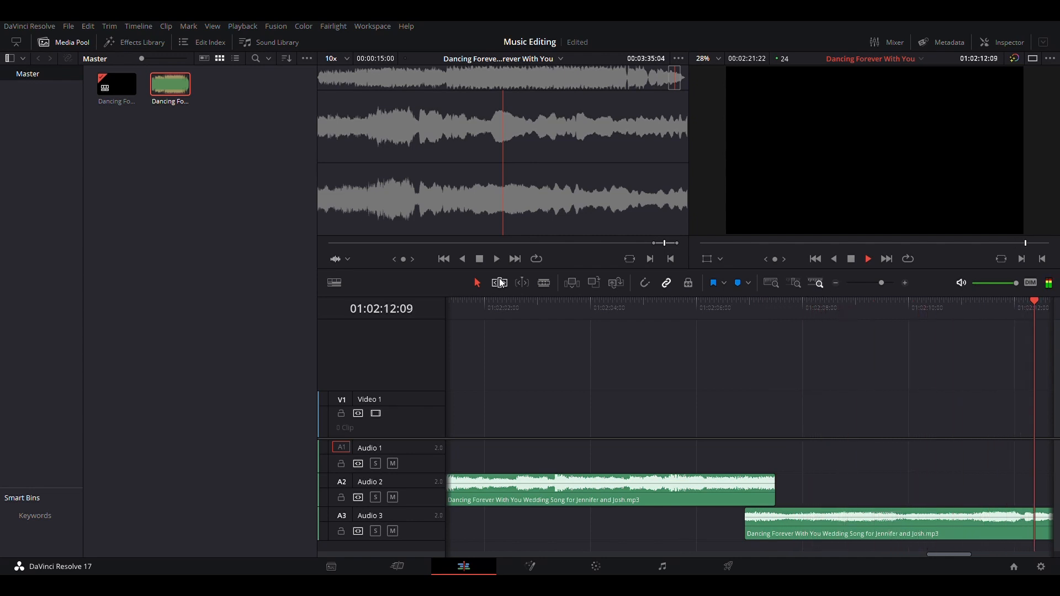
key(space)
Crossfade the join by adding a short fade-out to the Audio 2 clip's end and a fade-in to the Audio 3 clip's start
scroll(725, 538, left, 8)
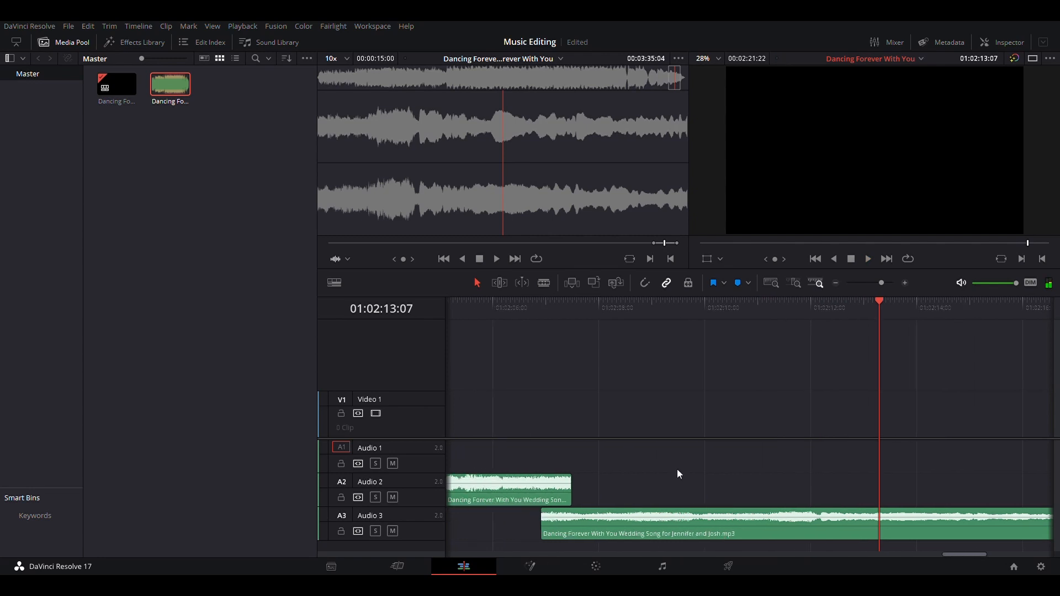
scroll(684, 475, left, 3)
mouse_move(682, 497)
mouse_down()
mouse_move(661, 499)
mouse_move(651, 482)
mouse_up()
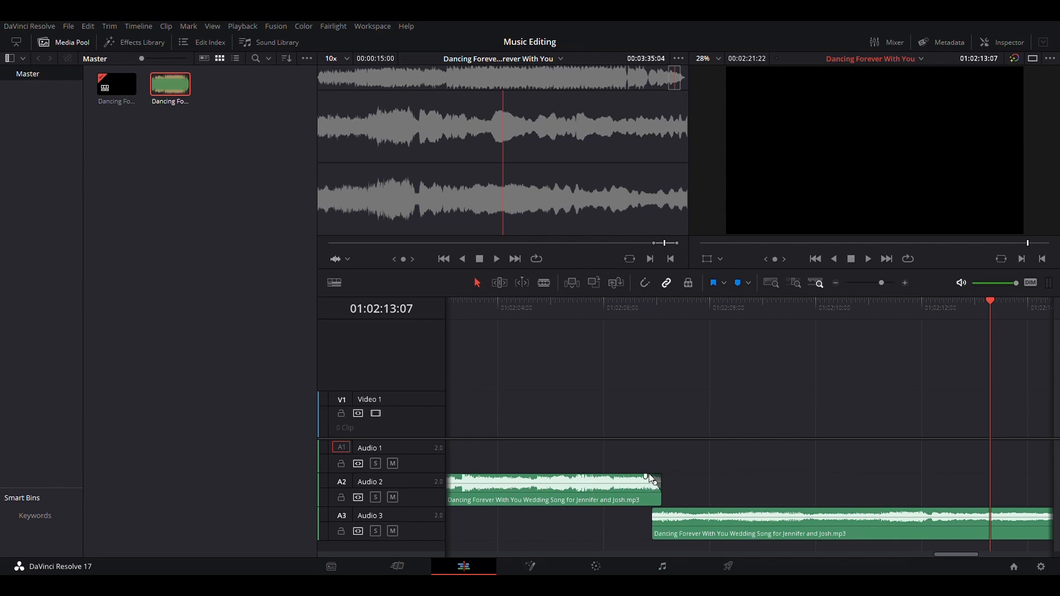
drag(655, 481, 645, 482)
mouse_move(661, 526)
mouse_down()
mouse_move(650, 527)
mouse_move(672, 511)
mouse_up()
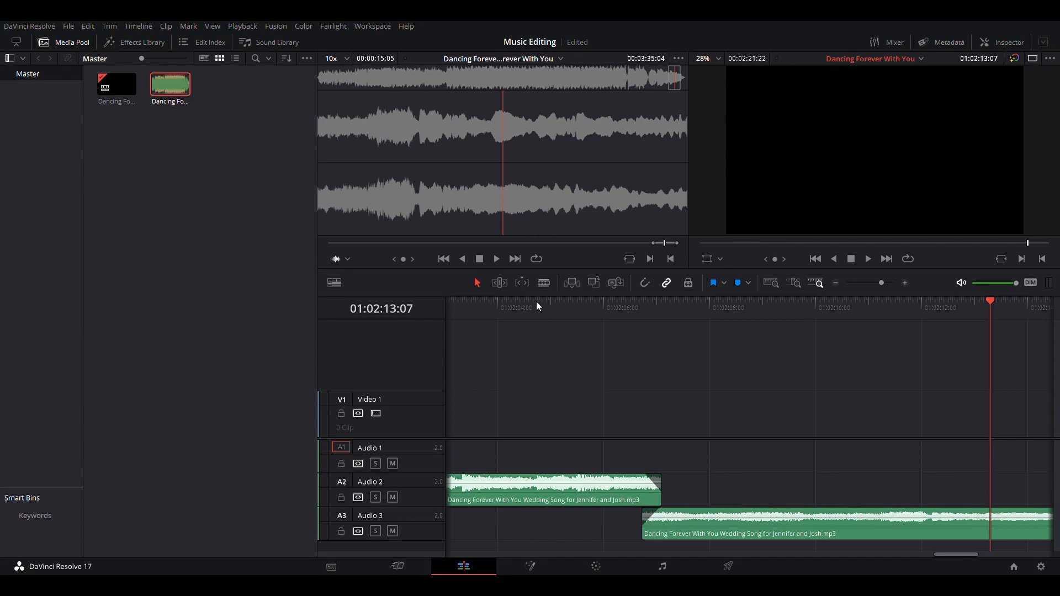
Play back the crossfade between the Audio 2 and Audio 3 clips
click(486, 303)
key(space)
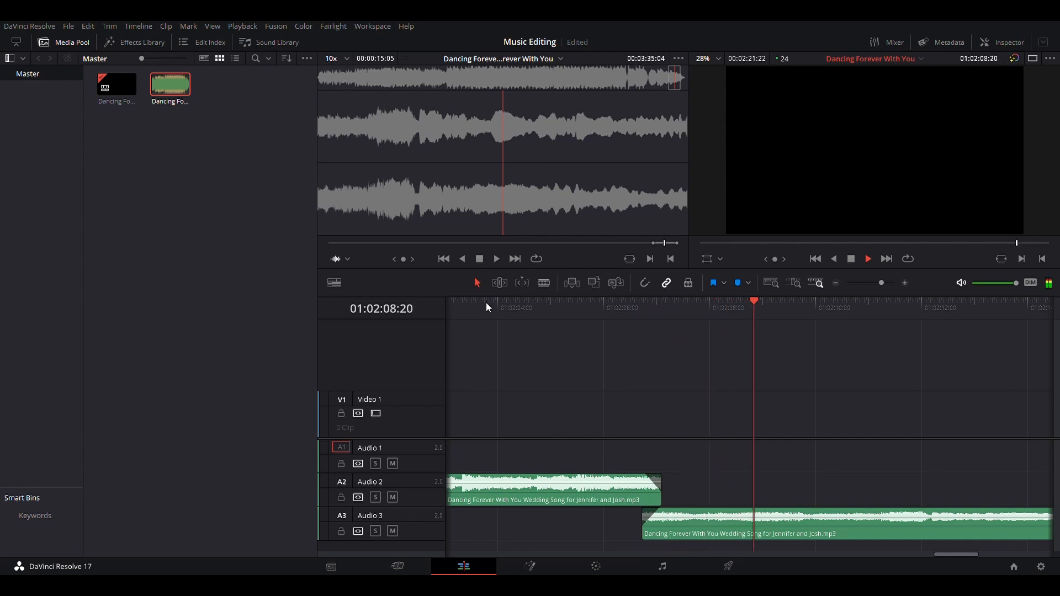
key(ctrl+minus)
key(ctrl+minus)
key(ctrl+minus)
key(ctrl+minus)
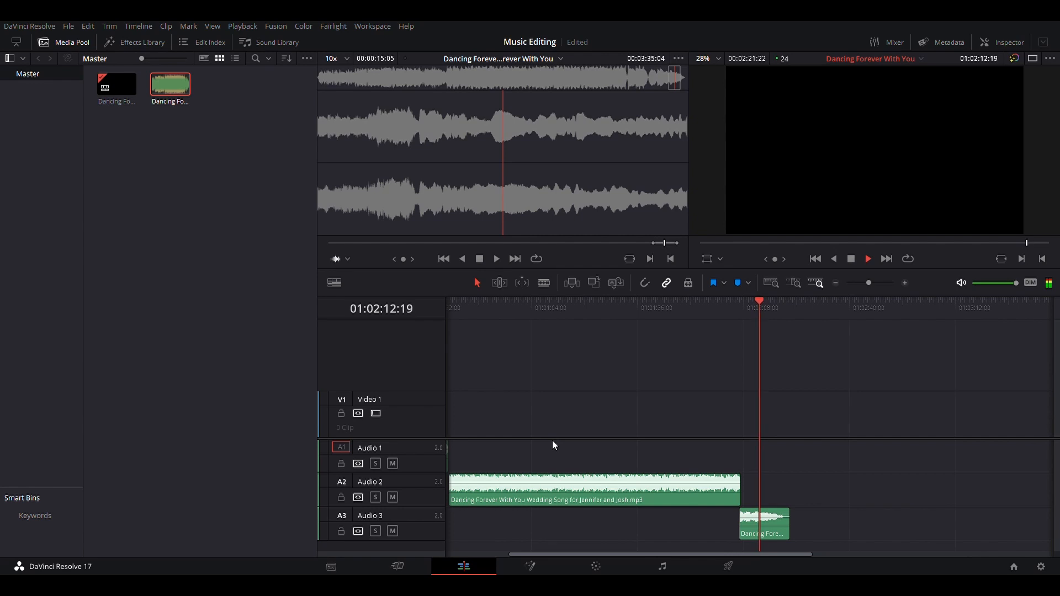
Play the song from the start and review the earlier join between the Audio 1 and Audio 2 clips
scroll(552, 440, left, 5)
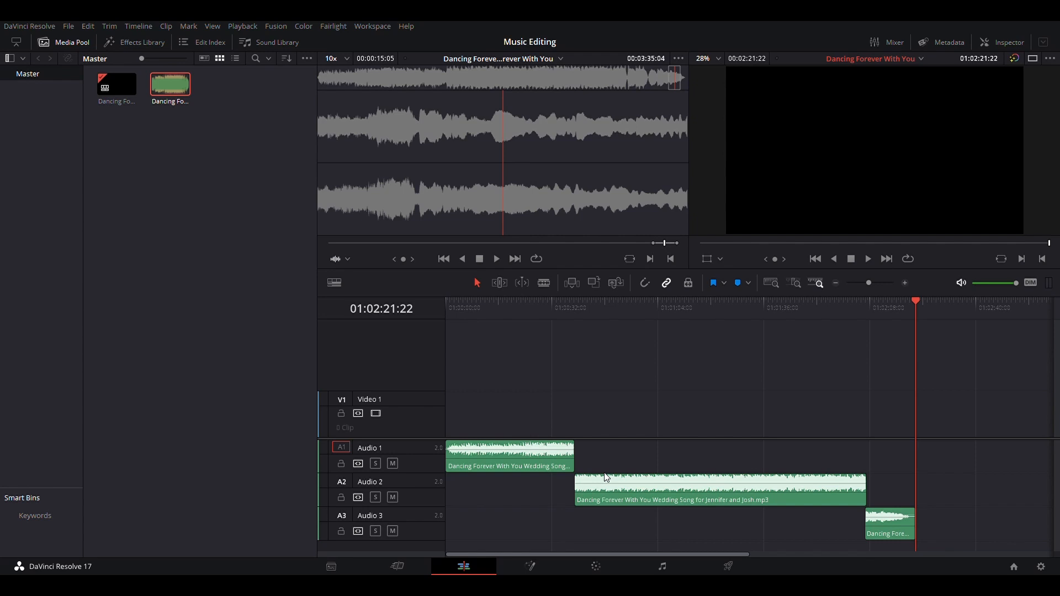
click(446, 303)
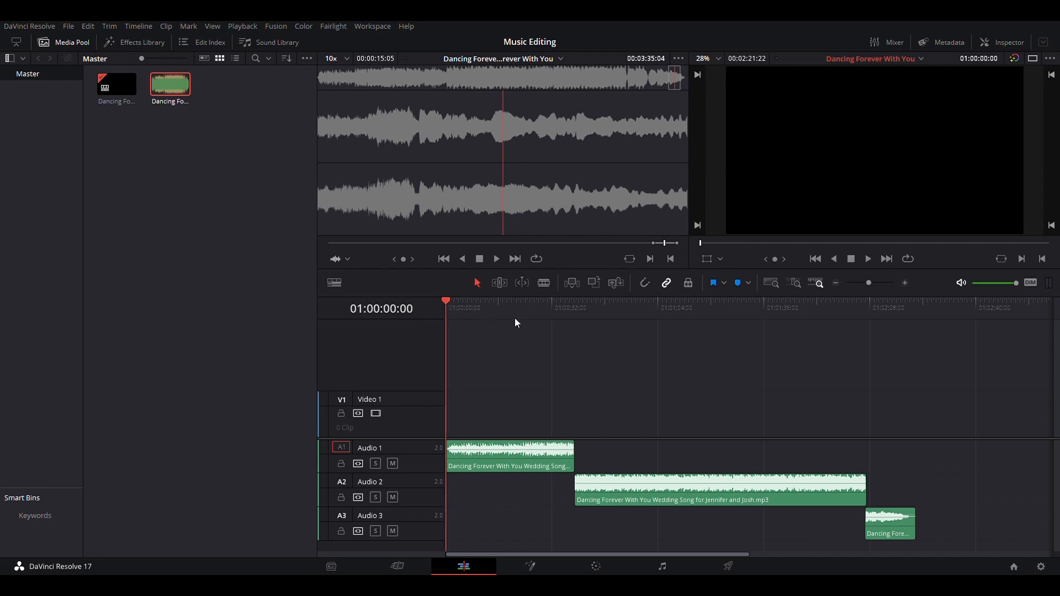
drag(447, 302, 552, 318)
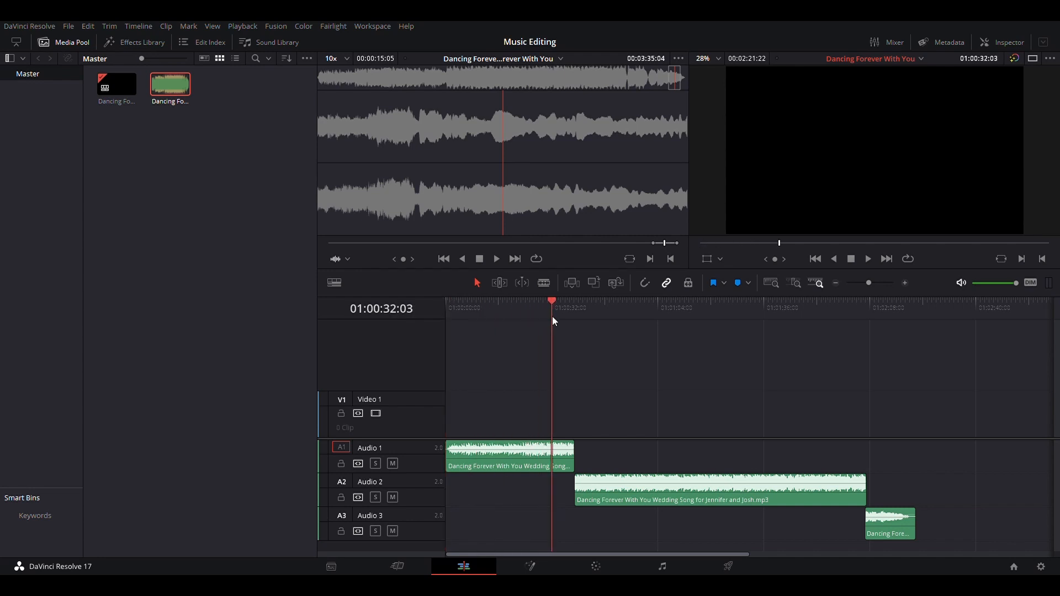
key(space)
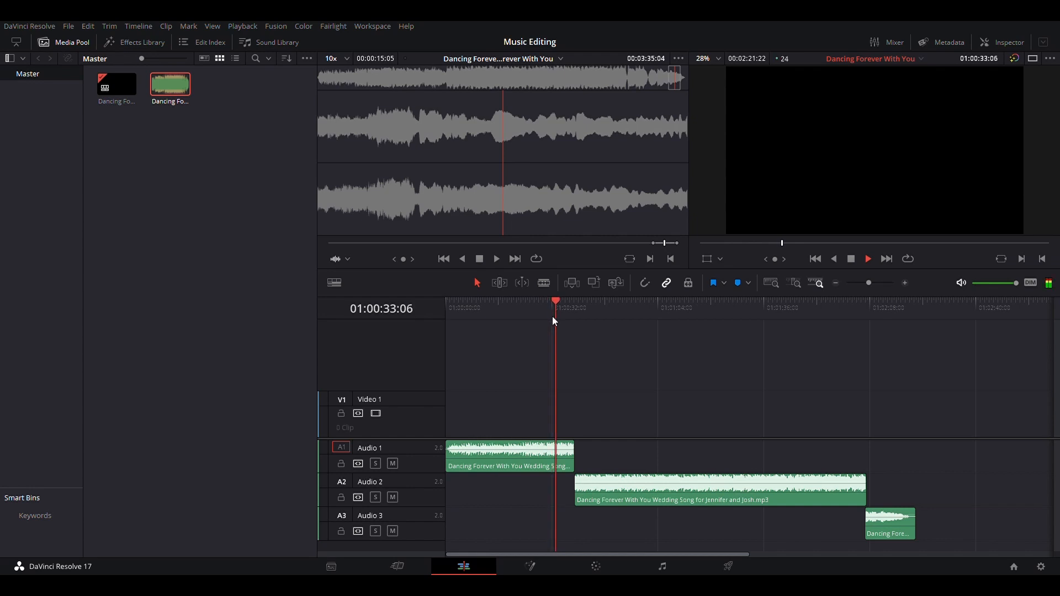
key(ctrl+equal)
key(ctrl+equal)
key(ctrl+equal)
key(ctrl+equal)
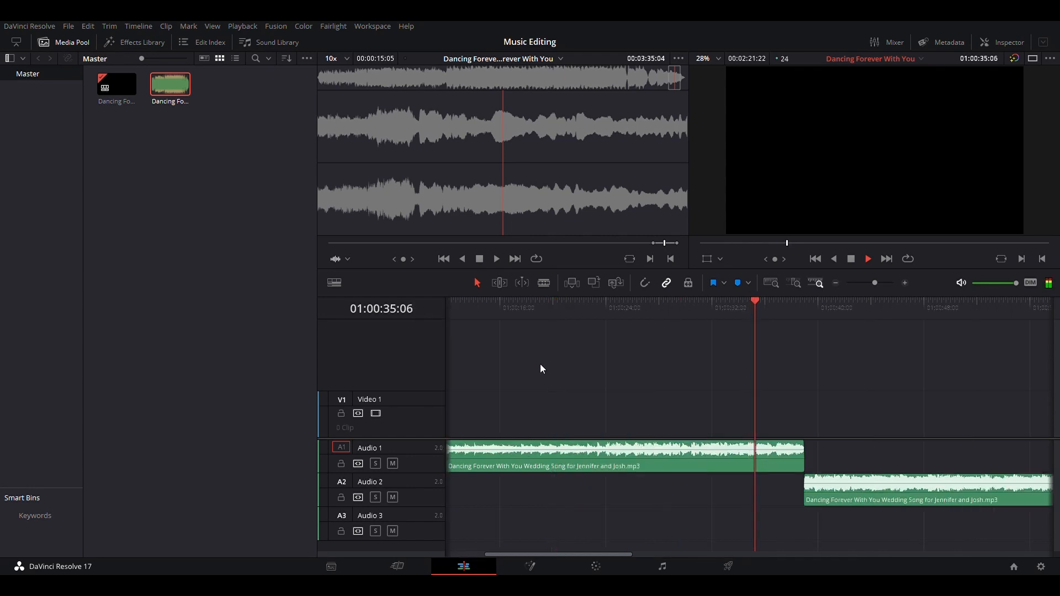
key(ctrl+equal)
key(ctrl+equal)
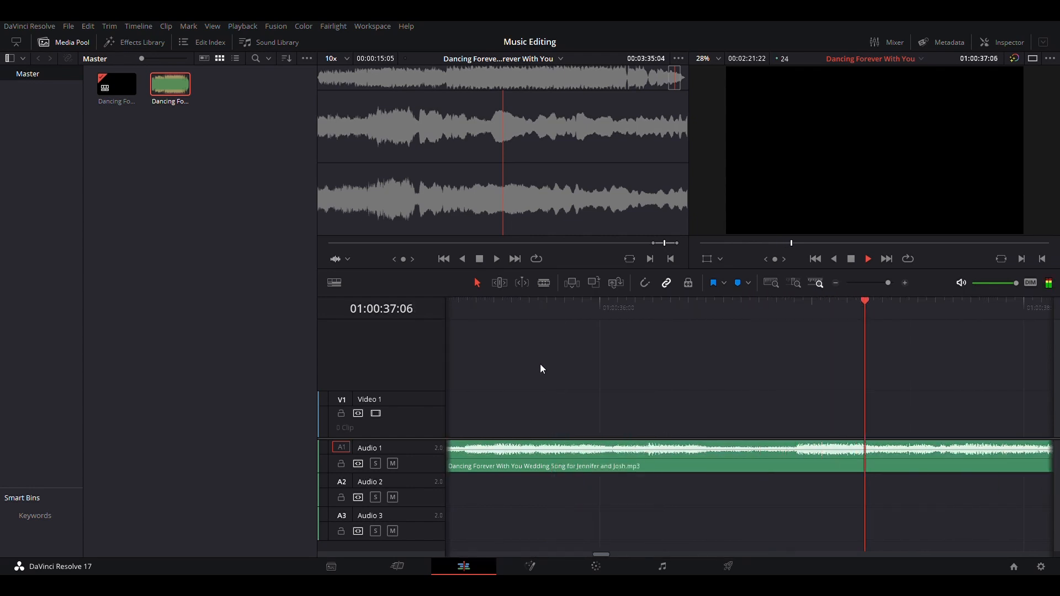
scroll(652, 466, right, 5)
scroll(653, 466, right, 4)
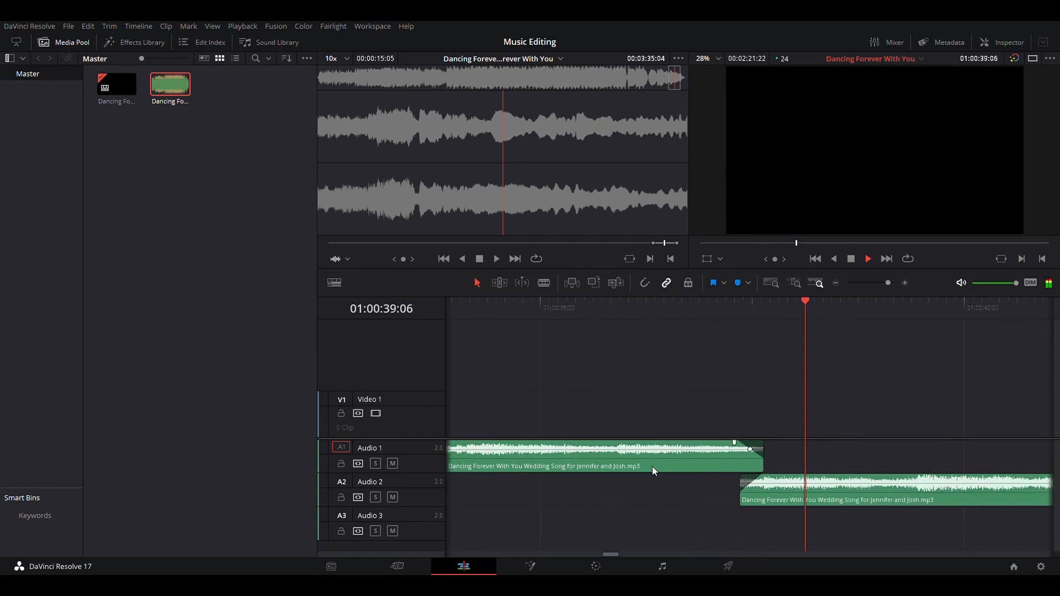
key(ctrl+minus)
key(ctrl+minus)
key(ctrl+minus)
key(ctrl+minus)
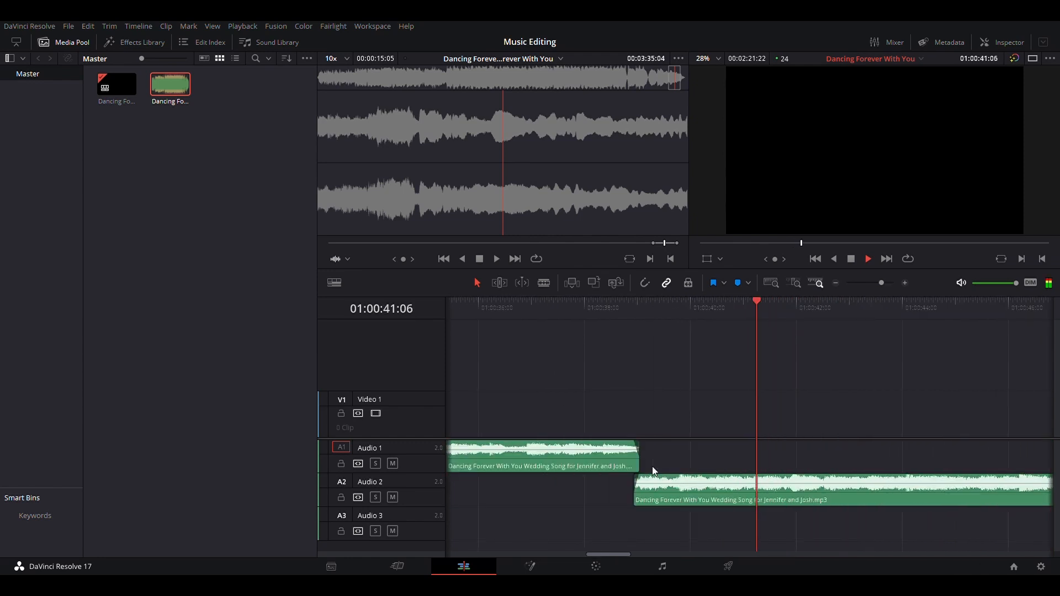
key(ctrl+minus)
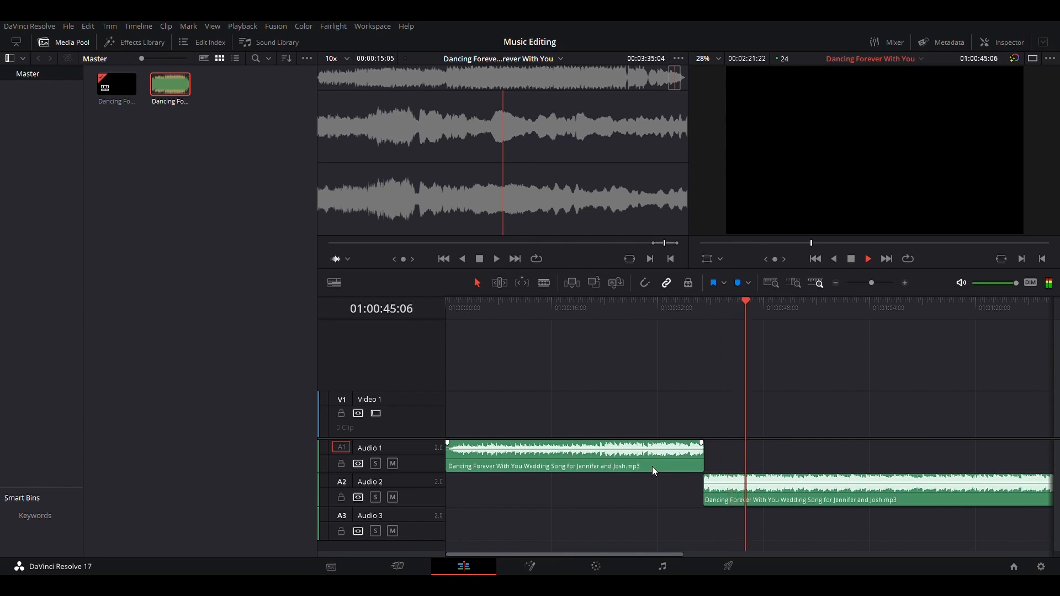
Play through the rest of the song and review the join between the Audio 2 and Audio 3 clips
scroll(652, 466, right, 3)
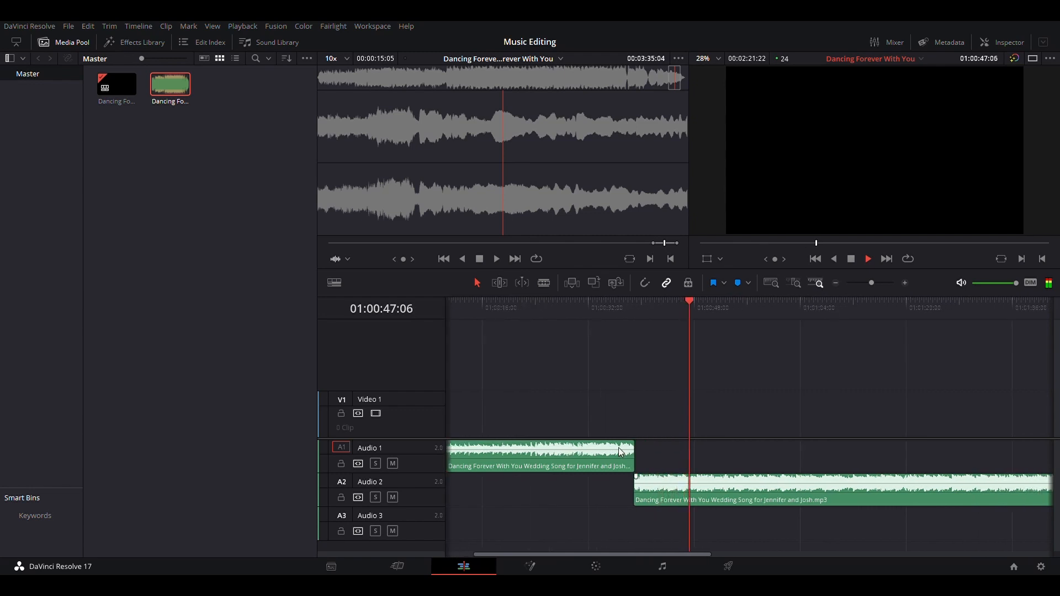
scroll(683, 485, right, 5)
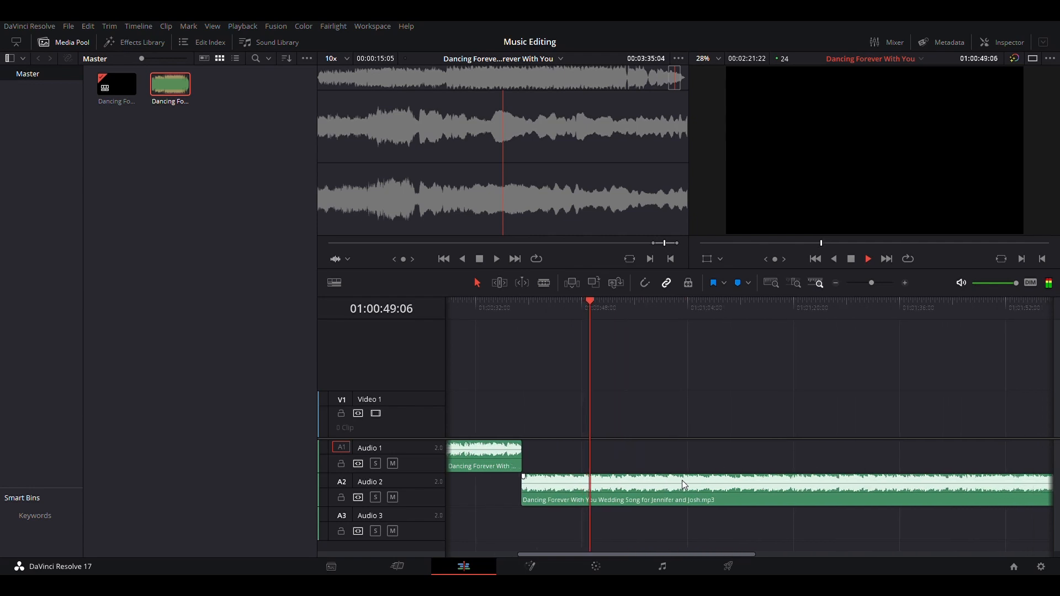
scroll(684, 485, right, 4)
click(915, 307)
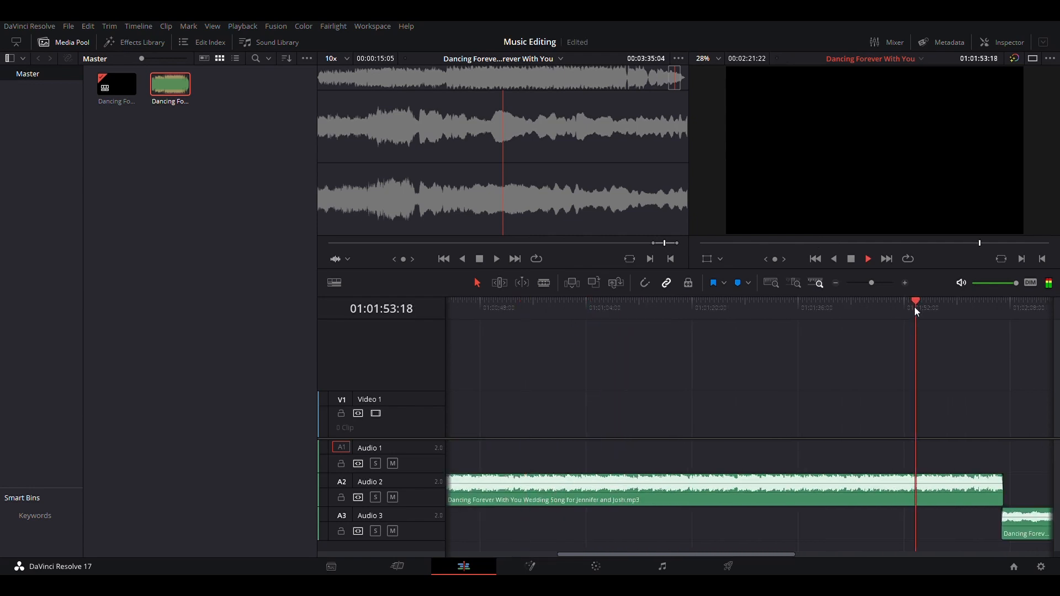
scroll(914, 307, up, 5)
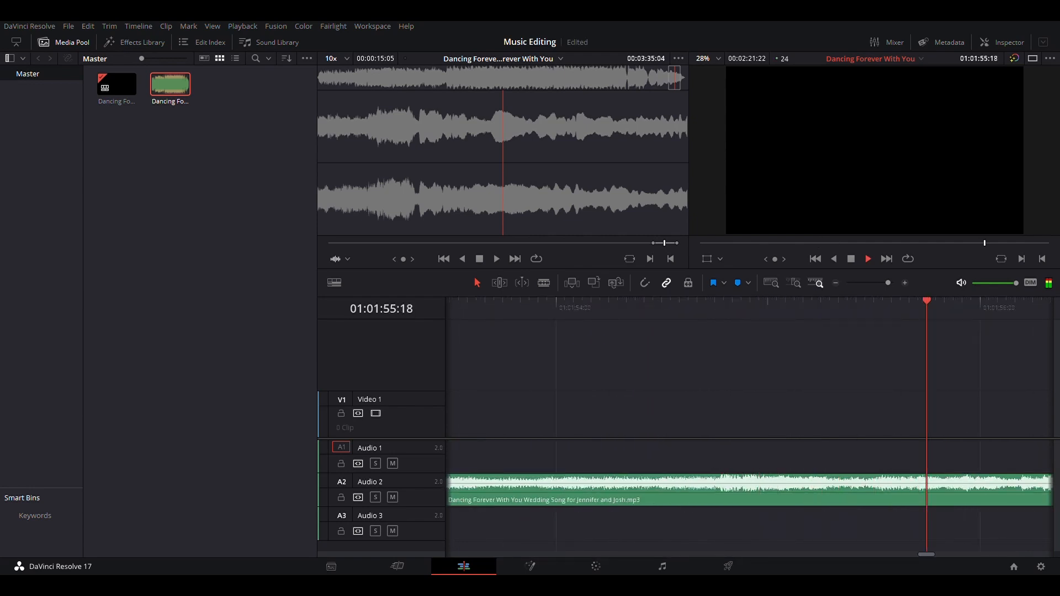
scroll(804, 522, right, 15)
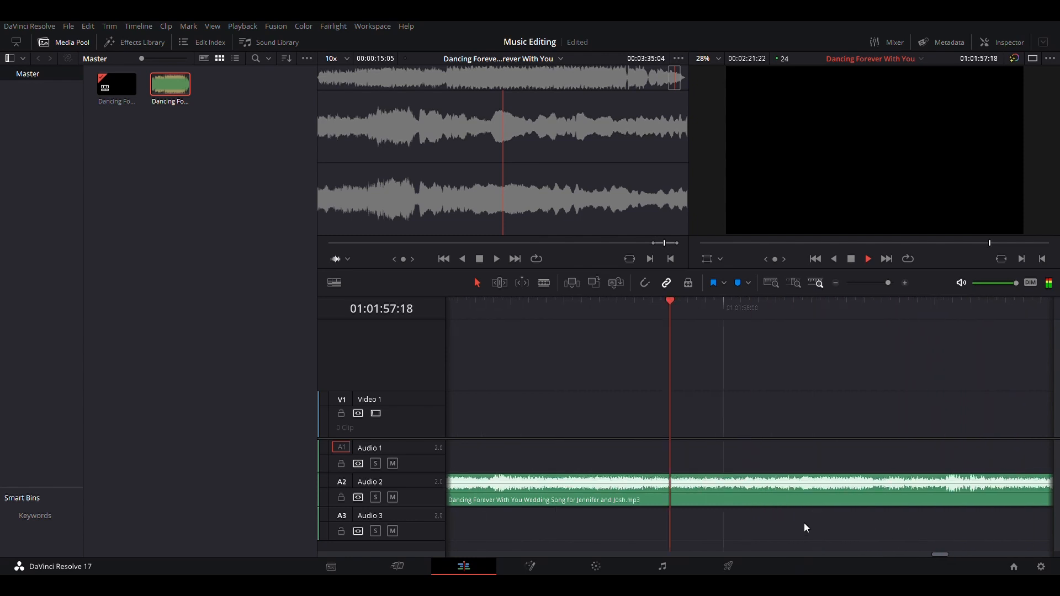
scroll(803, 523, right, 5)
scroll(804, 523, left, 3)
scroll(804, 522, right, 5)
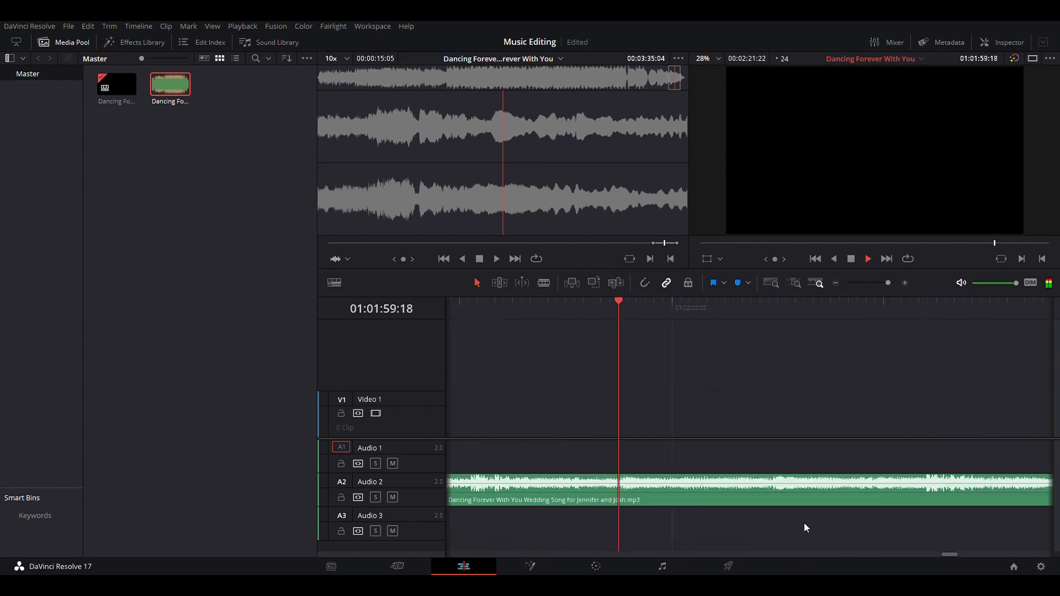
scroll(804, 522, right, 4)
scroll(804, 522, down, 3)
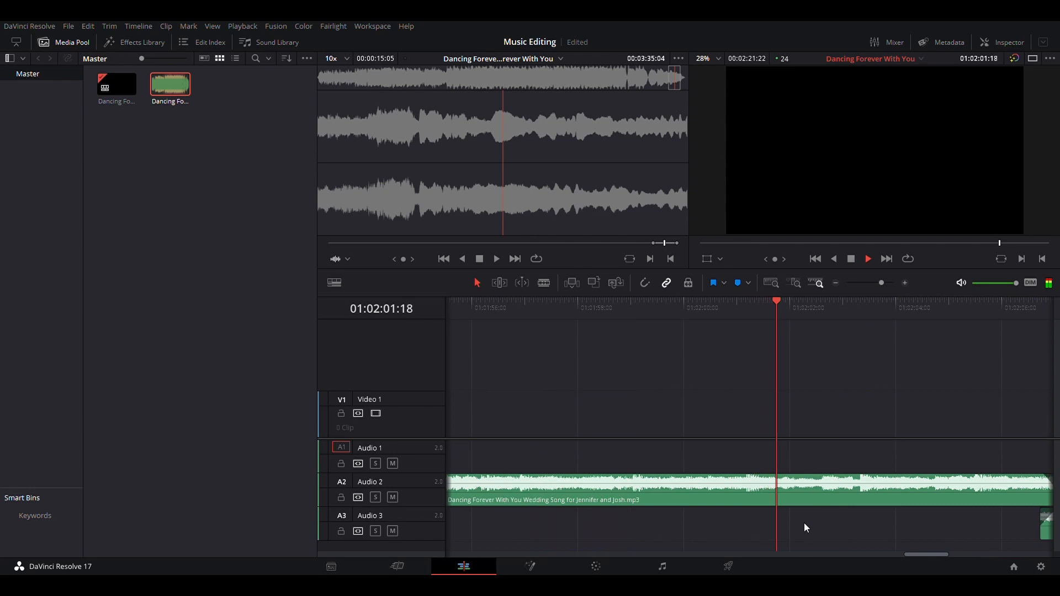
scroll(804, 523, right, 4)
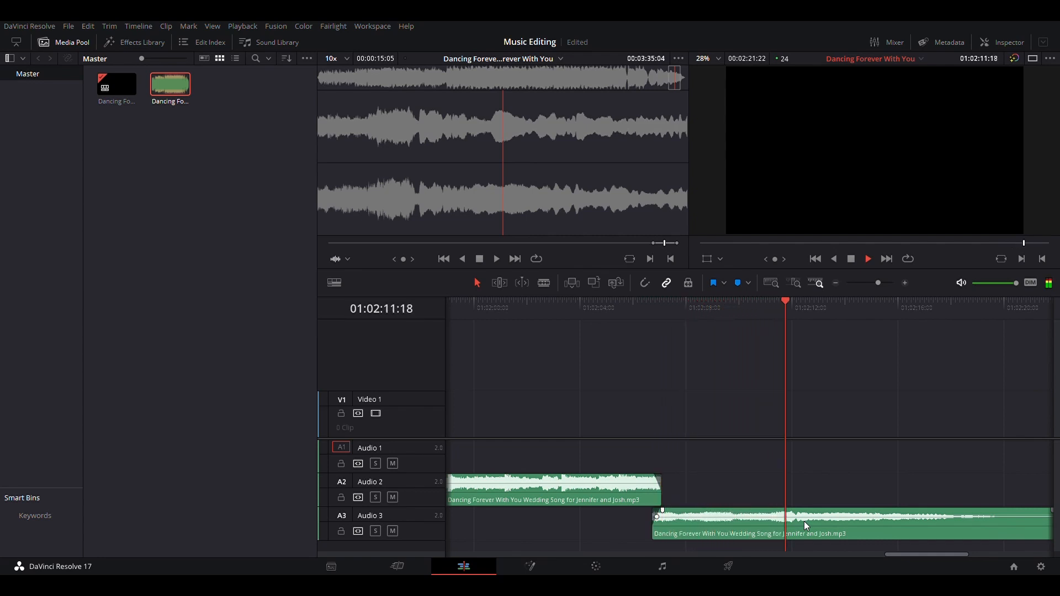
scroll(804, 522, right, 1)
scroll(804, 521, left, 1)
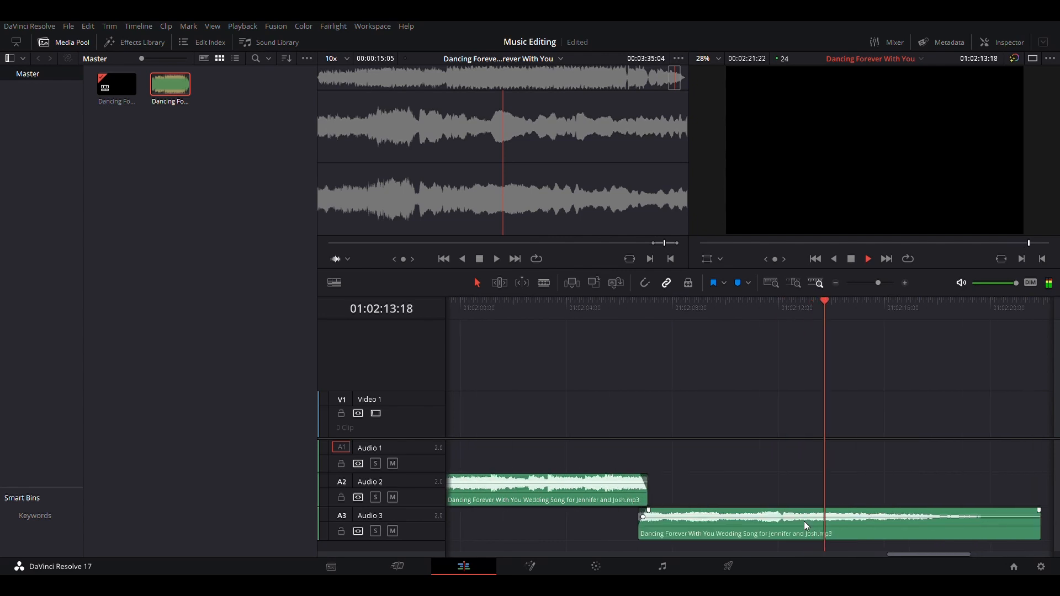
scroll(804, 521, down, 2)
scroll(804, 521, down, 2)
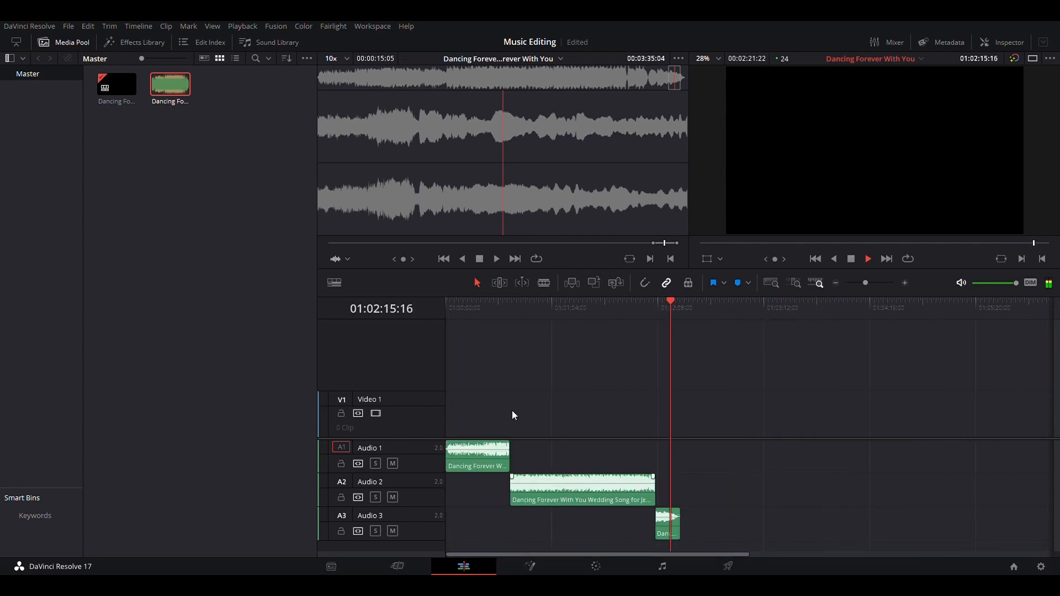
Open the Deliver page, name the render Dancing Forever With You Cut and browse for a save location
click(729, 567)
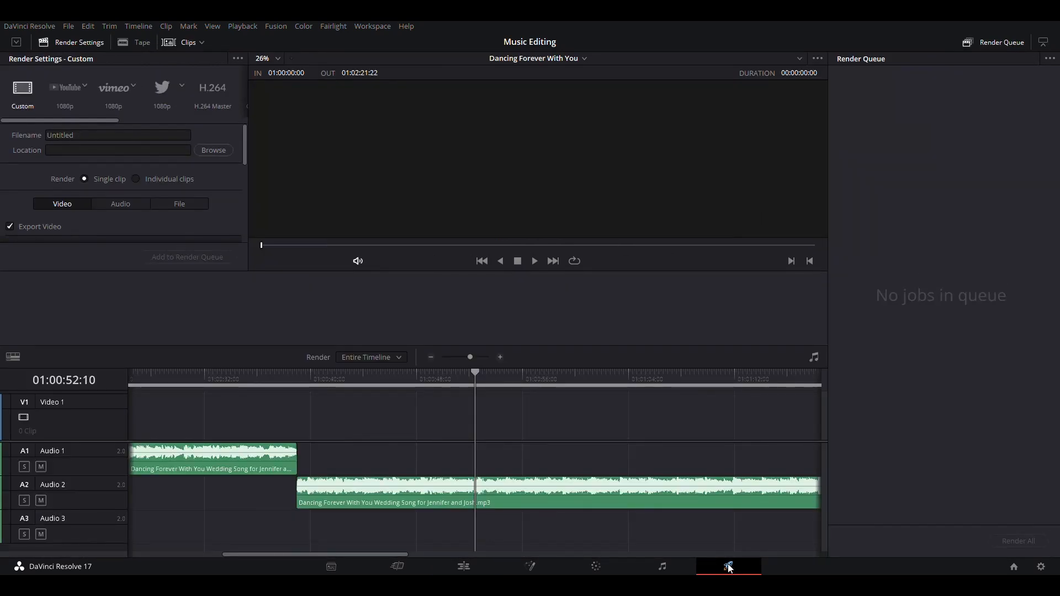
click(74, 135)
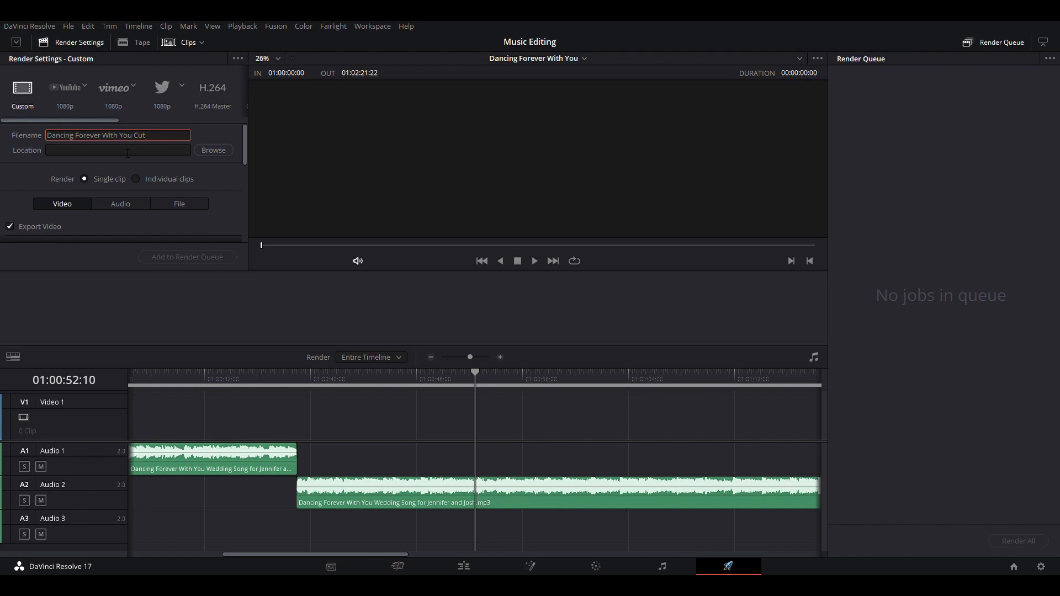
scroll(154, 186, down, 1)
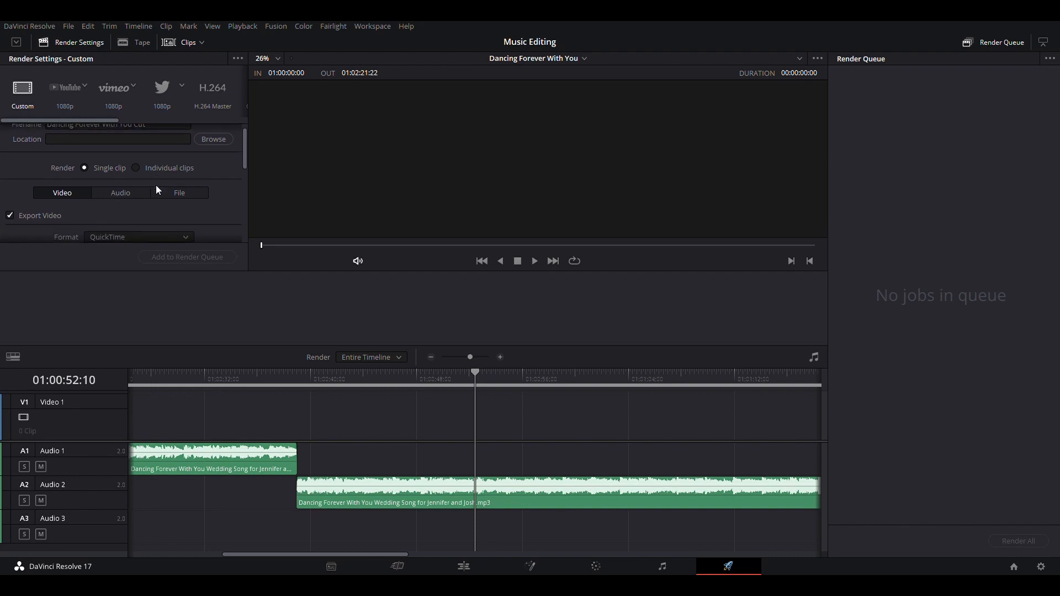
click(214, 141)
scroll(105, 187, down, 1)
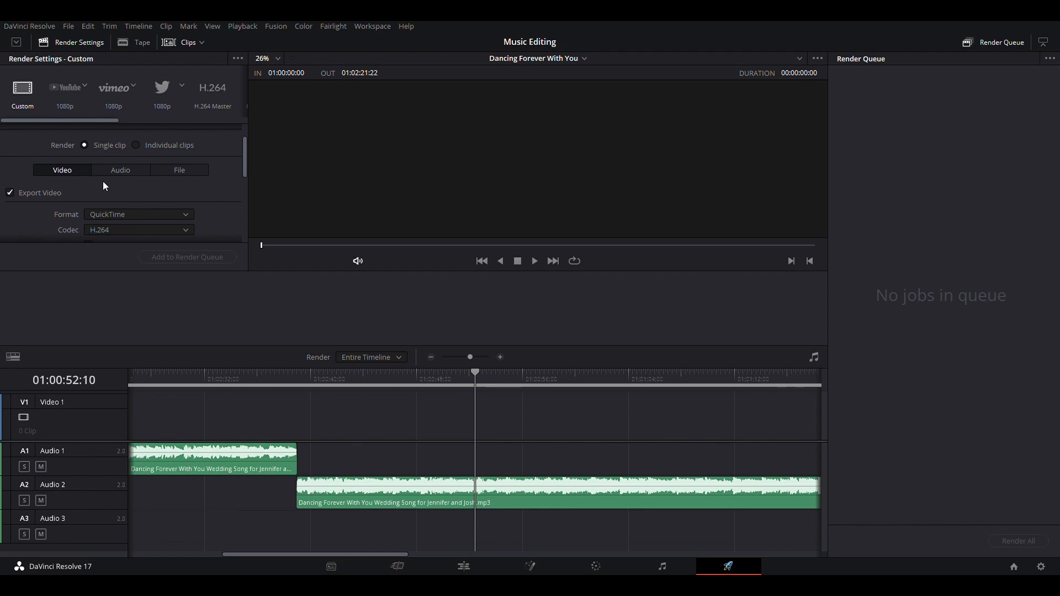
Choose the Audio Only render preset
scroll(118, 100, right, 6)
scroll(117, 100, right, 2)
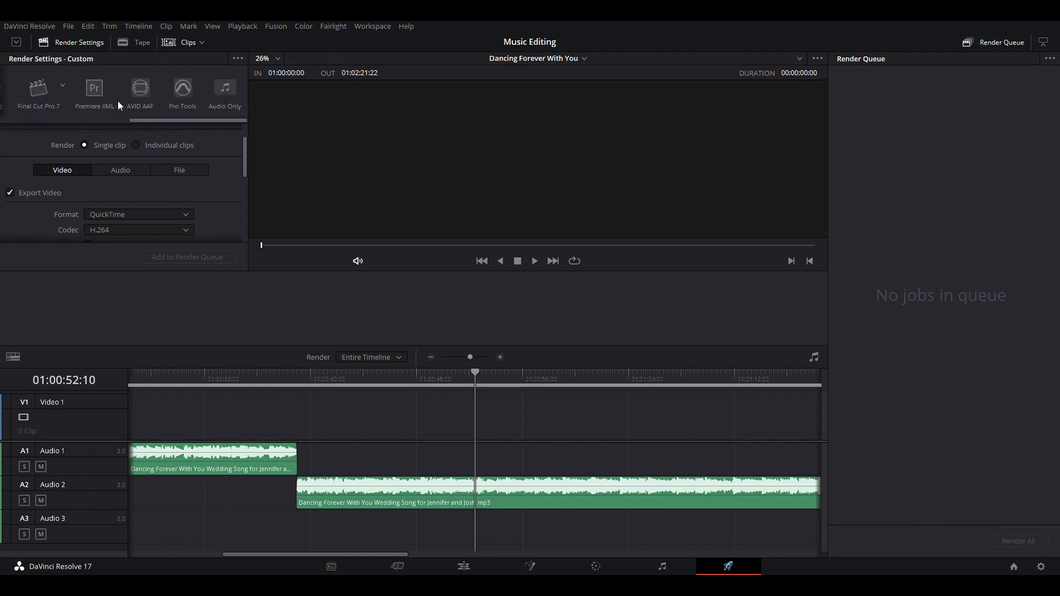
scroll(118, 101, left, 8)
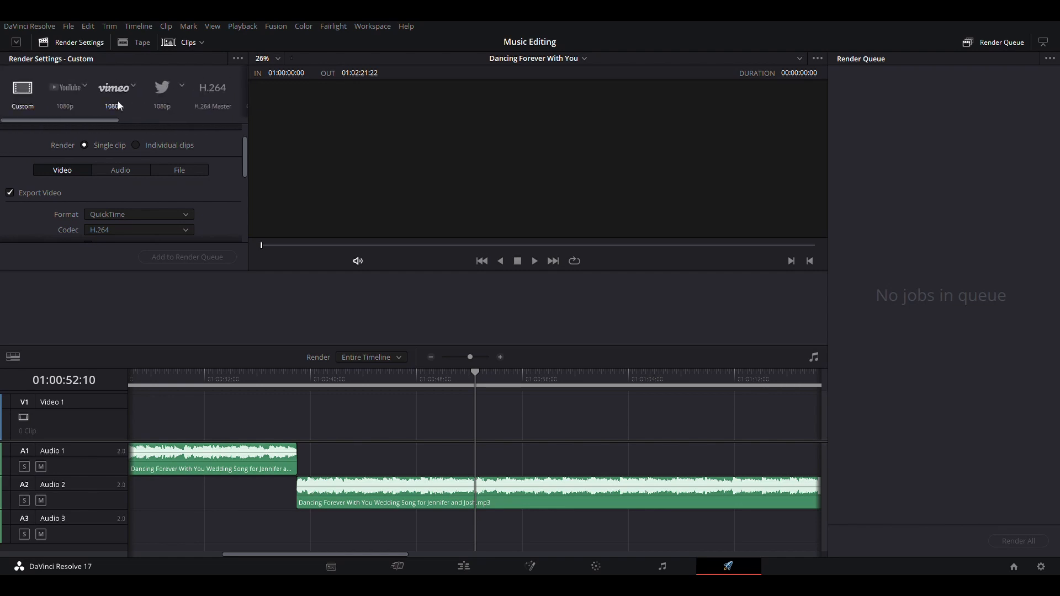
scroll(118, 101, right, 8)
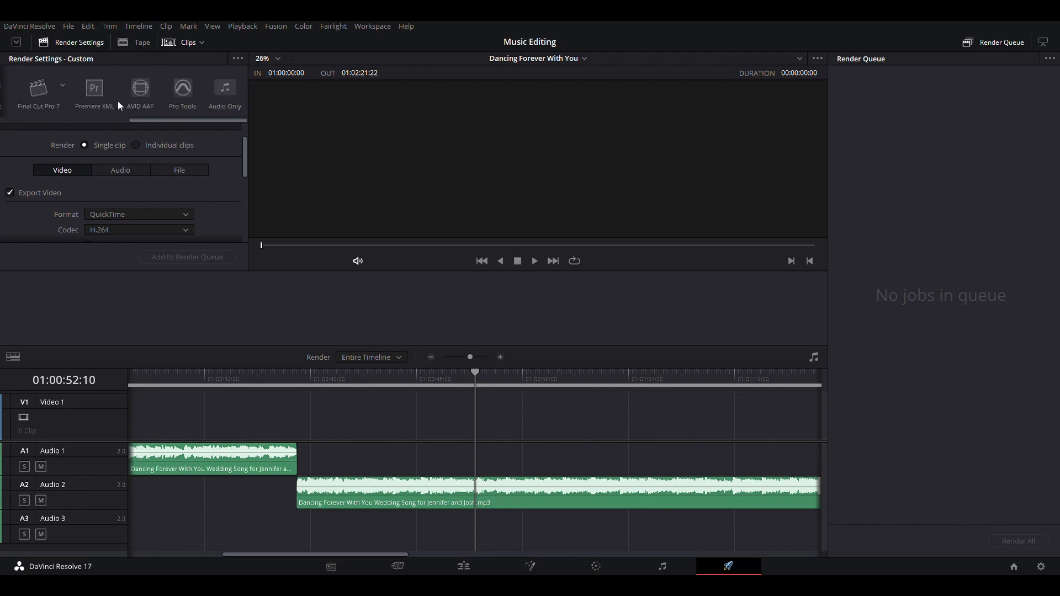
scroll(185, 97, down, 5)
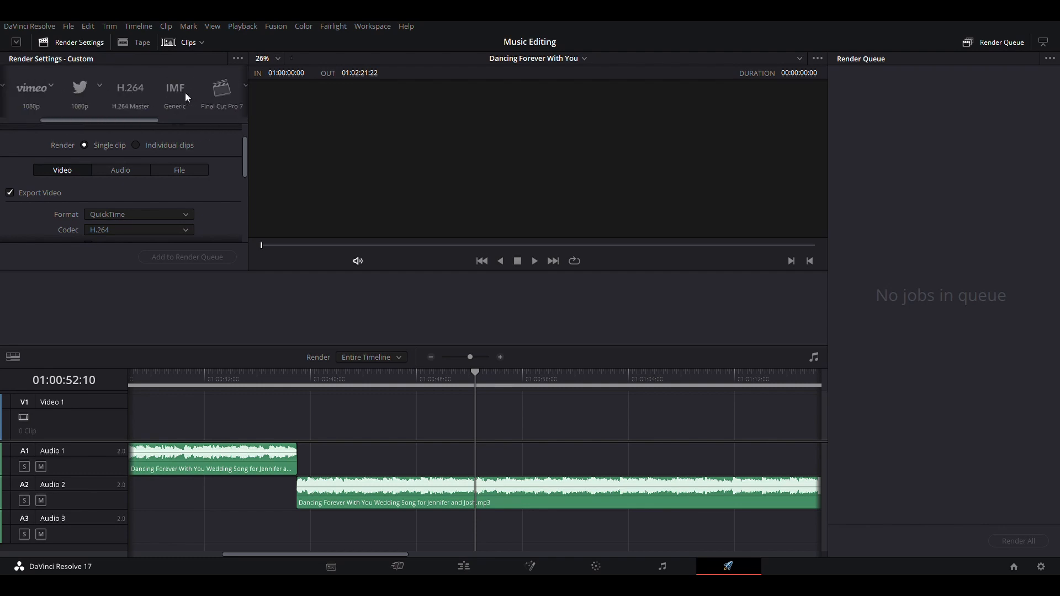
click(238, 90)
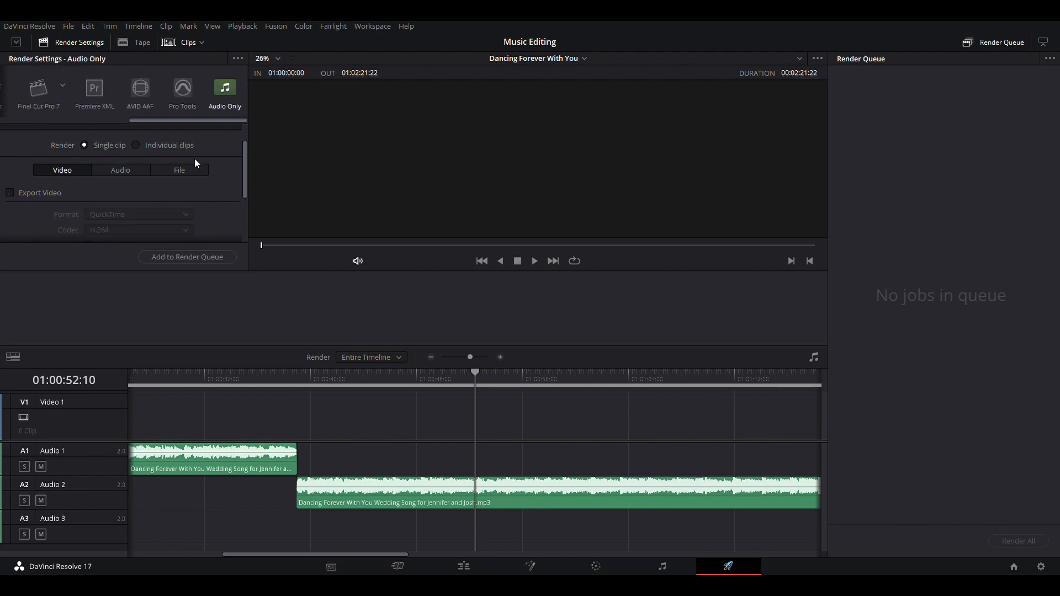
Open the audio render settings and switch the preset back to Custom with audio export enabled
scroll(195, 160, down, 3)
scroll(196, 164, up, 2)
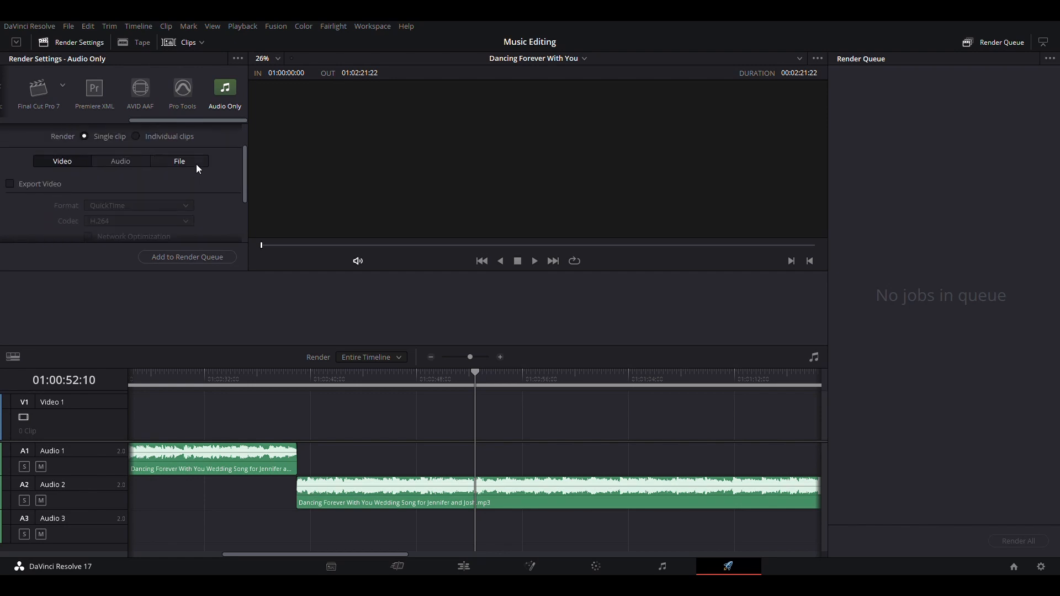
click(135, 161)
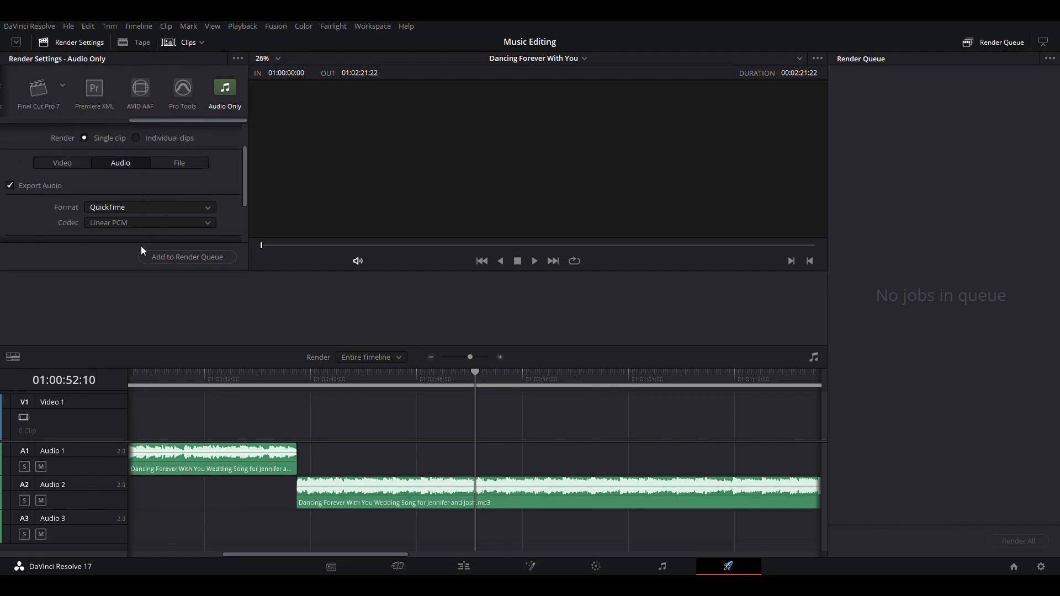
scroll(69, 102, up, 5)
click(16, 98)
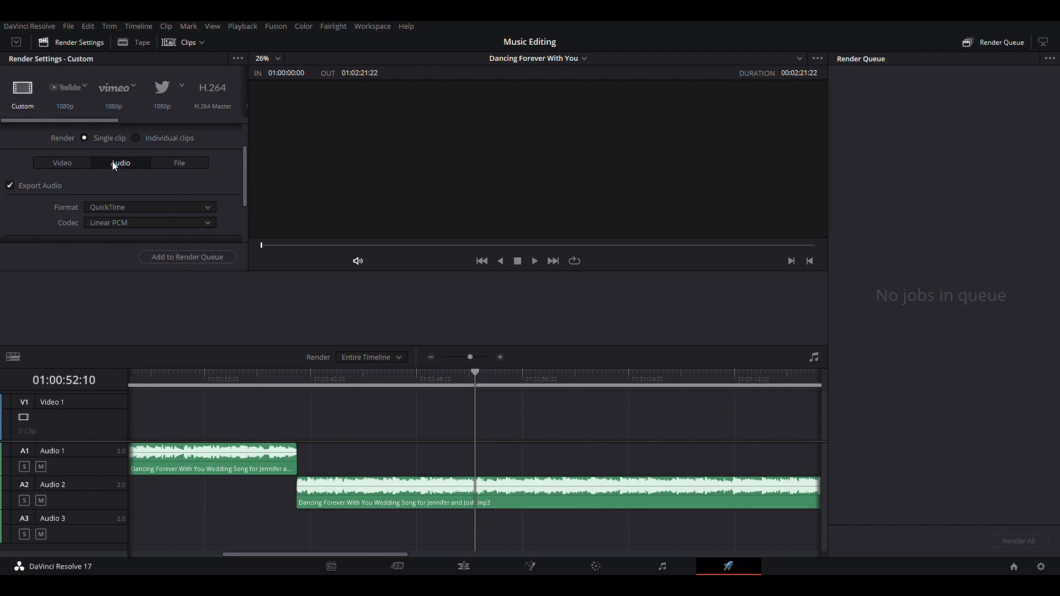
Add the timeline to the render queue and render all jobs
scroll(147, 200, down, 2)
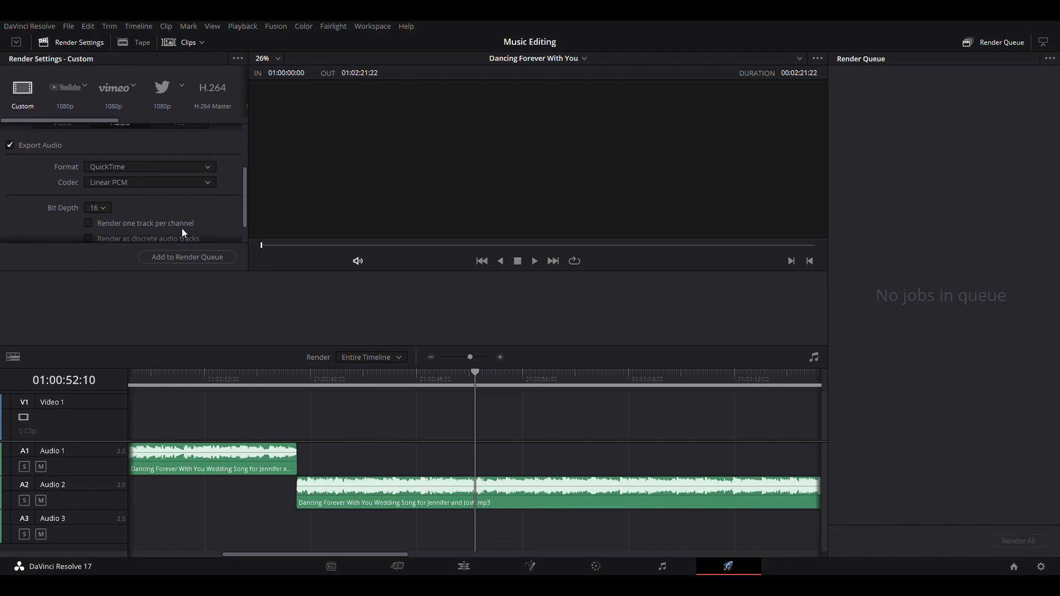
click(195, 258)
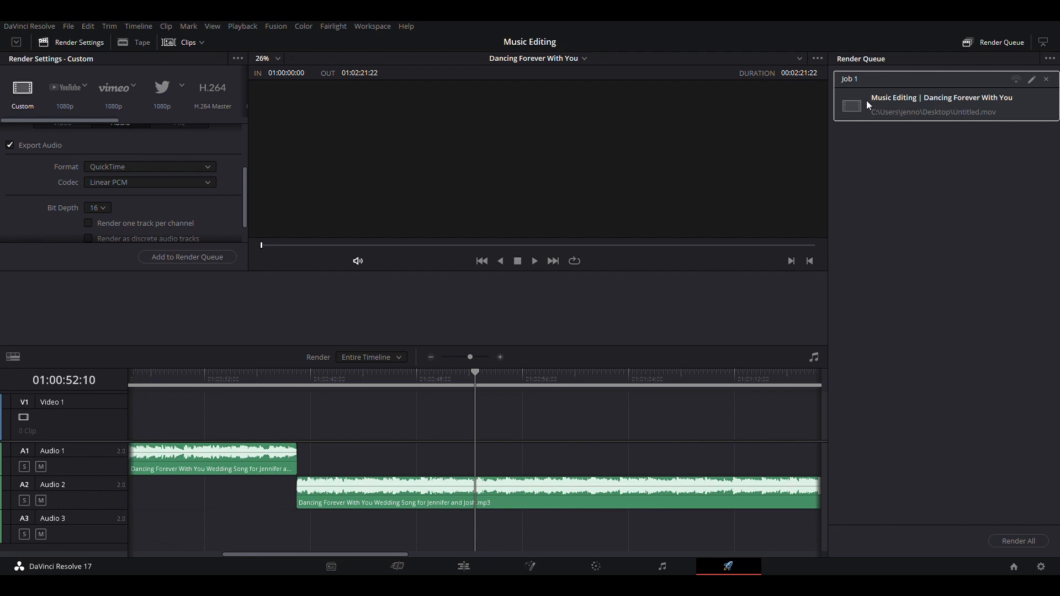
click(1025, 541)
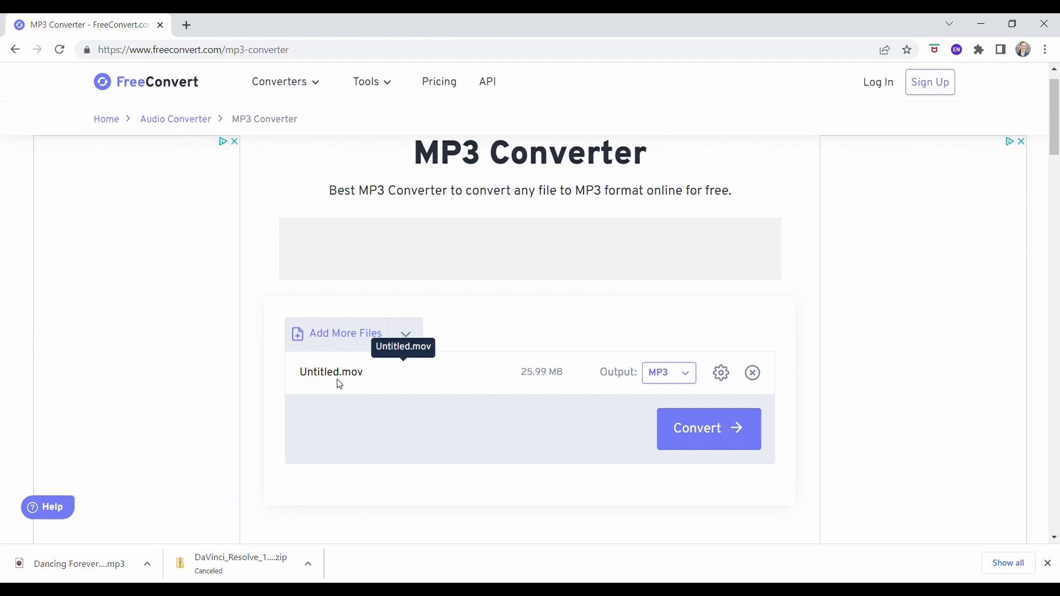
Switch to the FreeConvert web converter, convert the rendered Untitled.mov to MP3 and download the result
click(668, 375)
scroll(651, 457, down, 2)
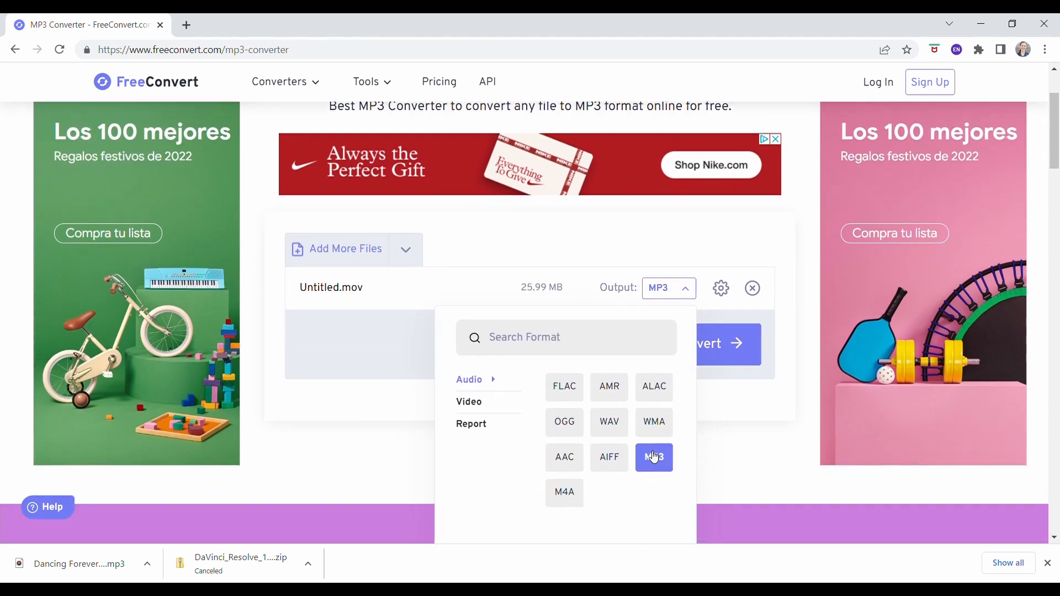
click(653, 462)
click(737, 346)
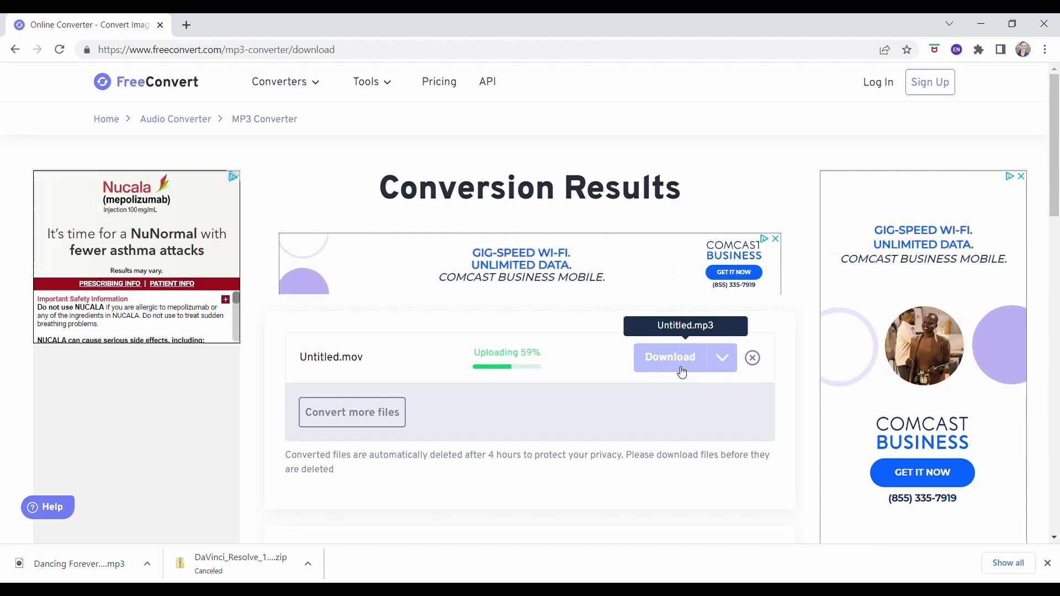
scroll(683, 309, down, 2)
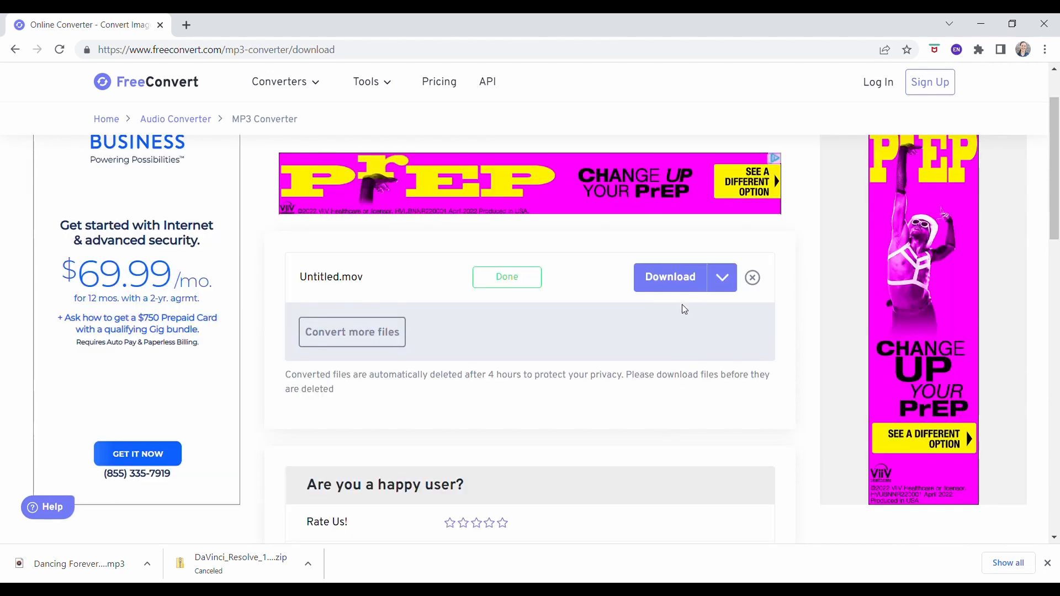
click(684, 287)
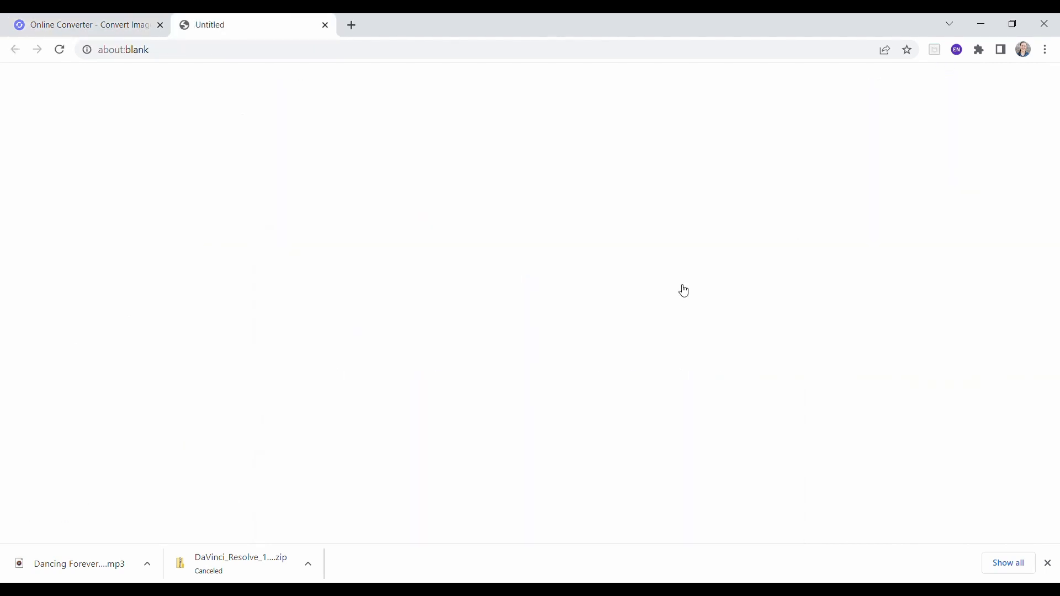